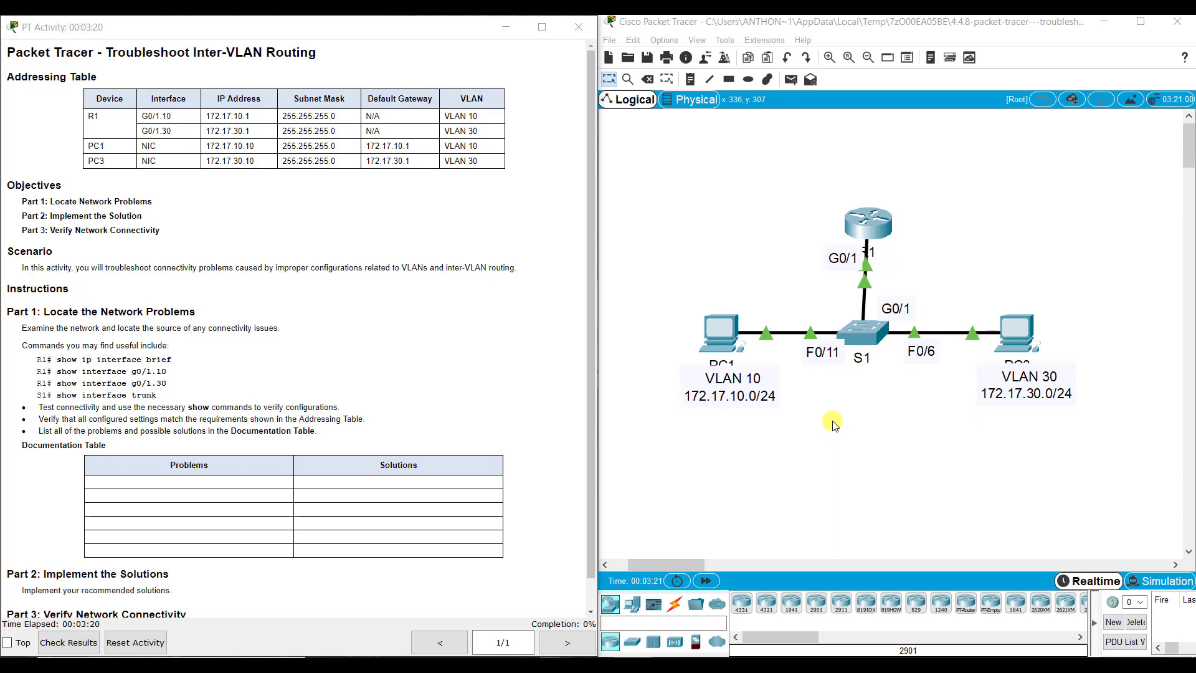
Place a top-left note with lines 'fa0/11 access mode for vlan 10', 'fa0/6 access mode for vlan 30', 'g0/1 trunking mode'
click(690, 79)
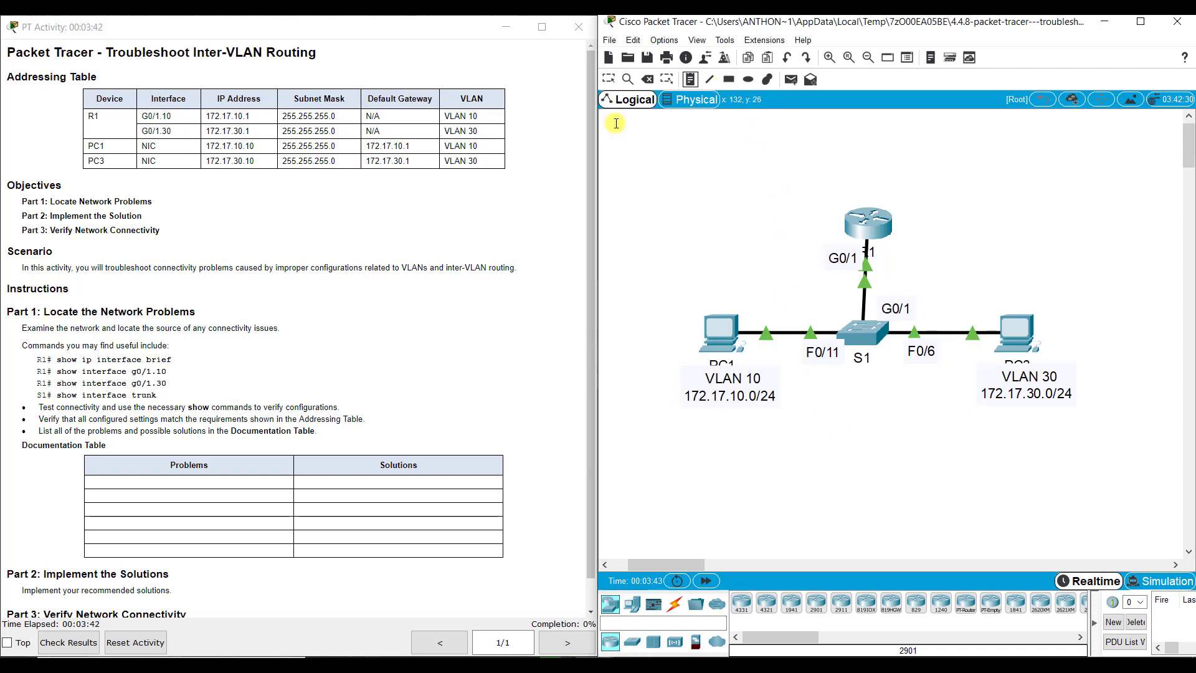
click(616, 127)
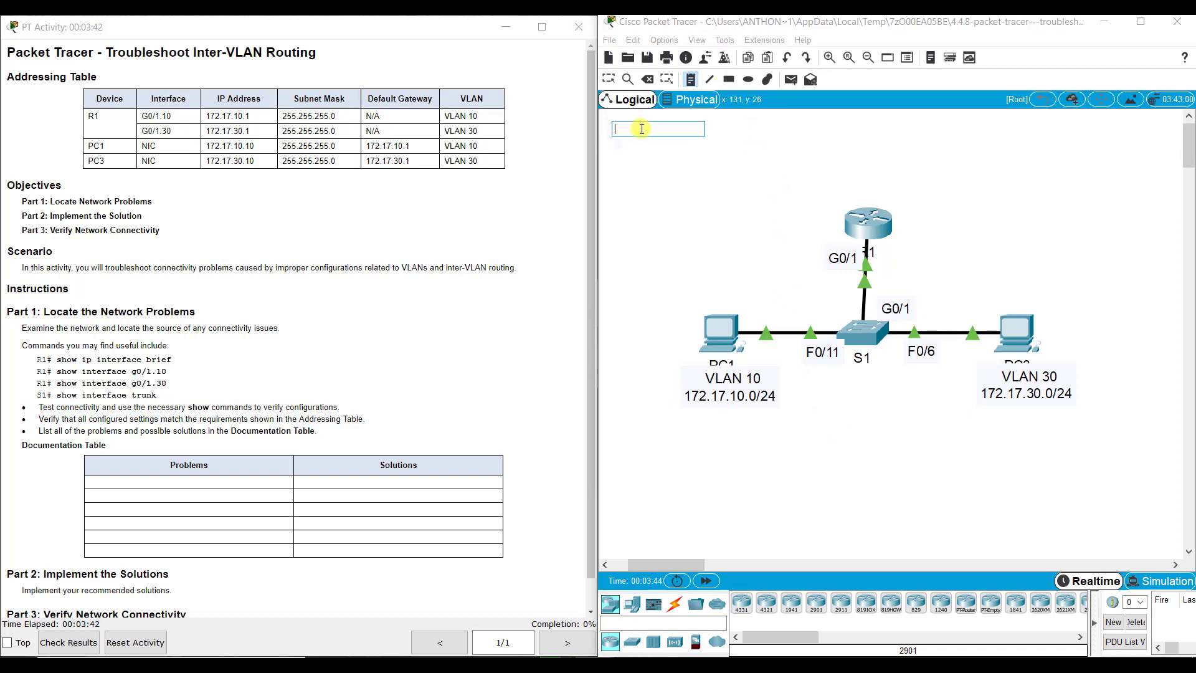
text(fa0/11)
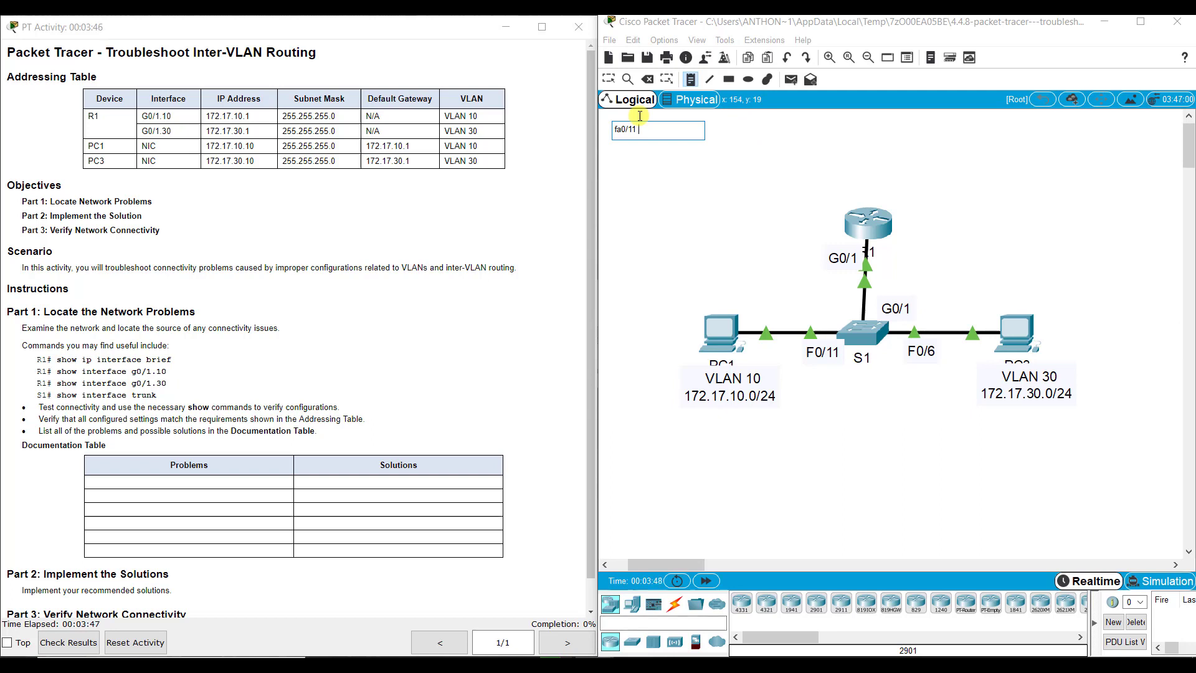
text( access mode for vlan 10)
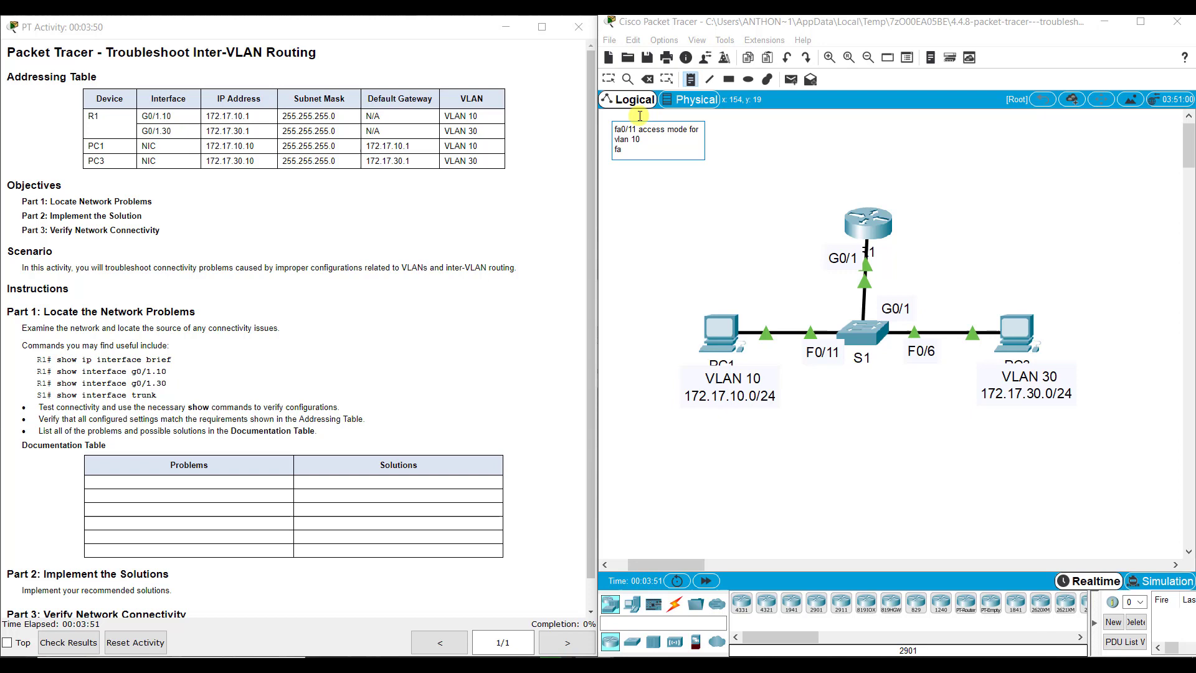
text( fa0.)
key(BackSpace)
text(/6 access mode for vlan 30)
key(Return)
text(g0/1)
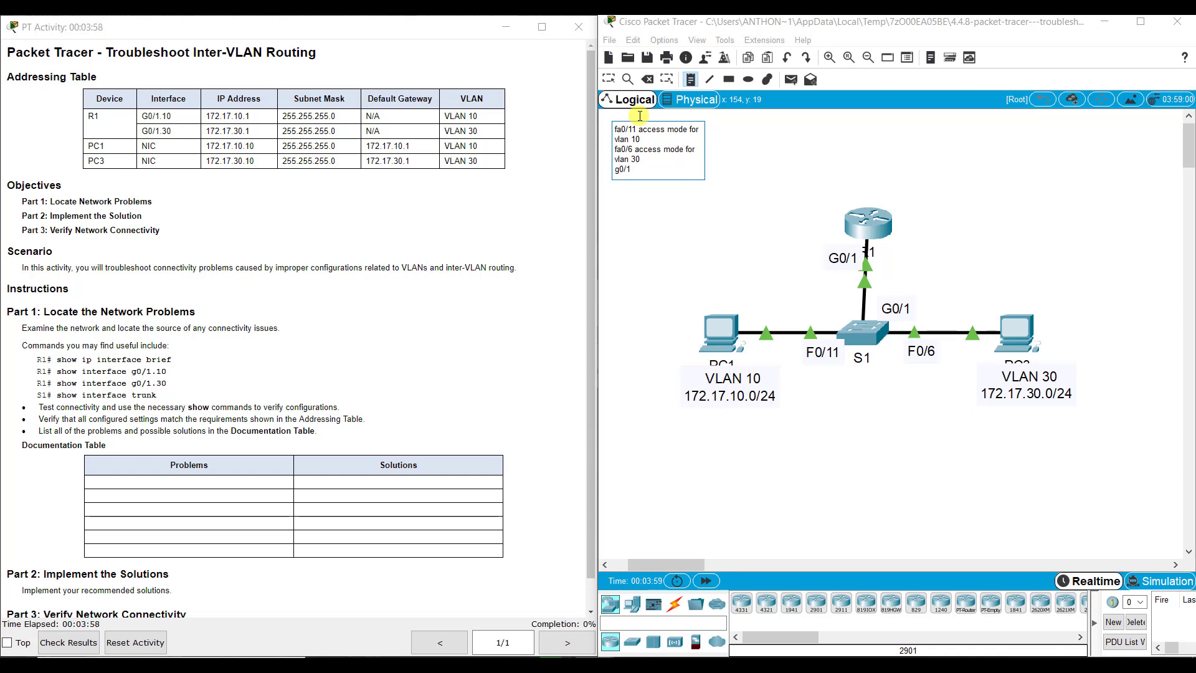
text( trunking mode)
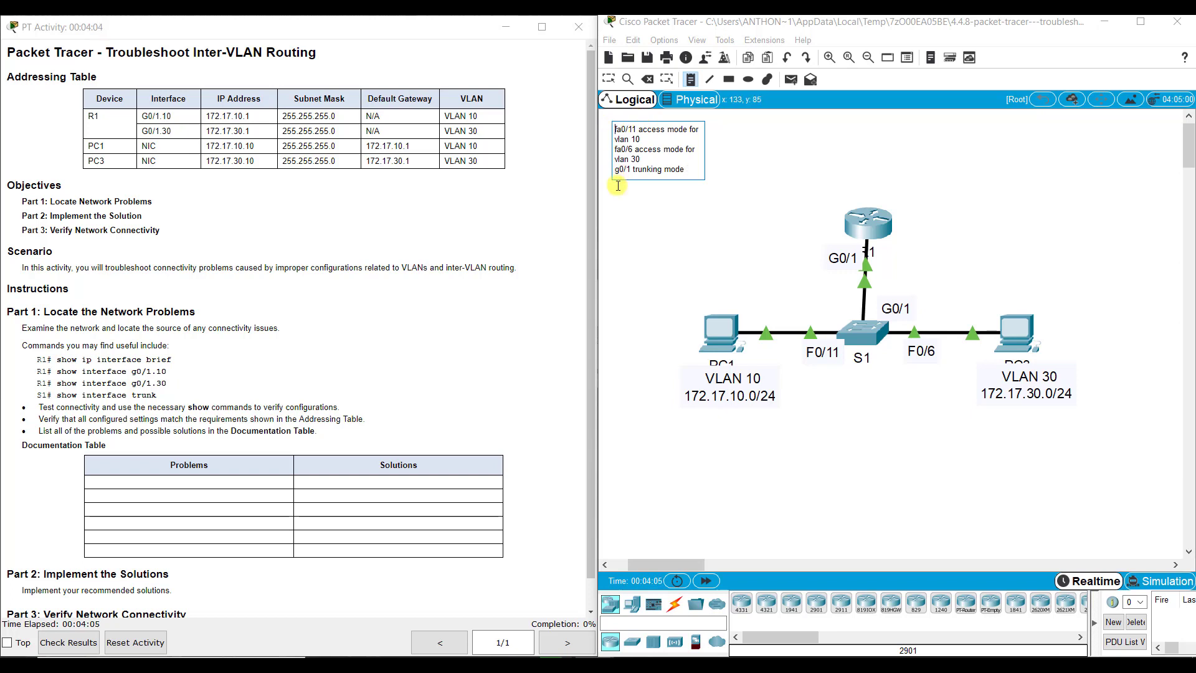
key(Return)
Head the first note 'S1', then add a top-right 'R1' note: G0/1 turned on, g0/1.10 configured, g0/1.30 configured
text(S1)
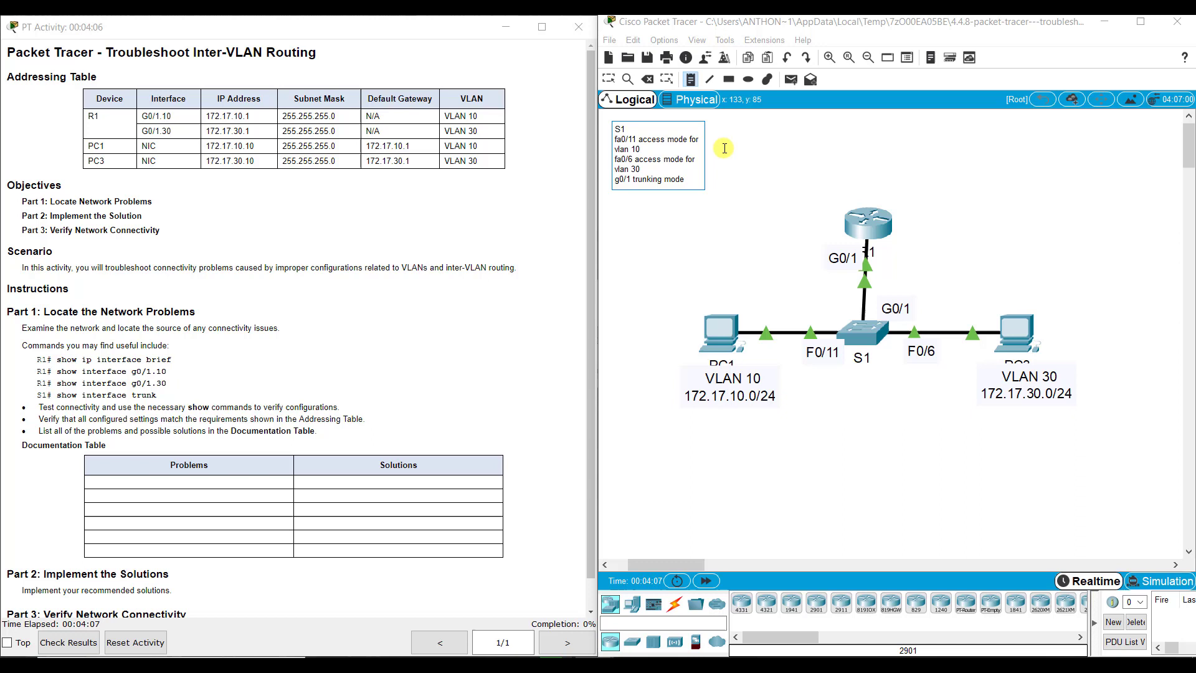
click(793, 136)
click(944, 133)
text(R1)
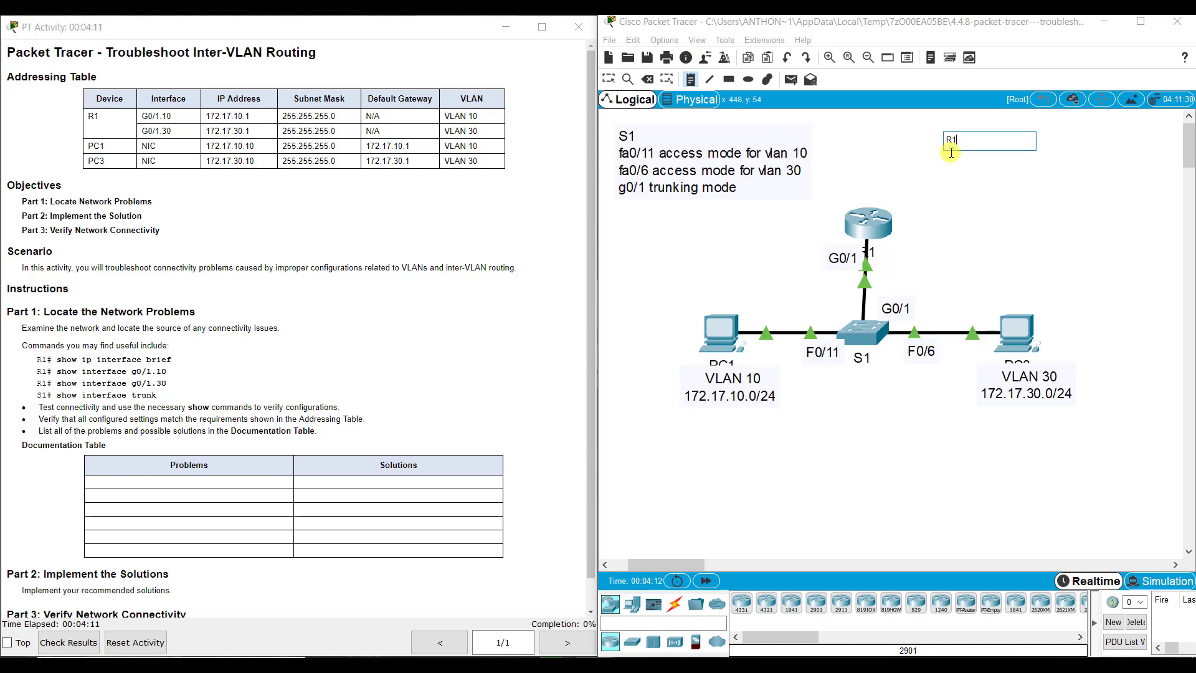
key(Return)
text(G0/1 turned )
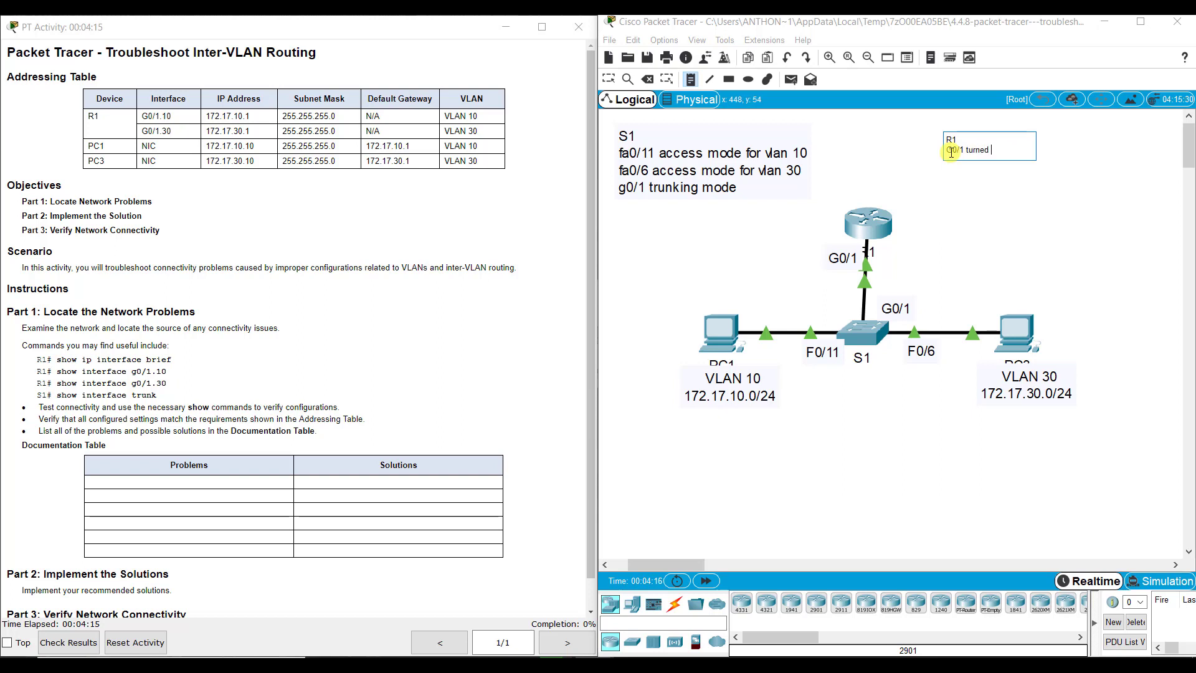
text(on)
key(Return)
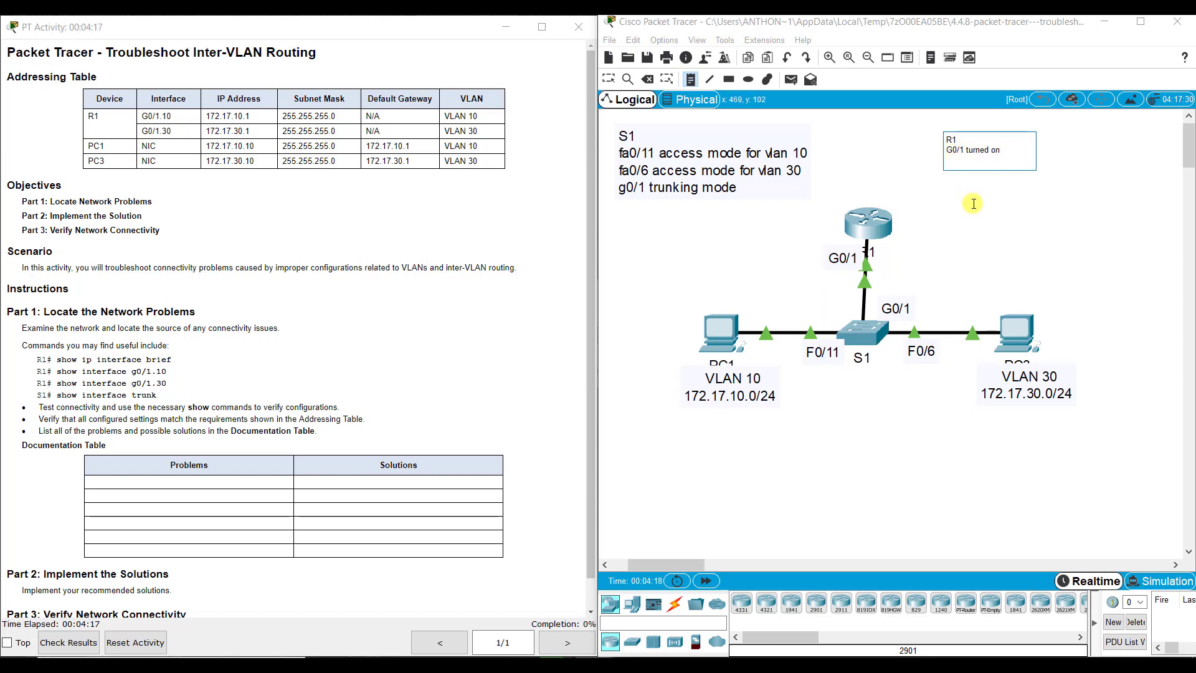
text(g0/1.10 configured)
key(Return)
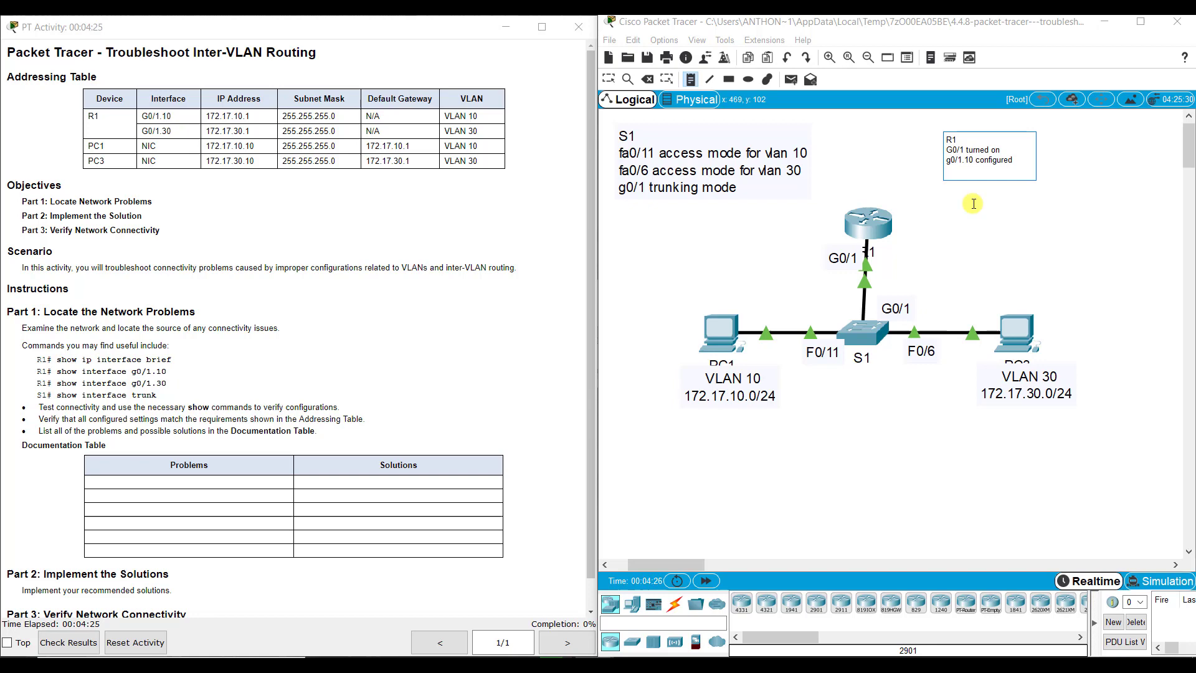
text(g0/1.30 configured)
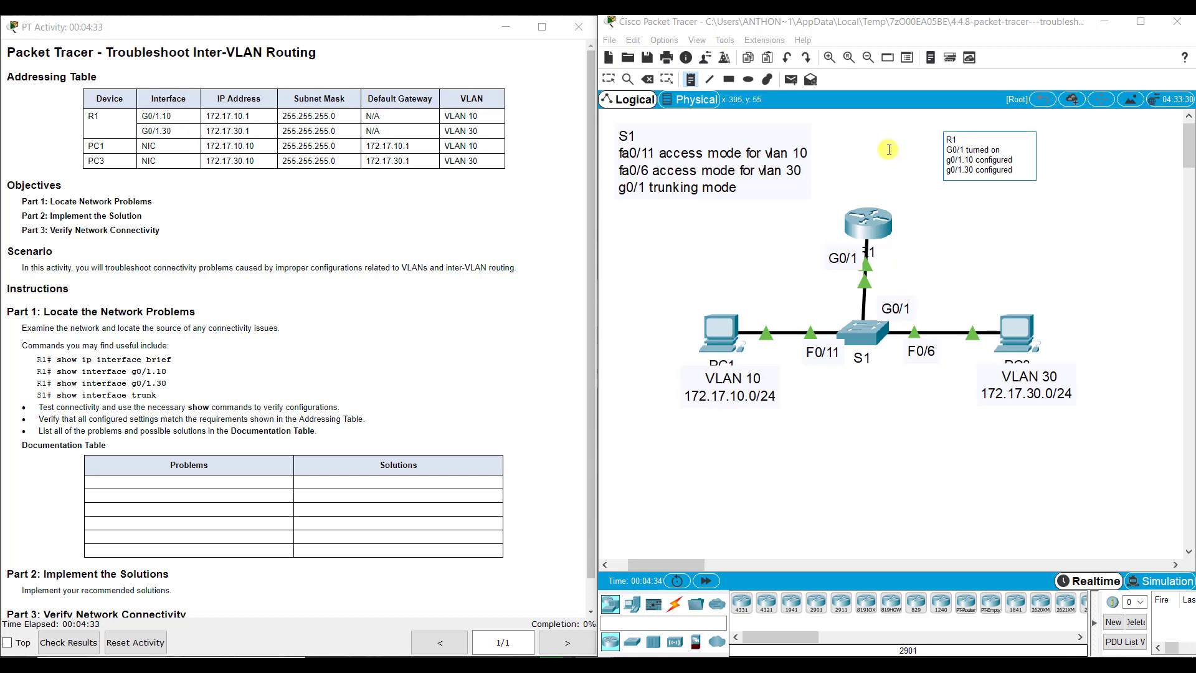
click(610, 79)
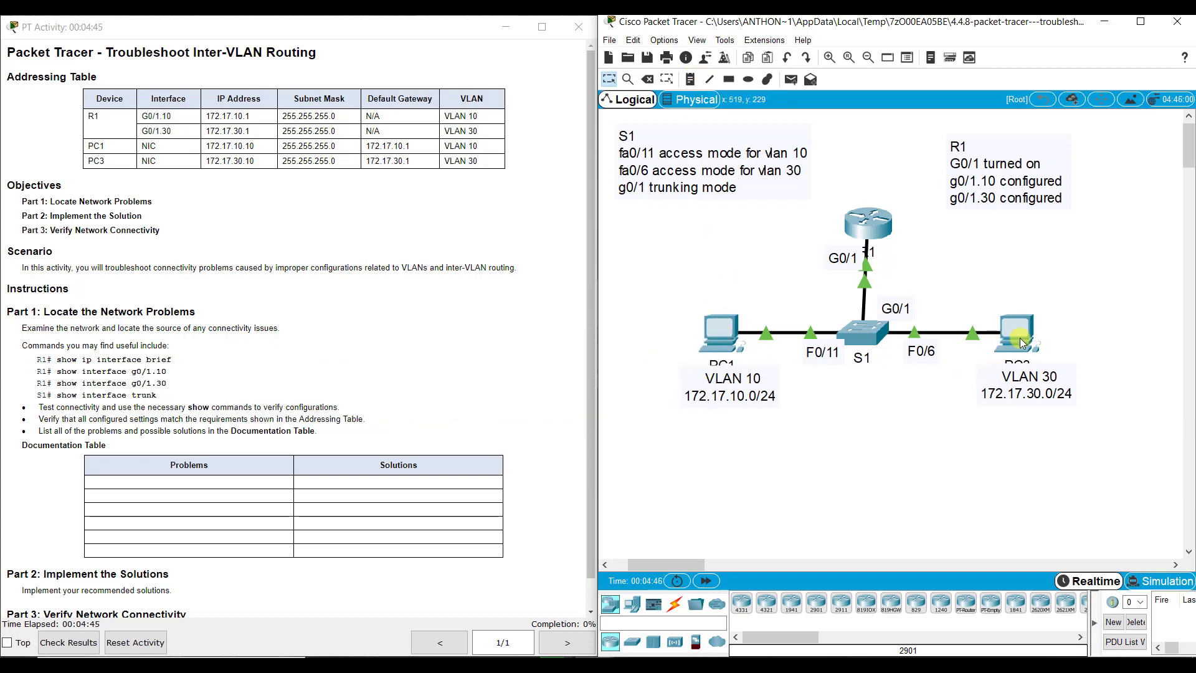
click(725, 344)
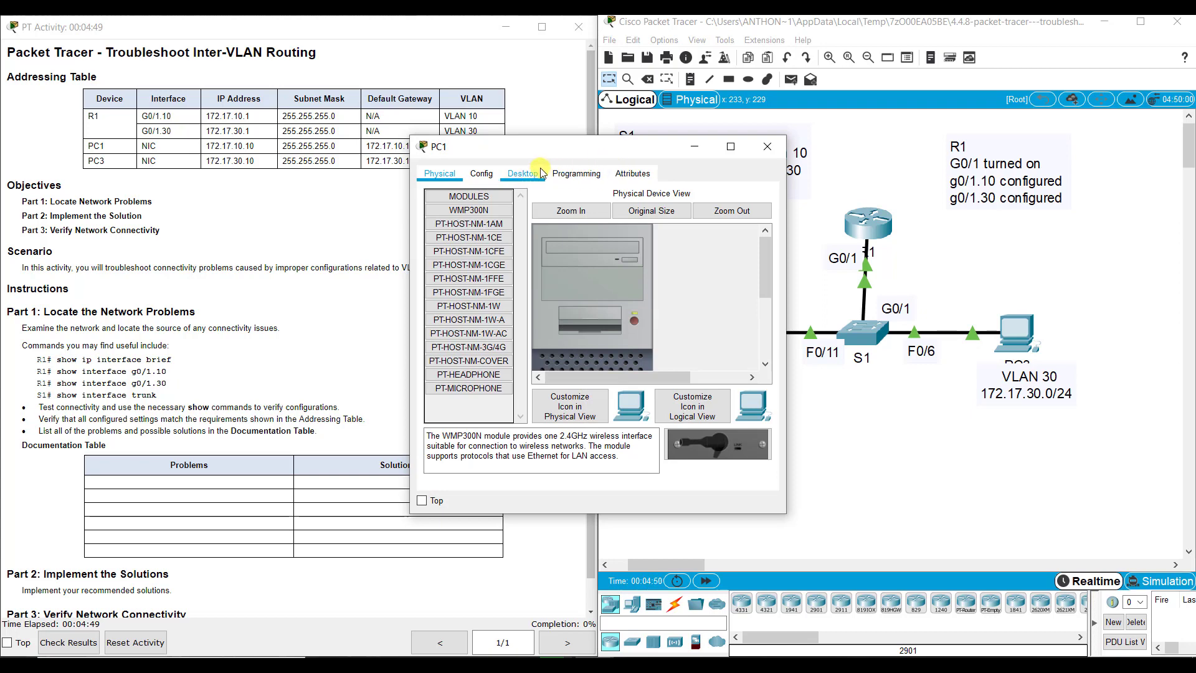
click(524, 173)
click(475, 226)
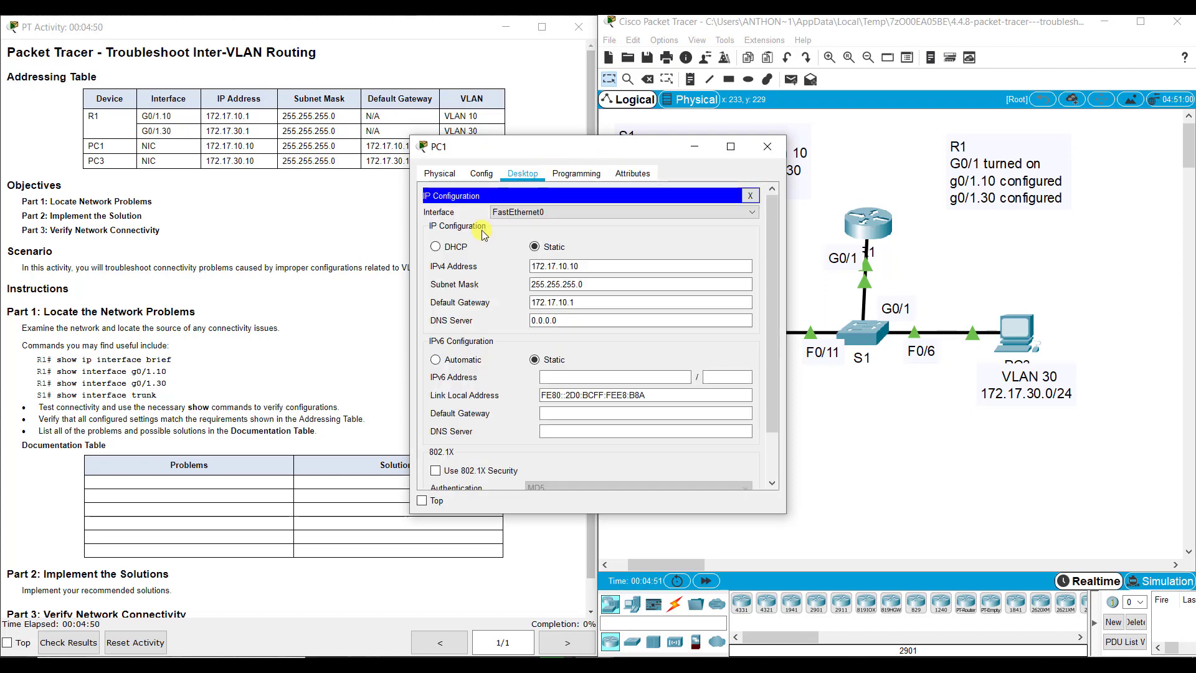
click(537, 266)
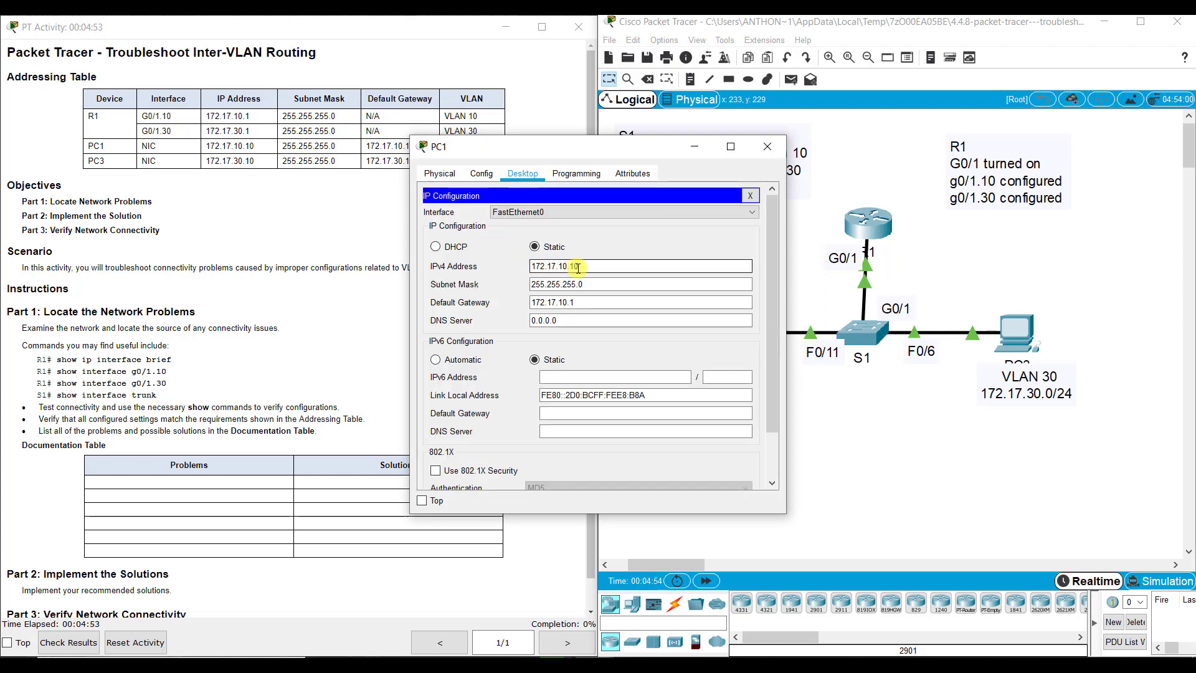
click(553, 284)
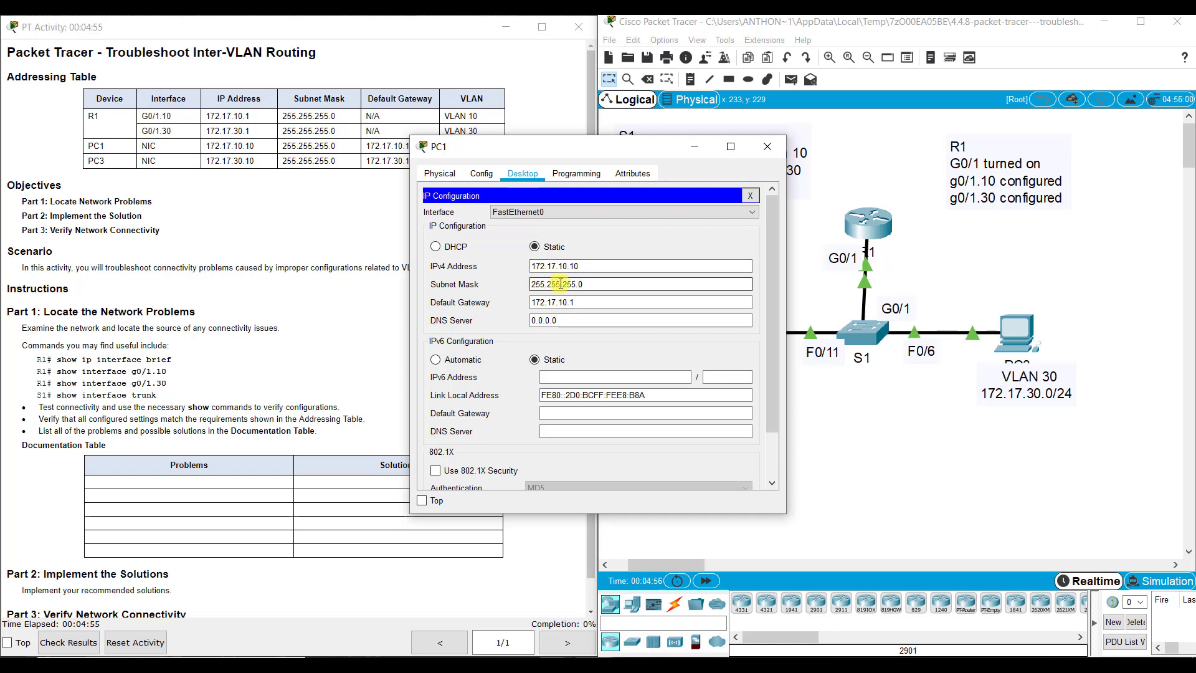
click(545, 300)
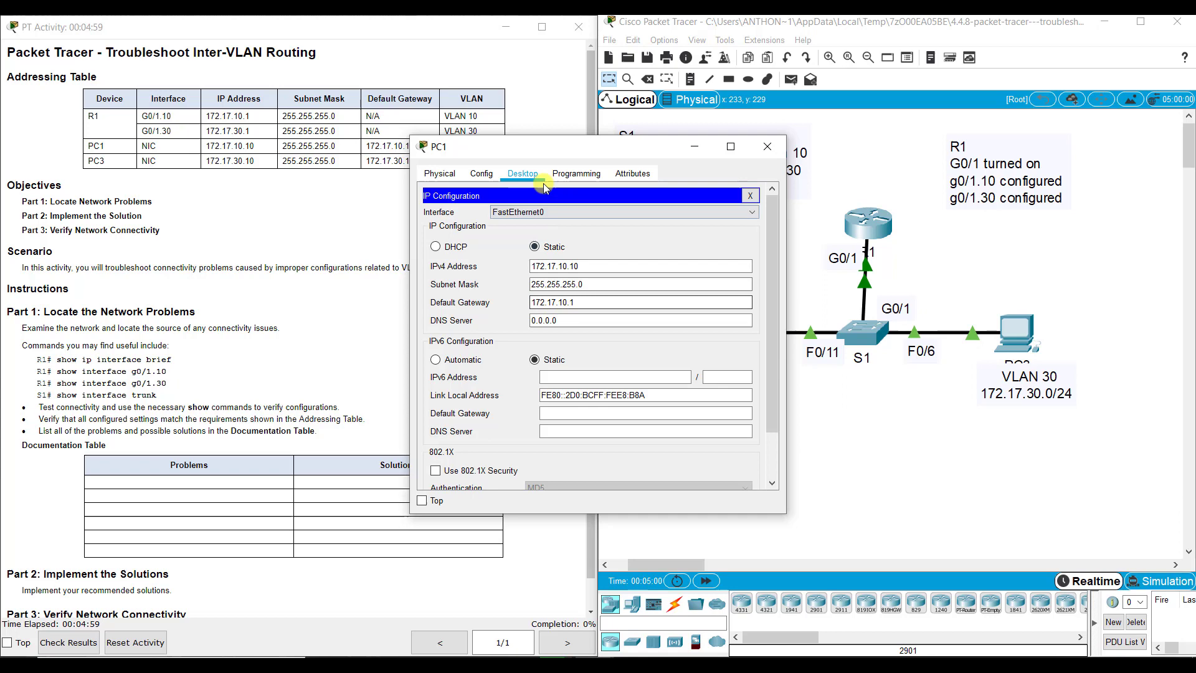
drag(489, 156, 436, 195)
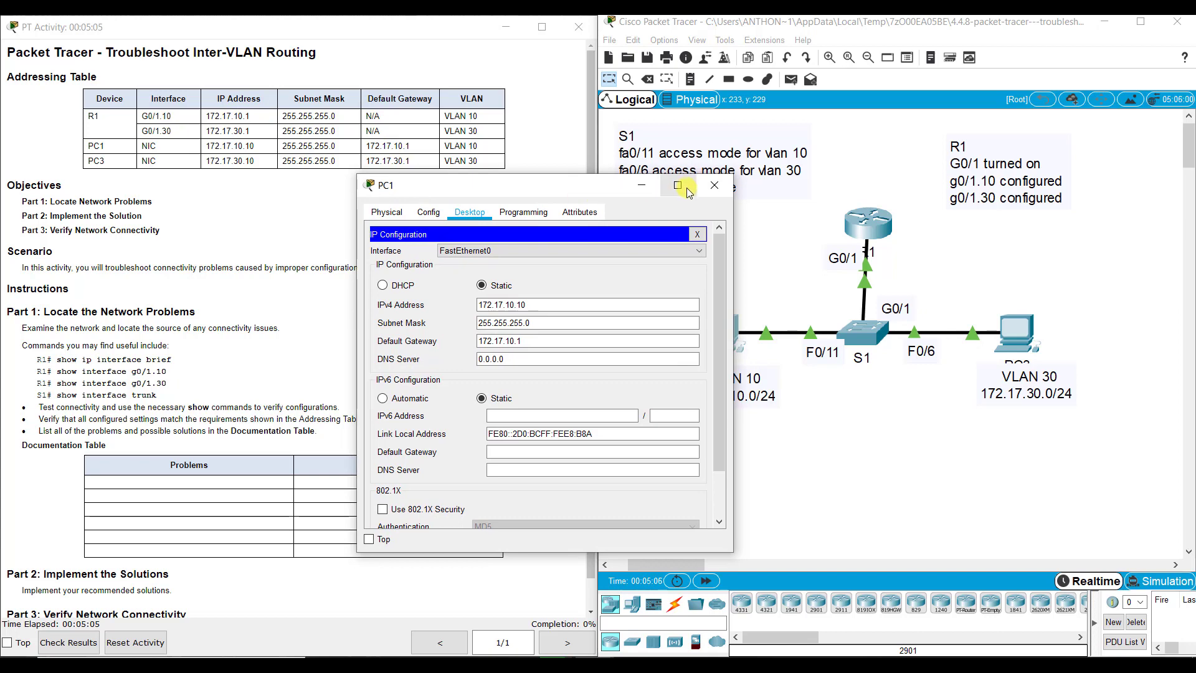
Change PC3's default gateway from 172.17.10.1 to 172.17.30.1 in its IP Configuration
click(713, 187)
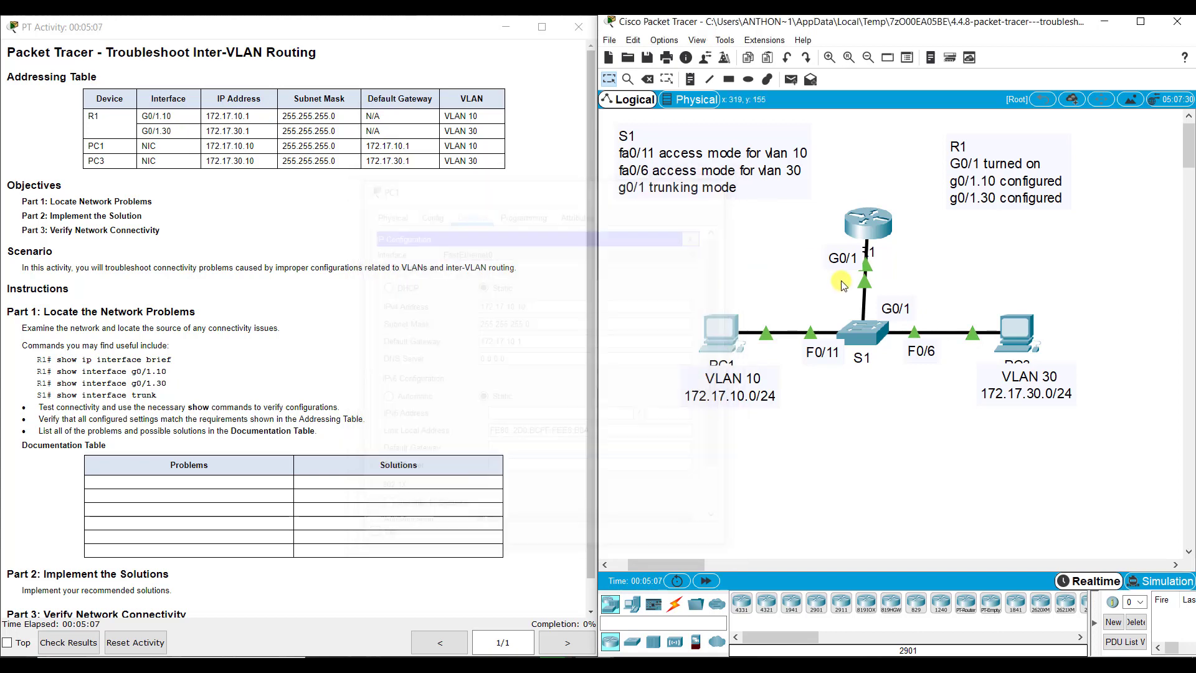
click(1011, 339)
click(523, 173)
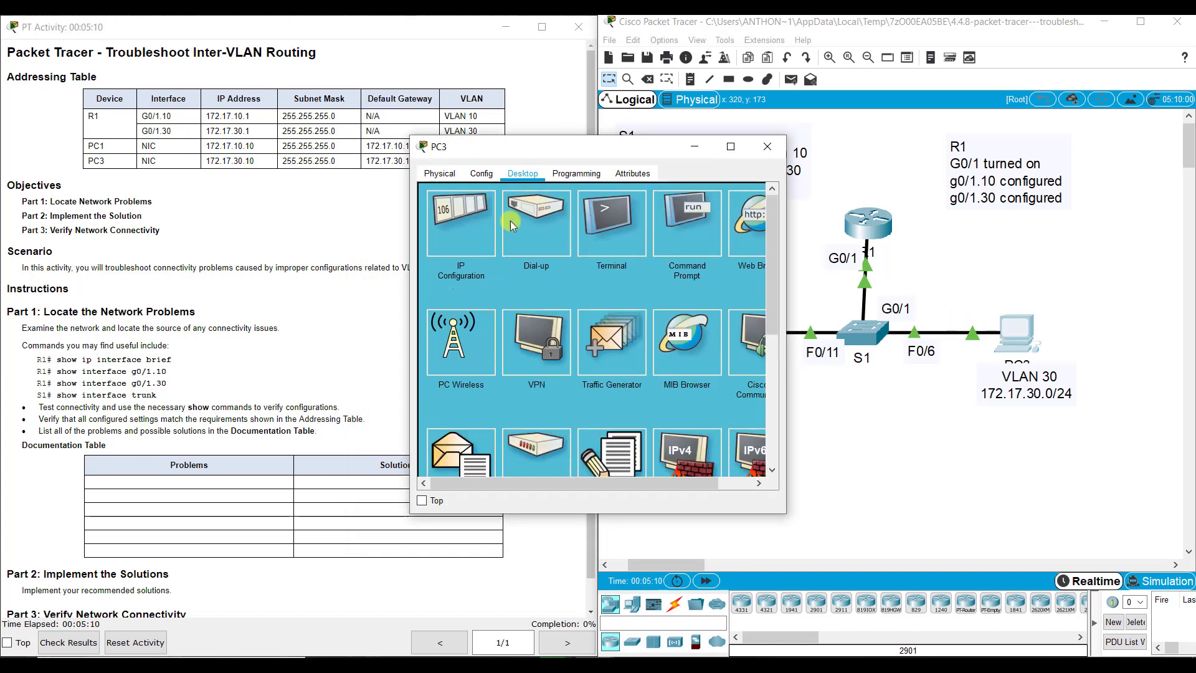
click(461, 213)
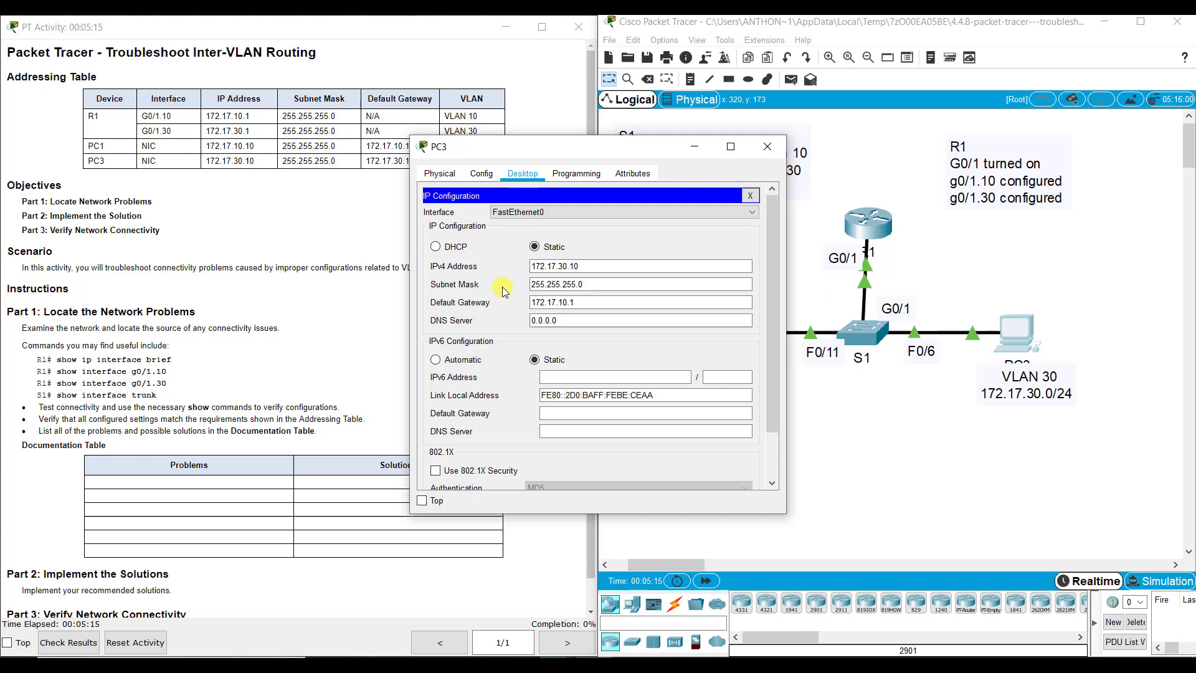
click(569, 303)
click(569, 304)
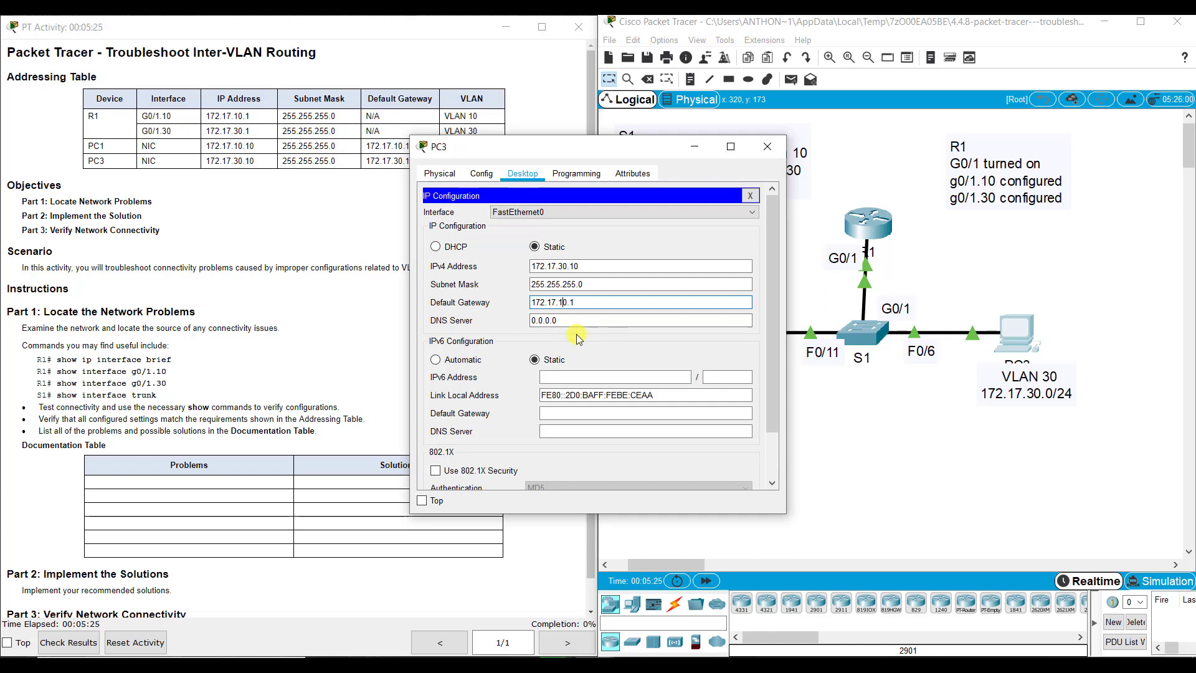
key(BackSpace)
text(3)
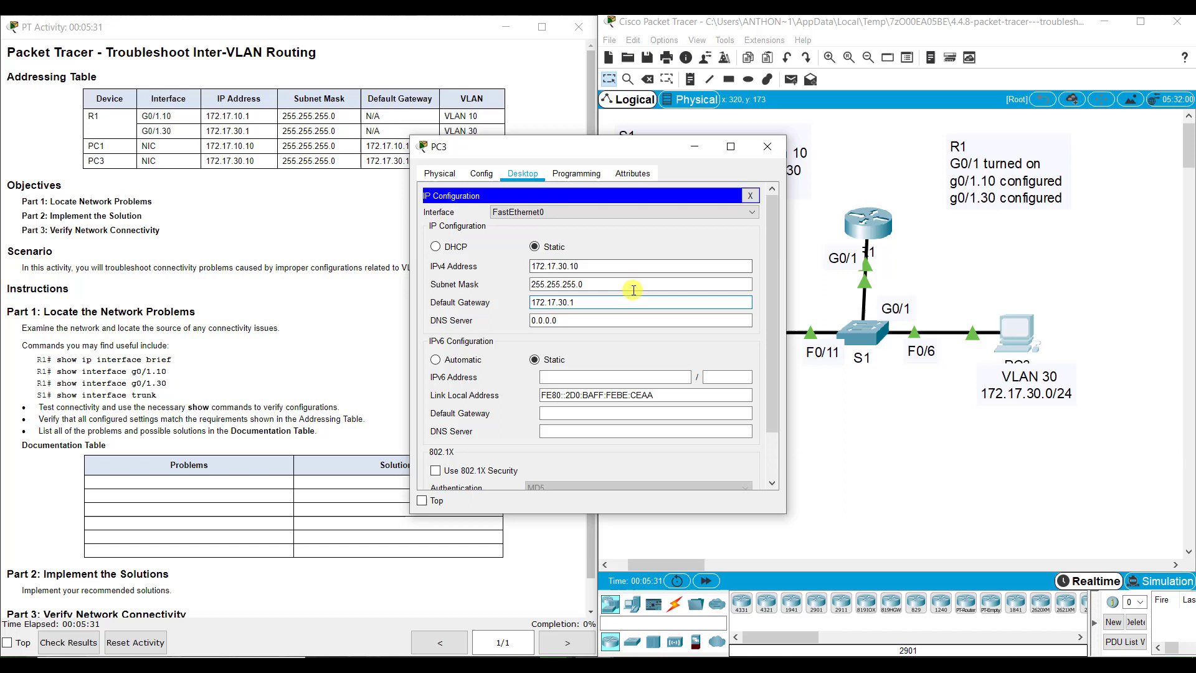
click(635, 264)
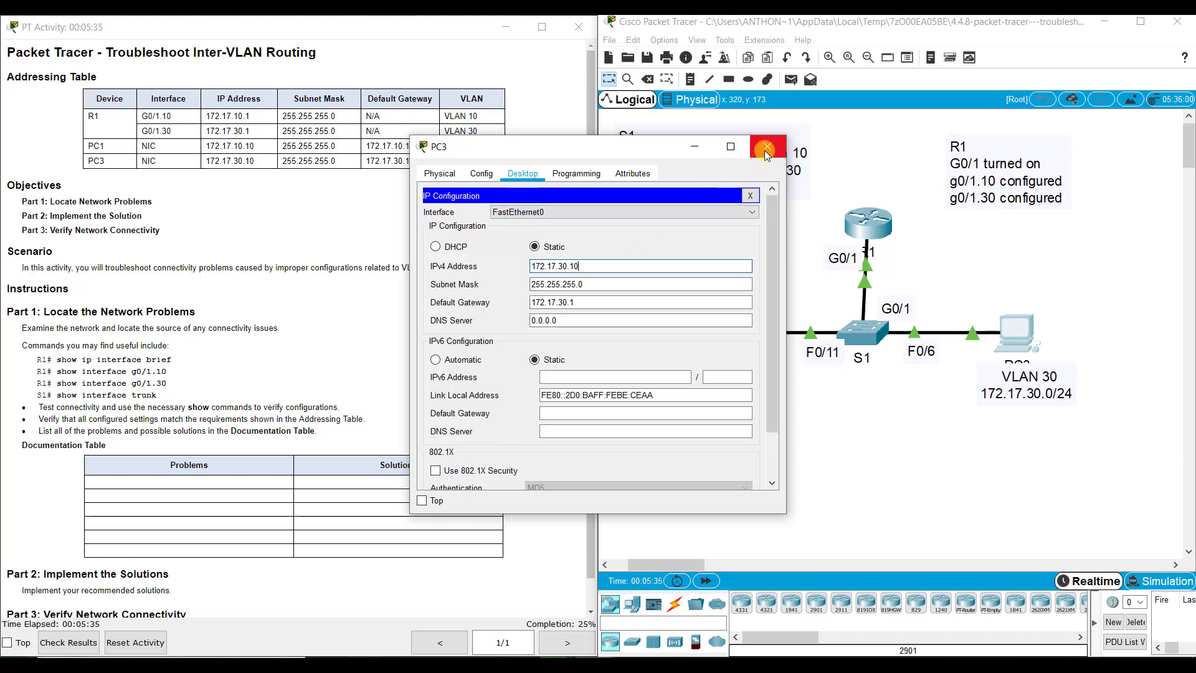
click(612, 300)
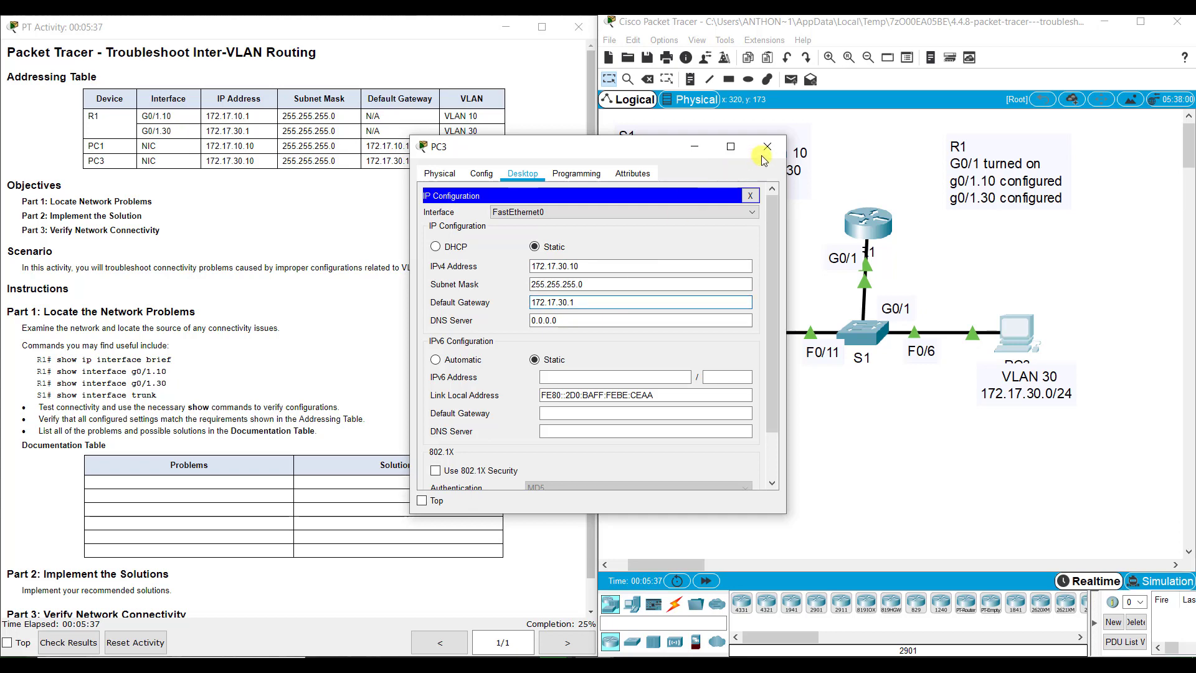
click(762, 153)
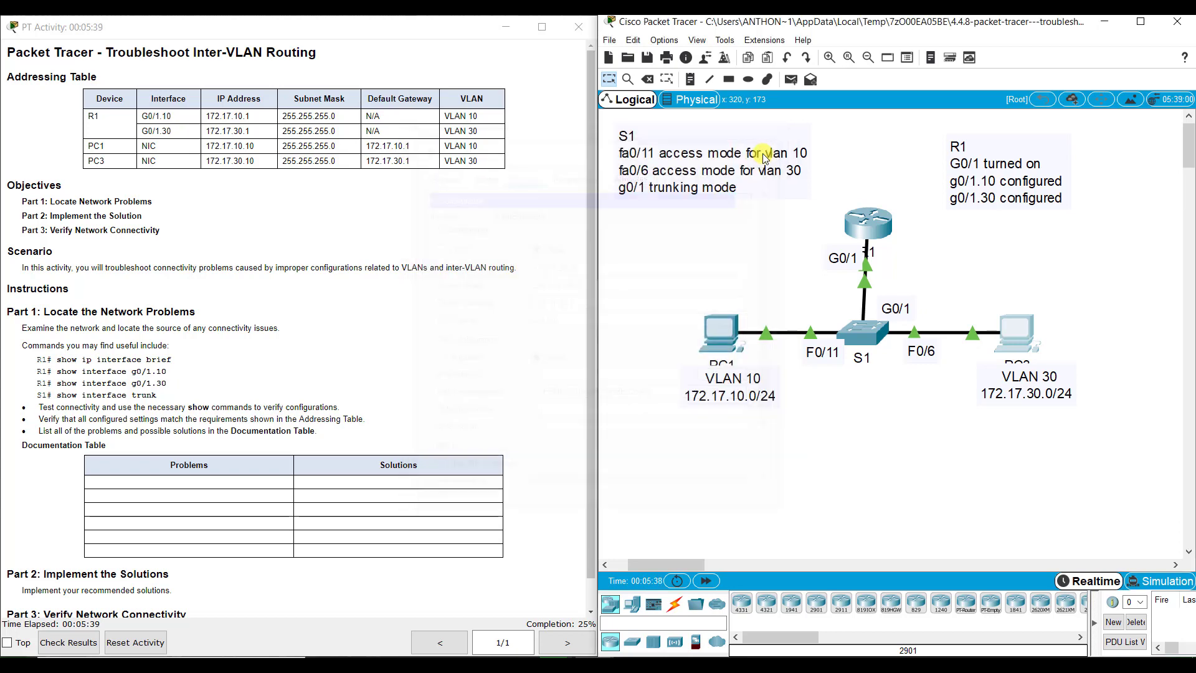
Place a note below the VLAN 10 label reading 'Corrections:' and 'Fix PC3's IP configs'
click(692, 79)
click(623, 459)
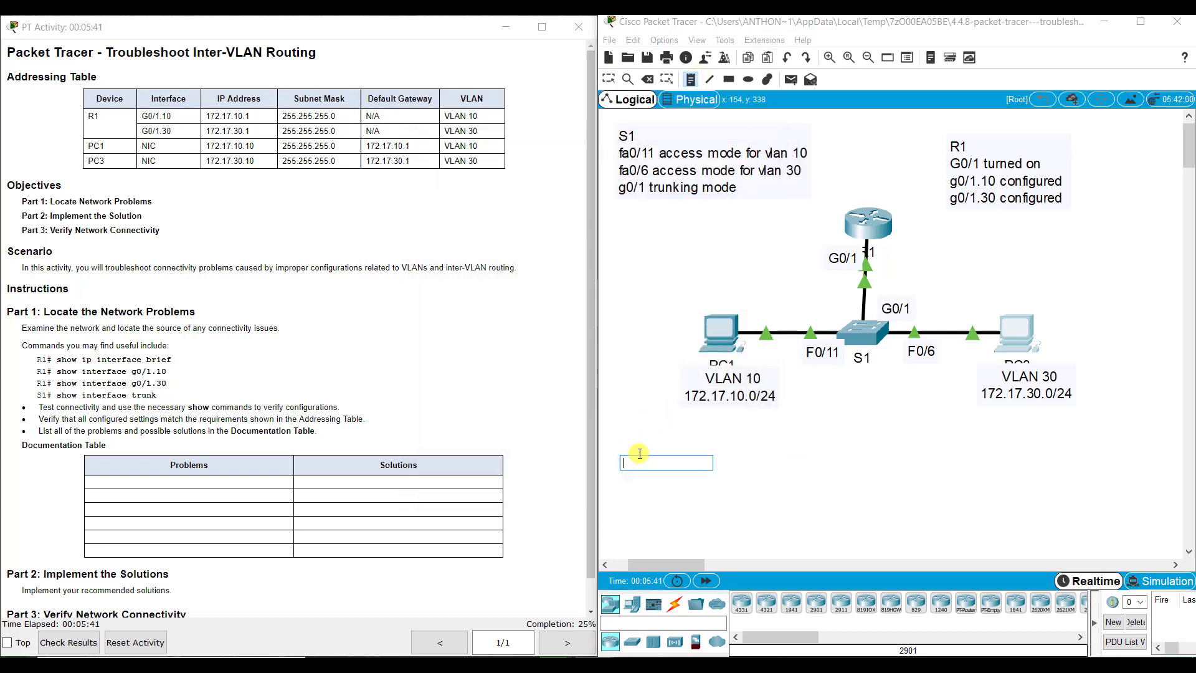
text(Corrections:)
key(Return)
text(Fix )
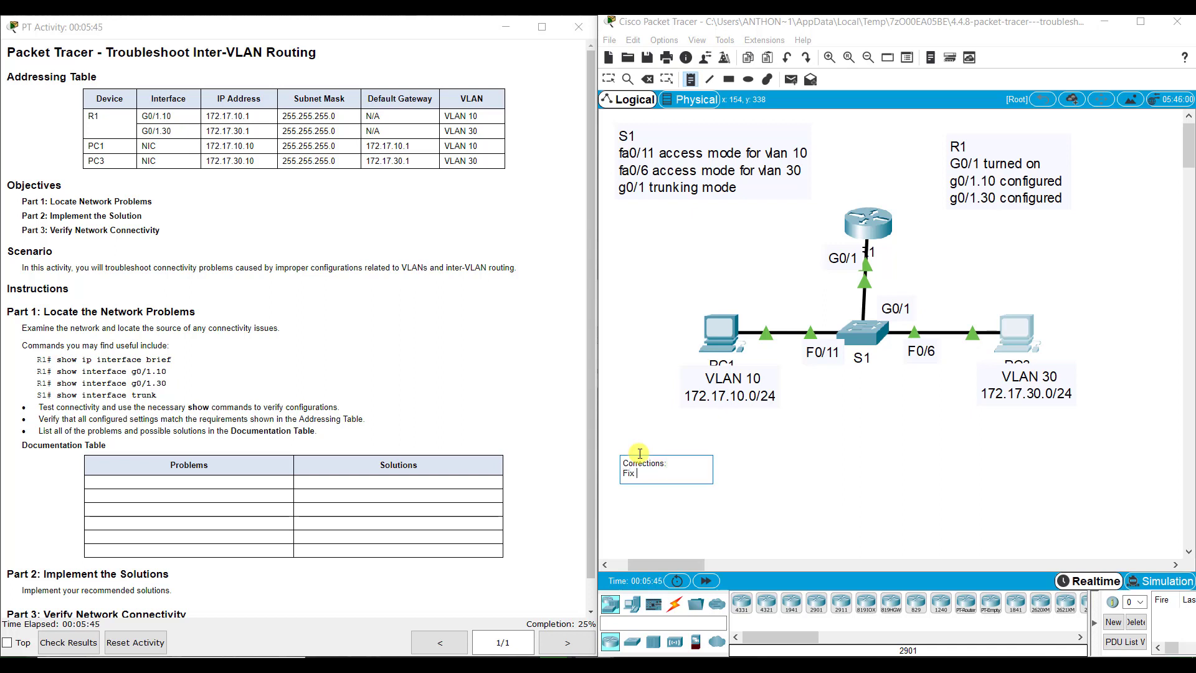
text(PC3;s)
text( IP configs)
click(719, 425)
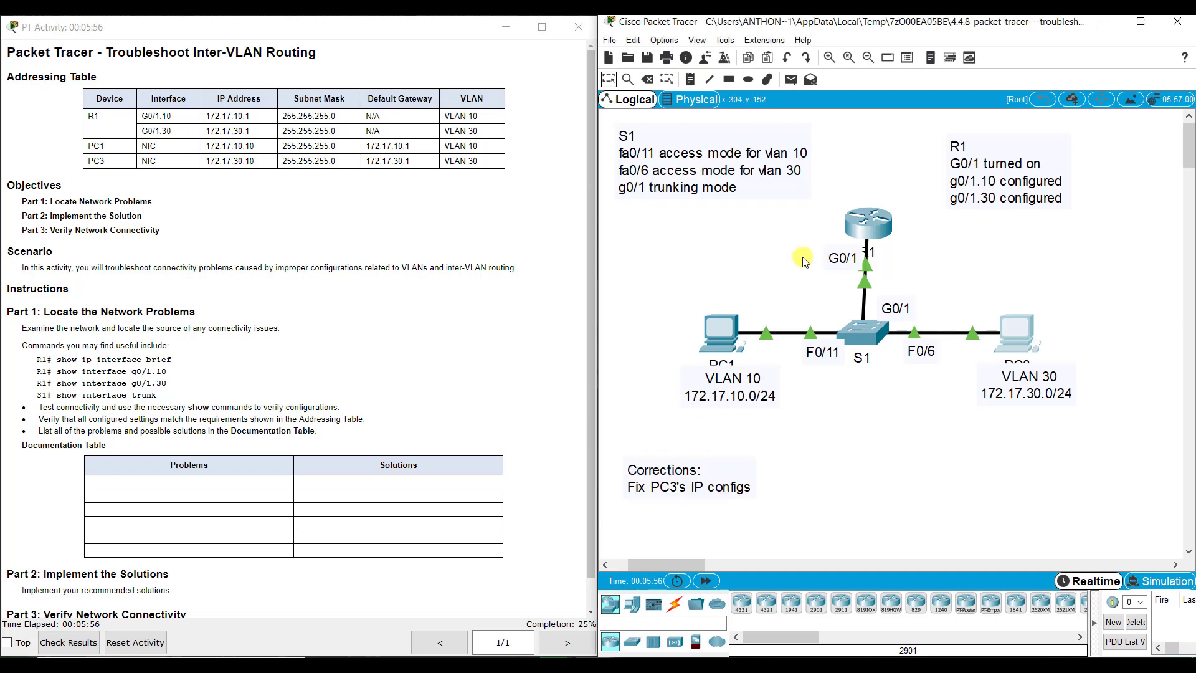
In S1's CLI, enter privileged mode and run 'show run'
click(858, 333)
click(506, 179)
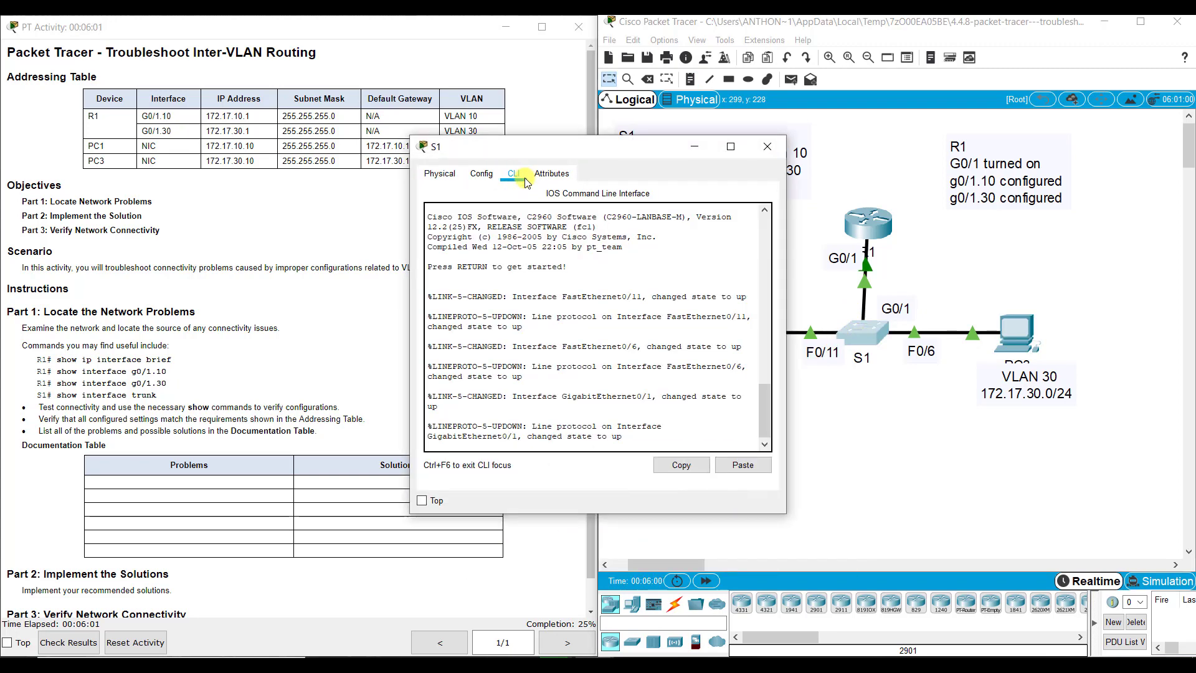
text(en)
key(Return)
text(config t)
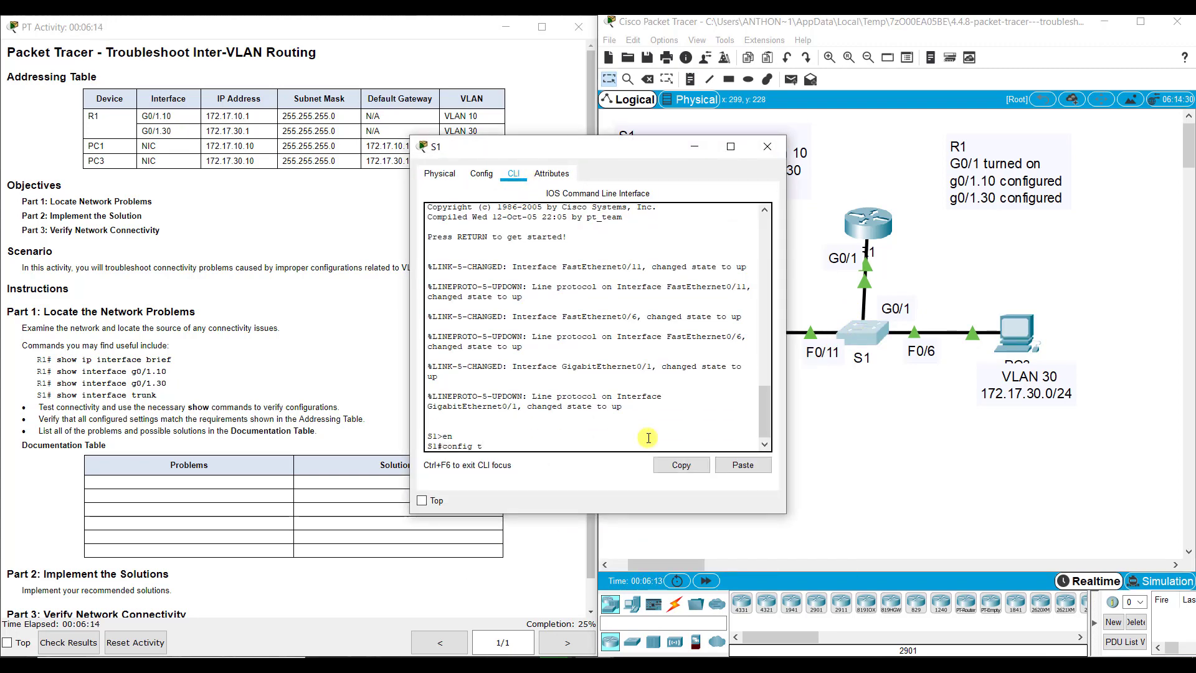
key(Return)
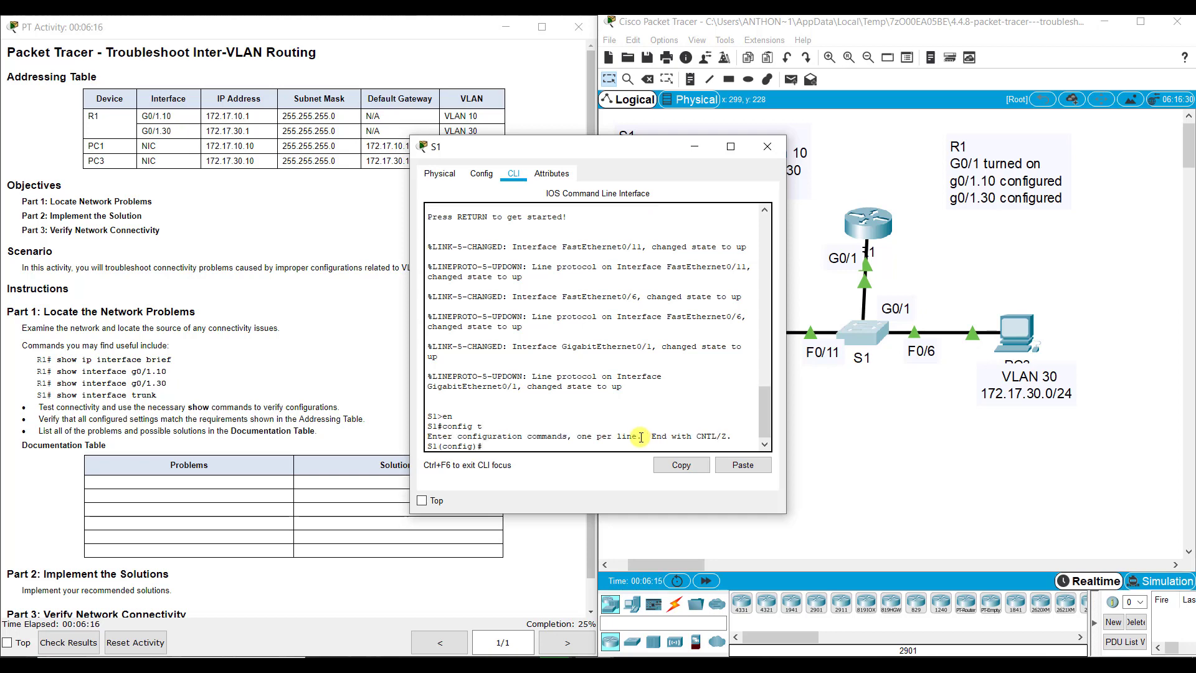
text(exit)
key(Return)
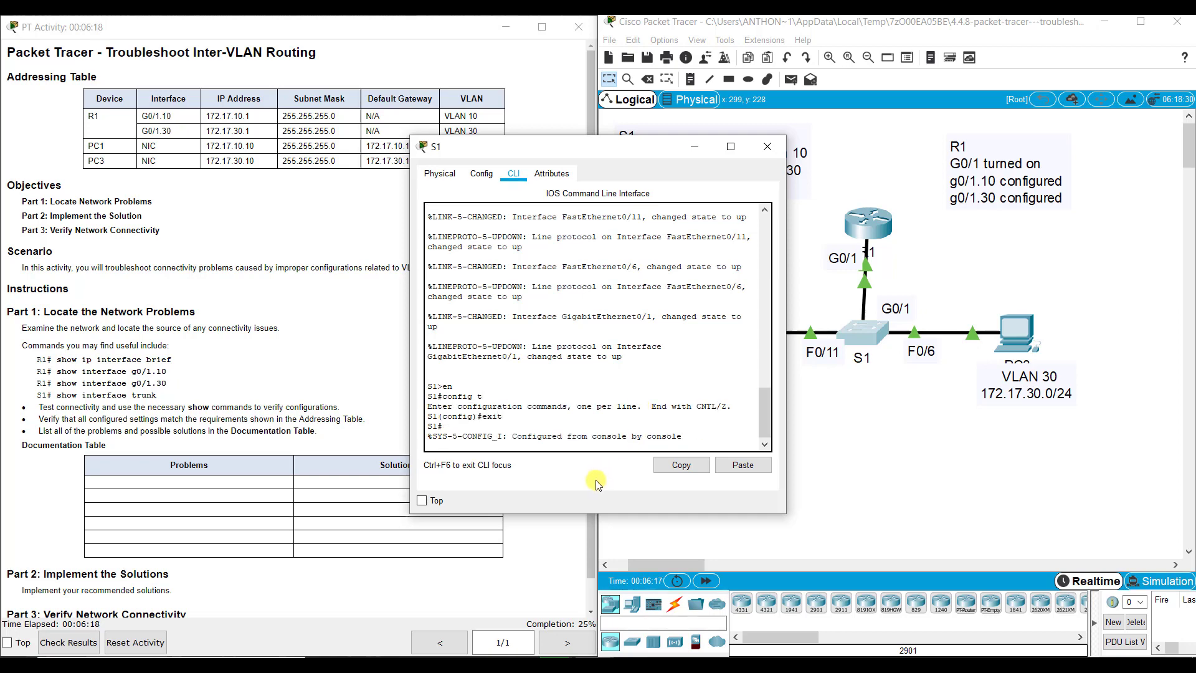
key(Return)
text(show run)
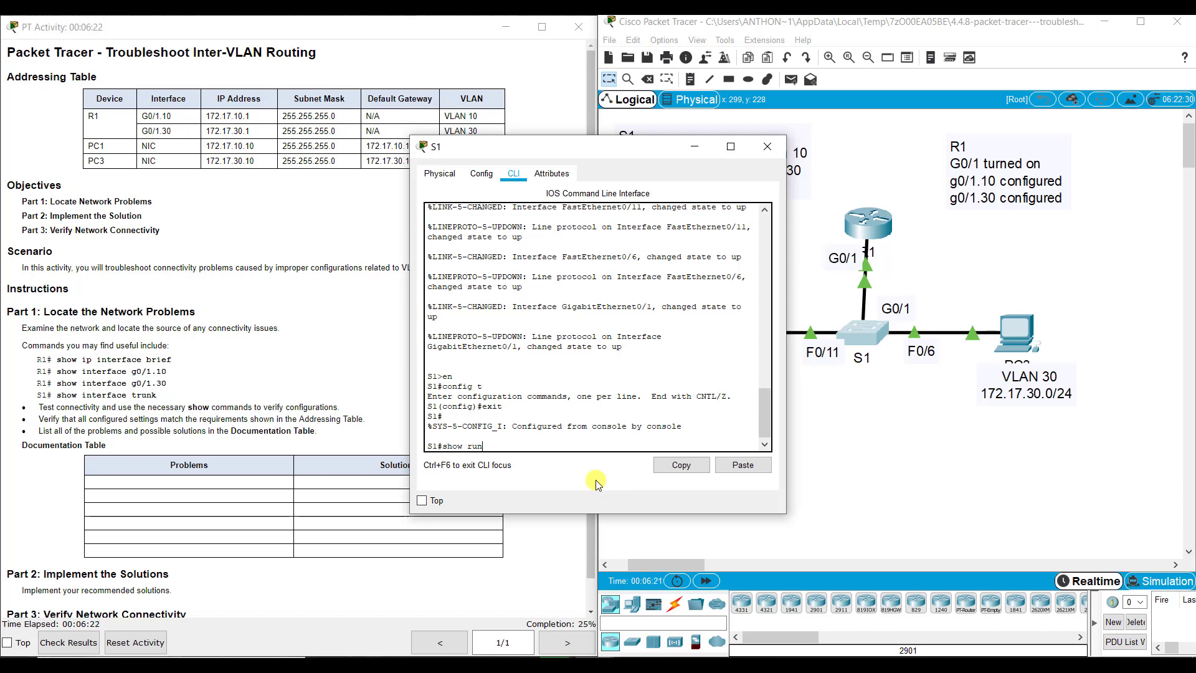
key(Return)
Page through S1's running configuration to GigabitEthernet0/1, showing switchport mode access
key(space)
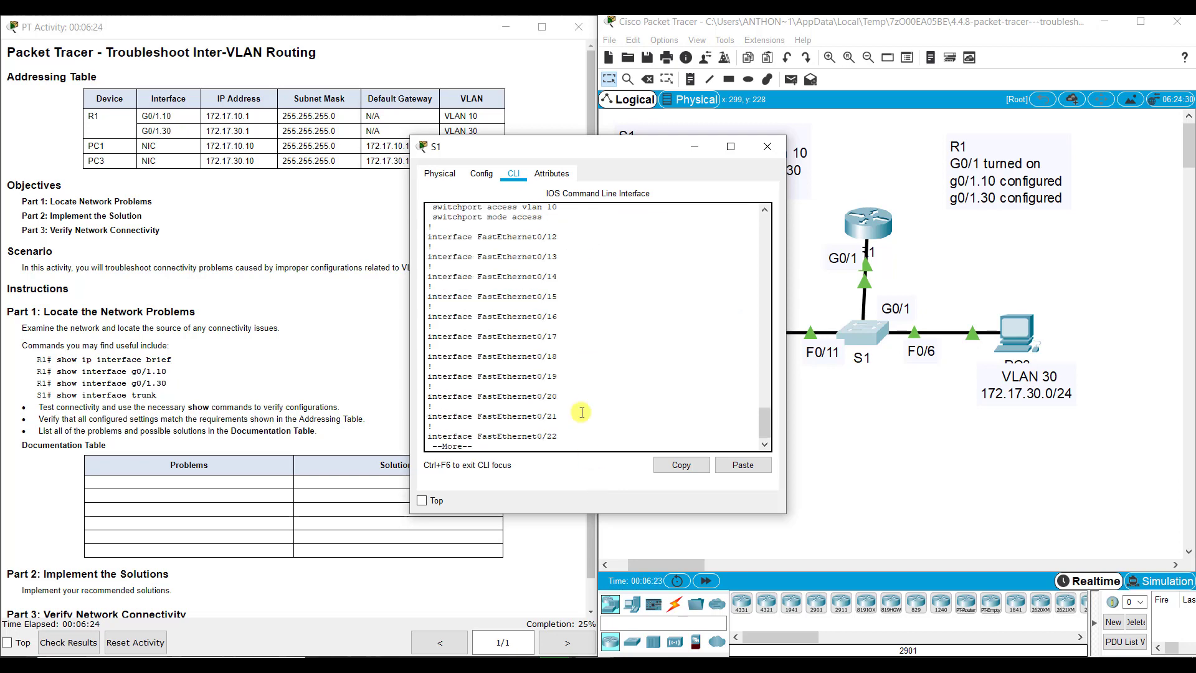
scroll(575, 364, up, 4)
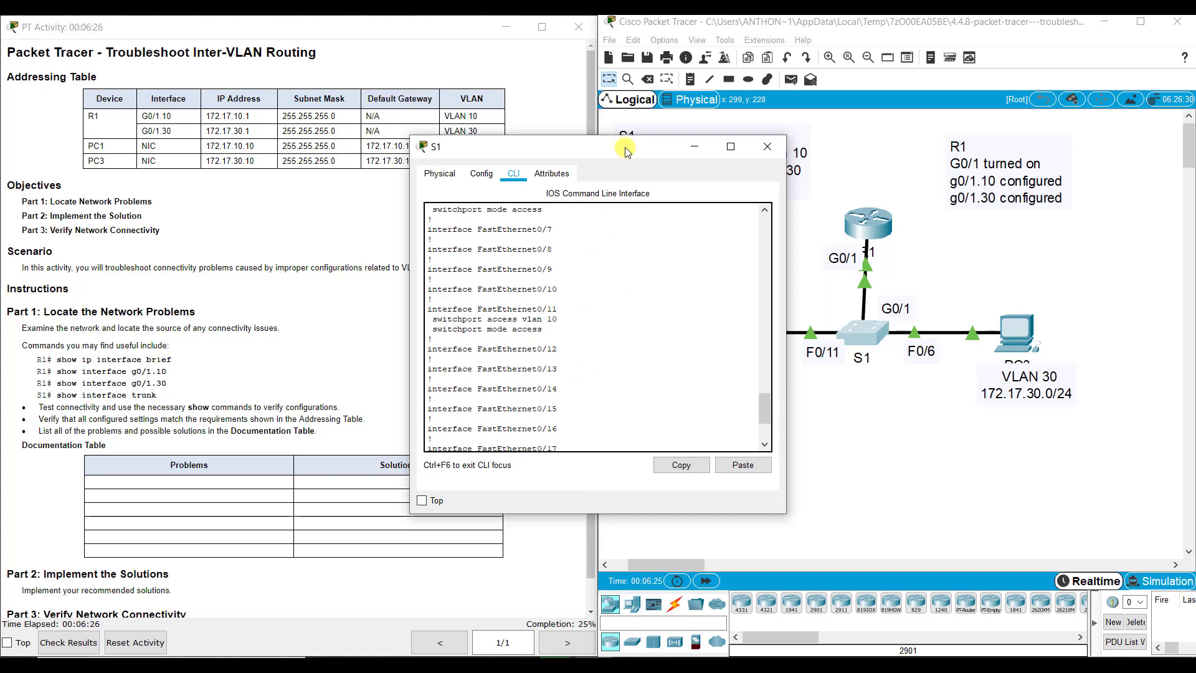
drag(623, 149, 559, 151)
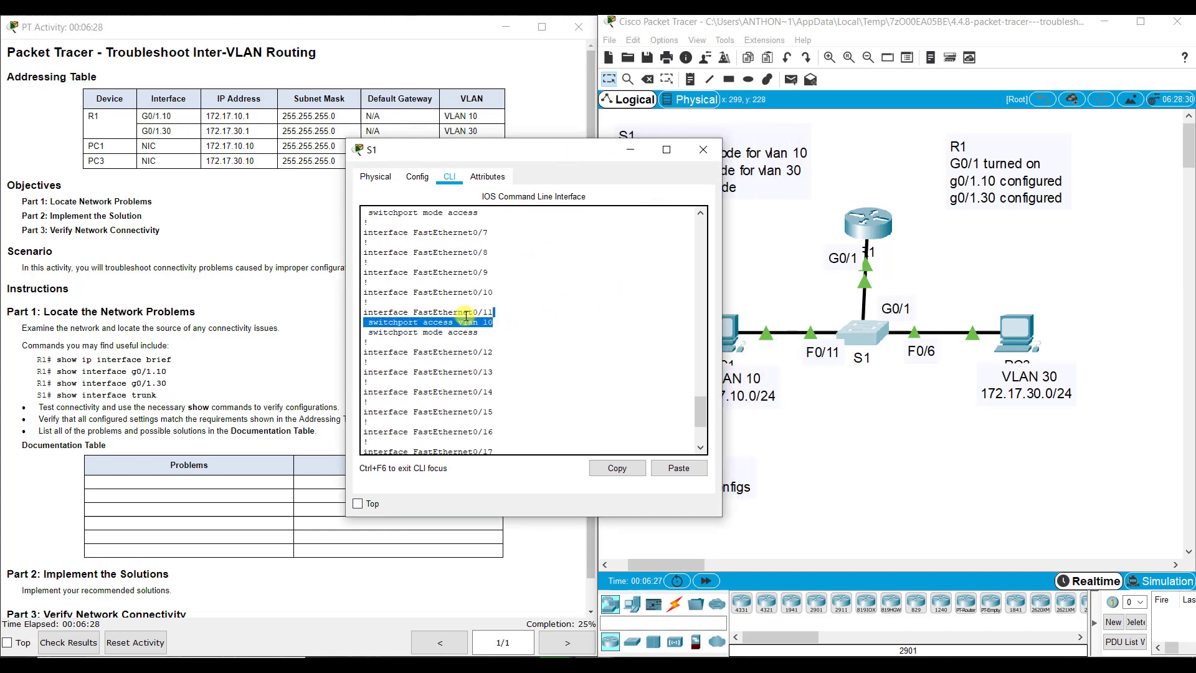
click(498, 282)
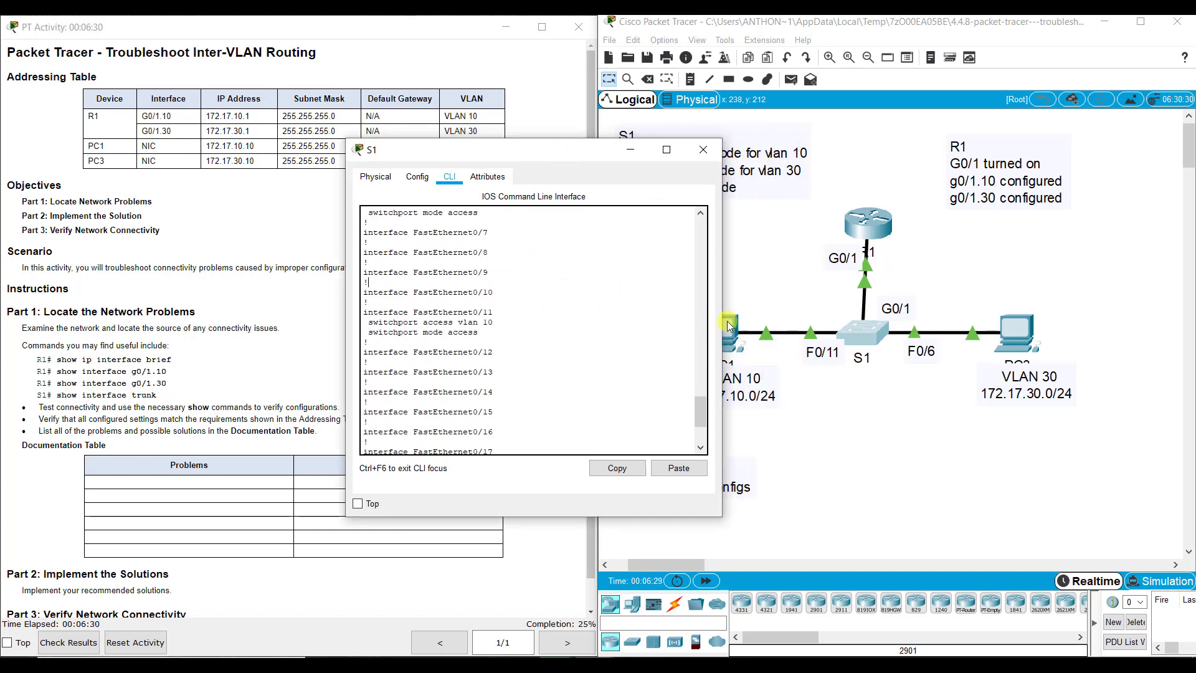
drag(555, 150, 530, 148)
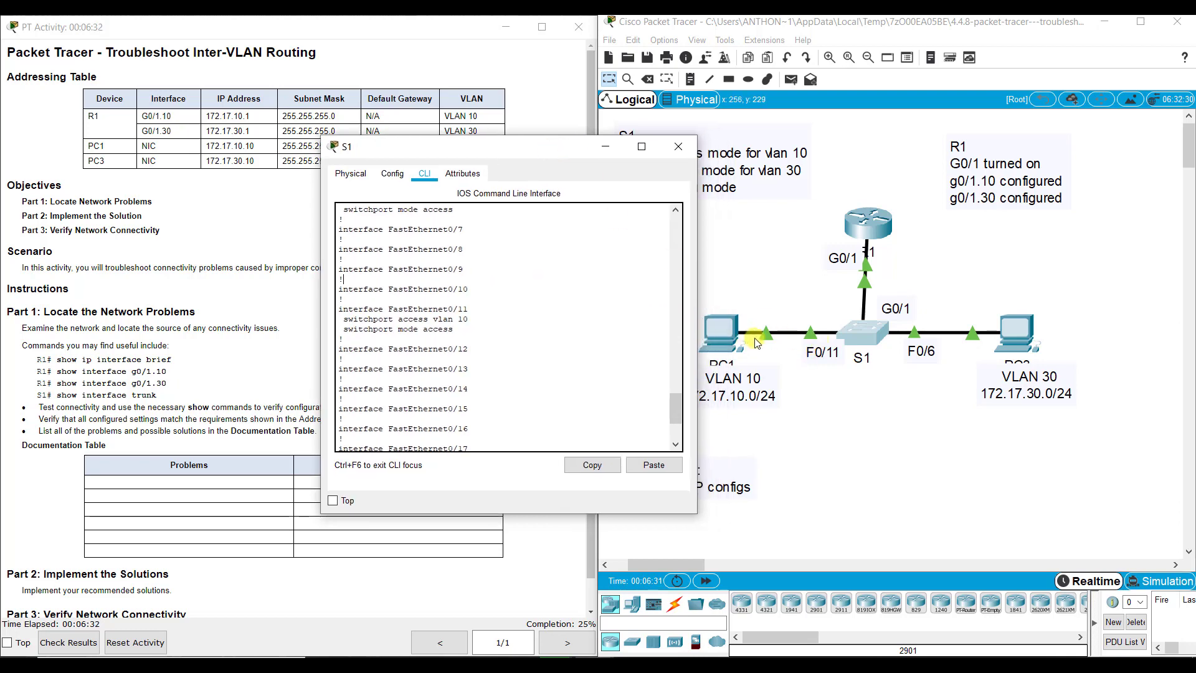
scroll(512, 340, up, 5)
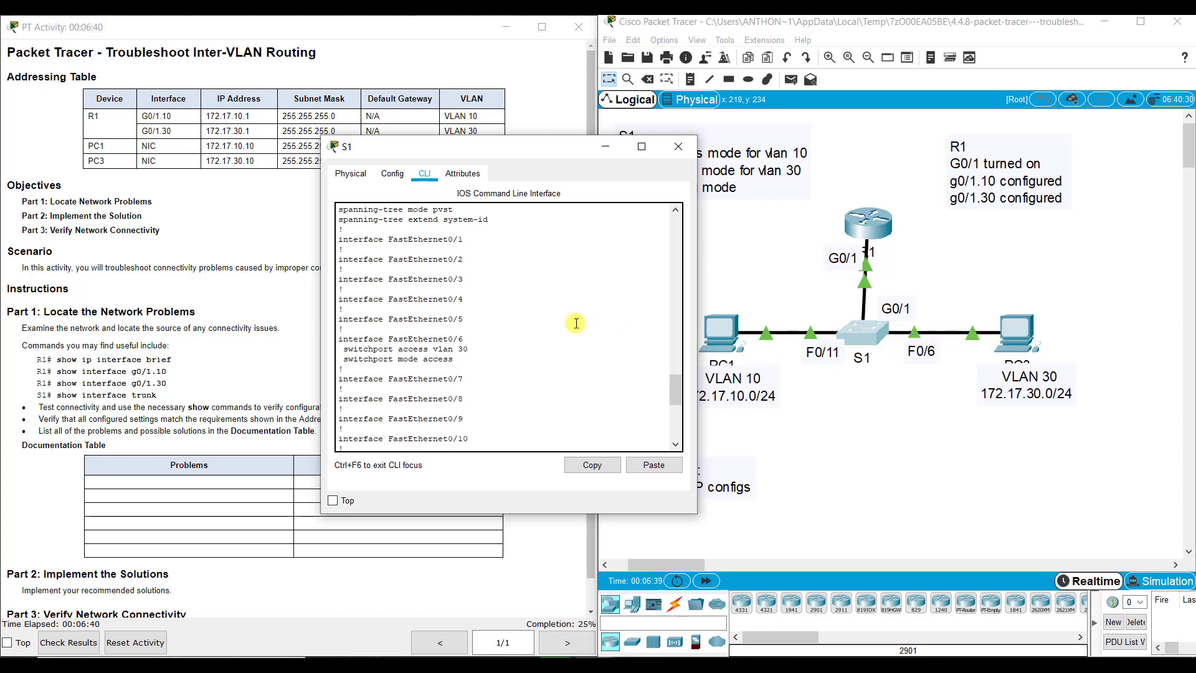
scroll(437, 331, down, 9)
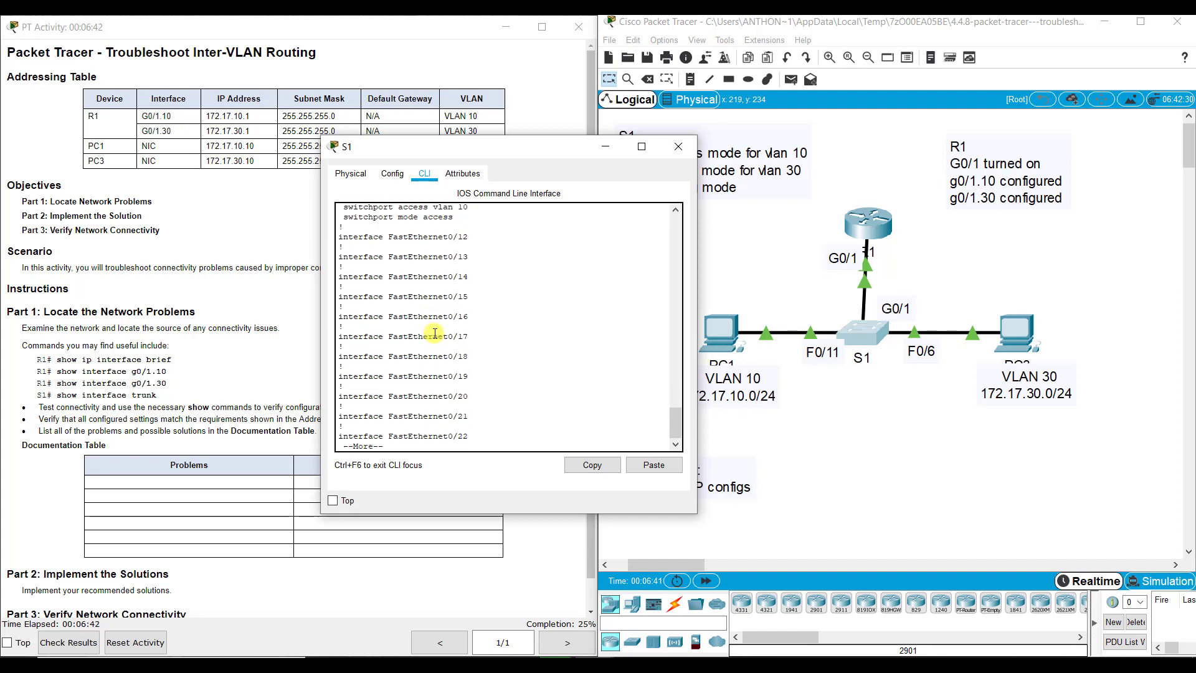
key(space)
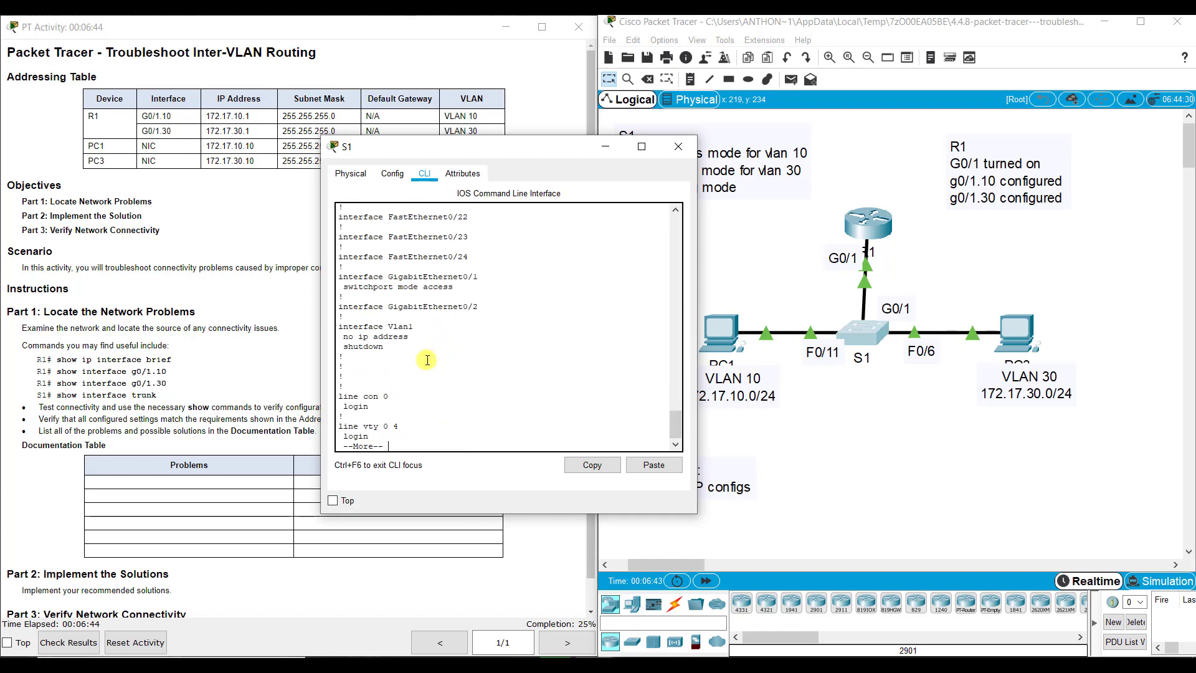
drag(454, 287, 337, 277)
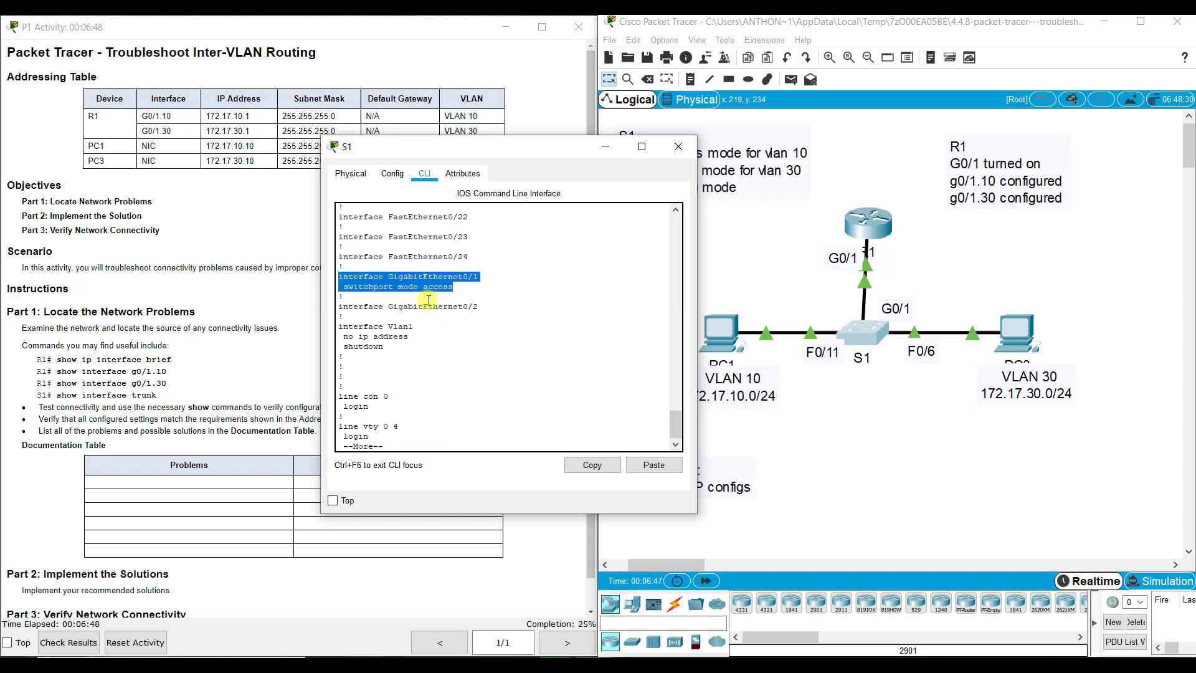
Set S1's interface G0/1 to 'switchport mode trunk' from global configuration mode
click(460, 434)
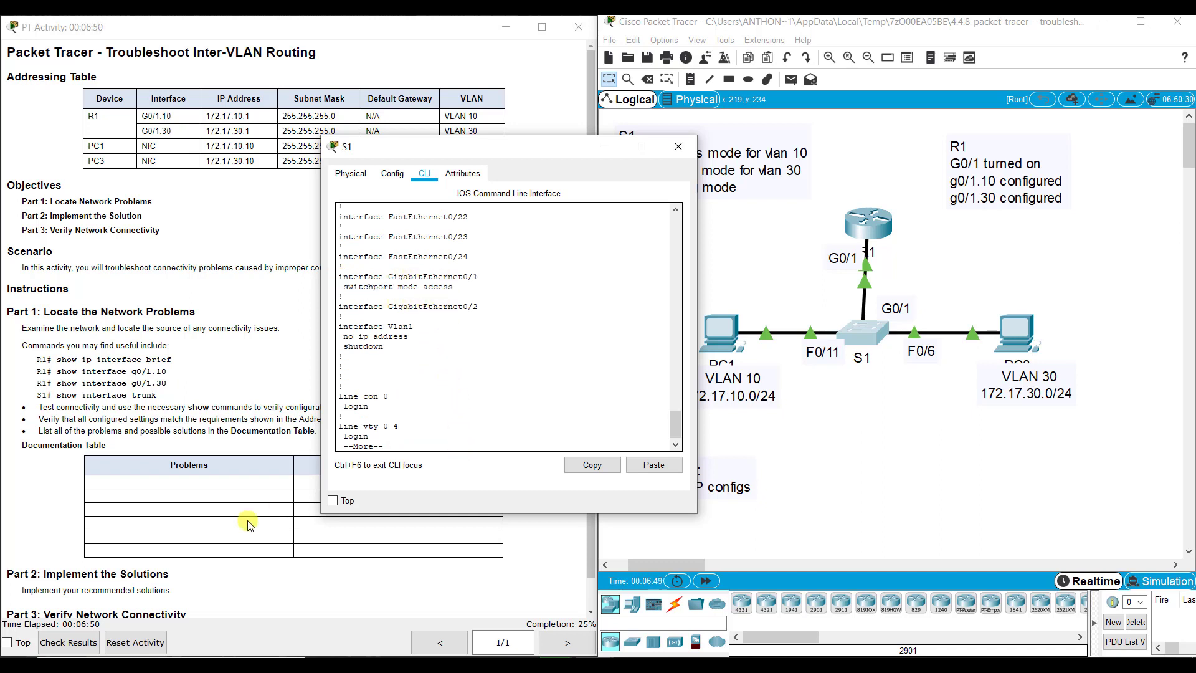
key(space)
text(config)
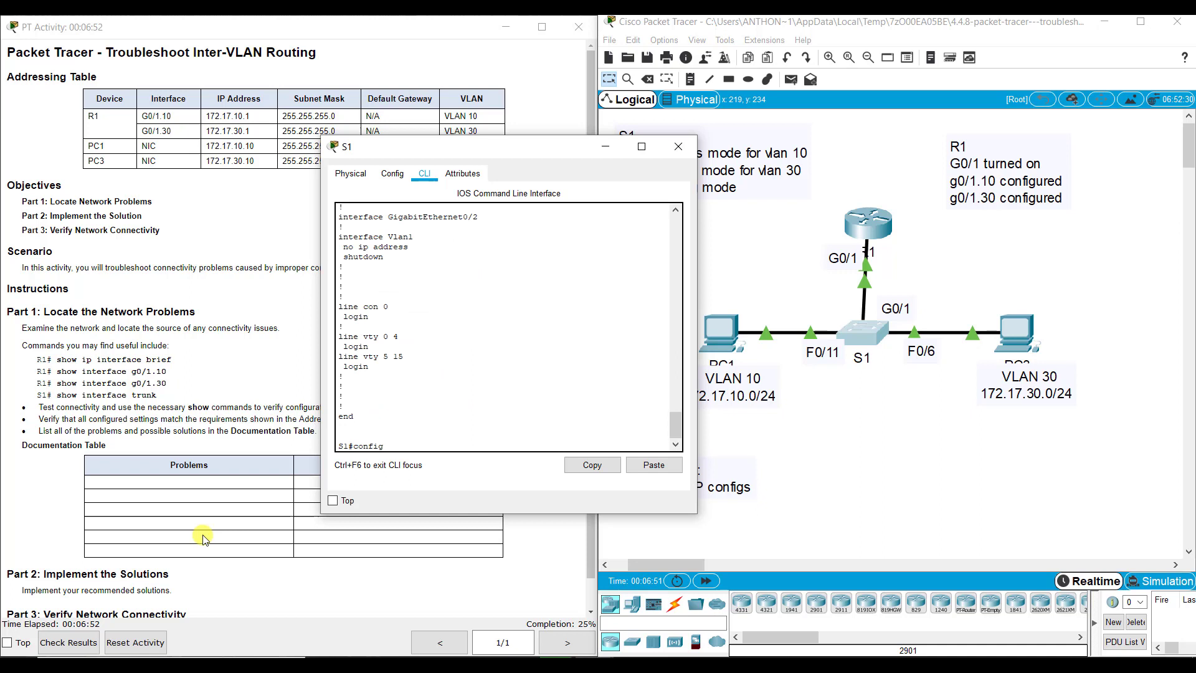
text( t)
key(Return)
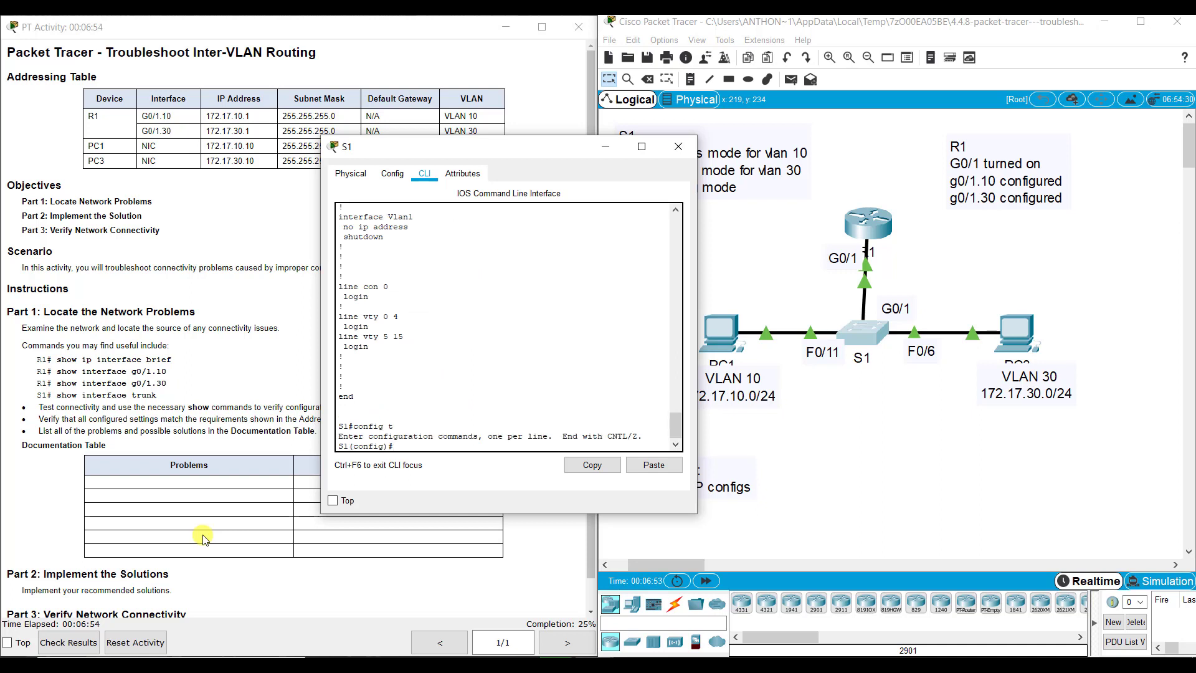
text(int g0/1)
key(Return)
text(s)
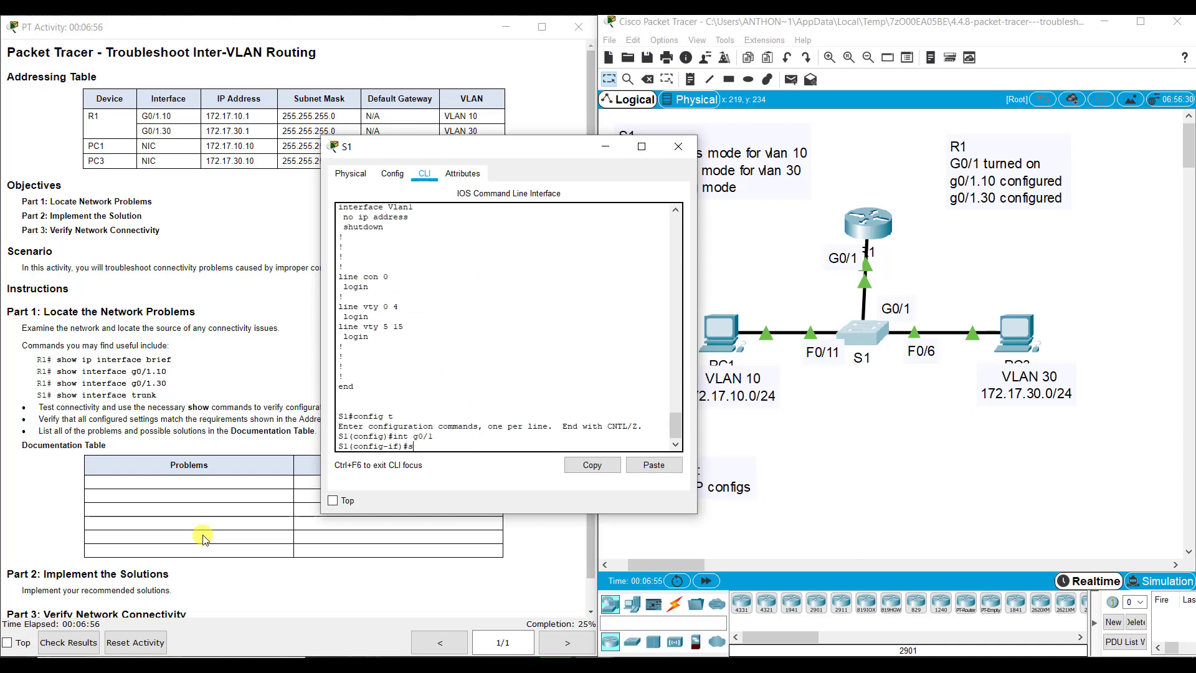
text(witchport mode trunk)
key(Return)
text(exit)
key(Return)
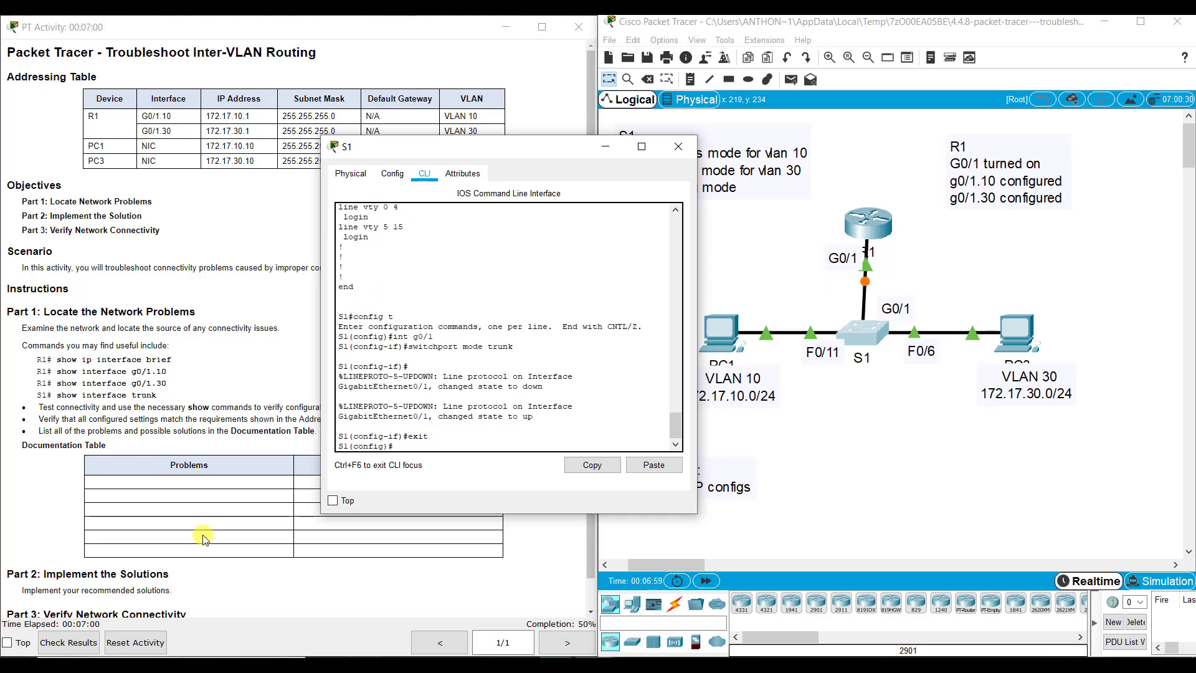
Add a note reading 'Corrections:' and 'Fix G0/1 on S1 - change to trunking mode'
click(803, 506)
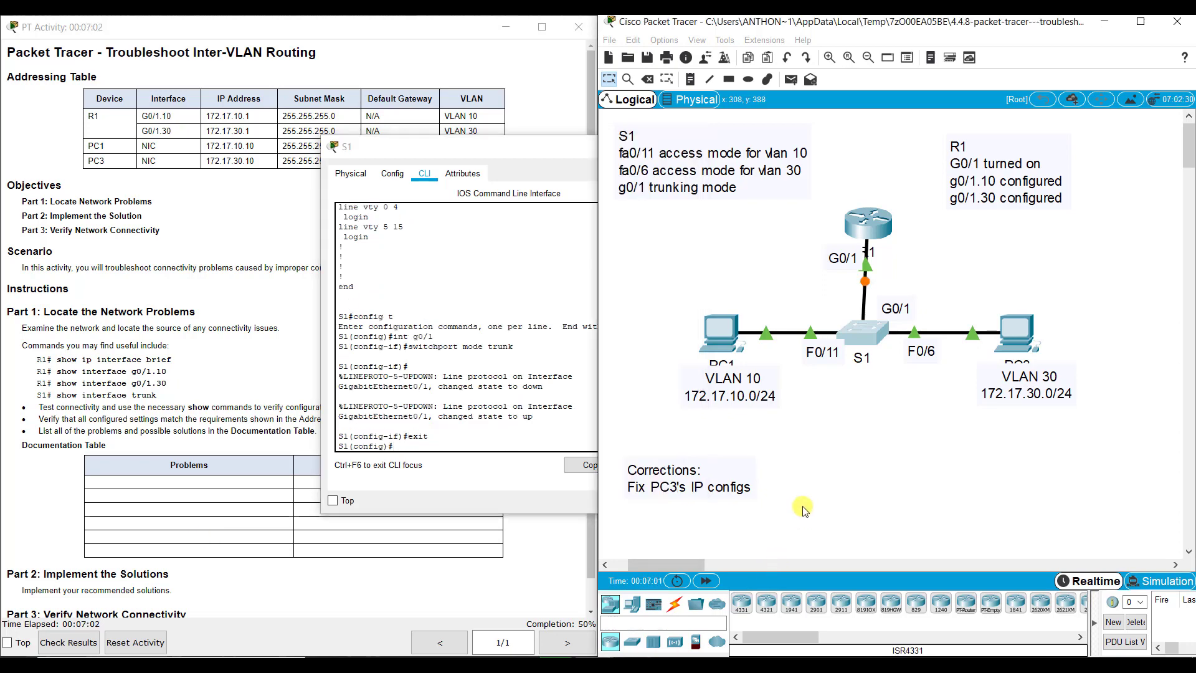
double_click(739, 486)
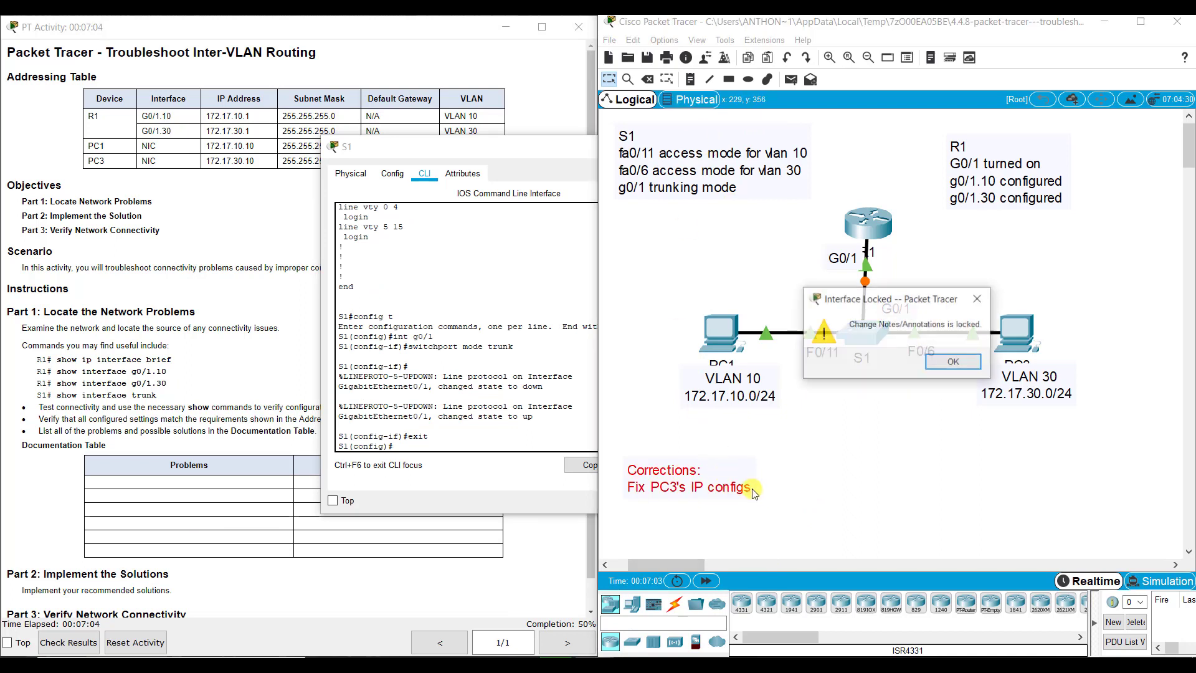
click(941, 371)
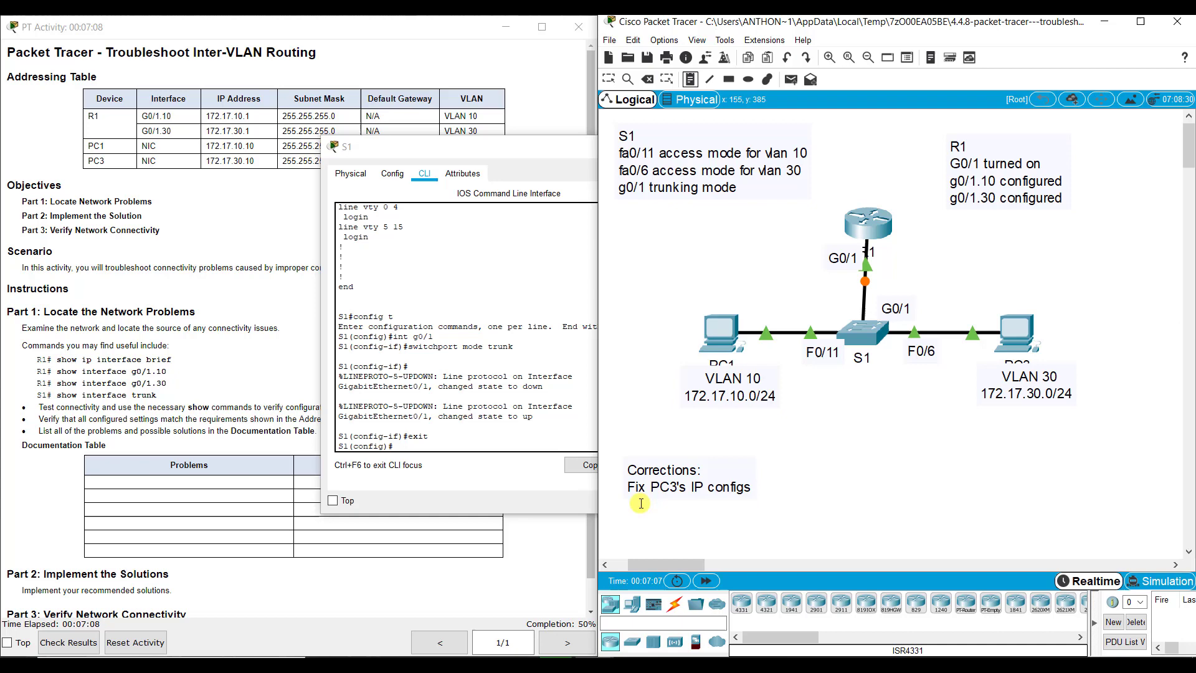
click(771, 473)
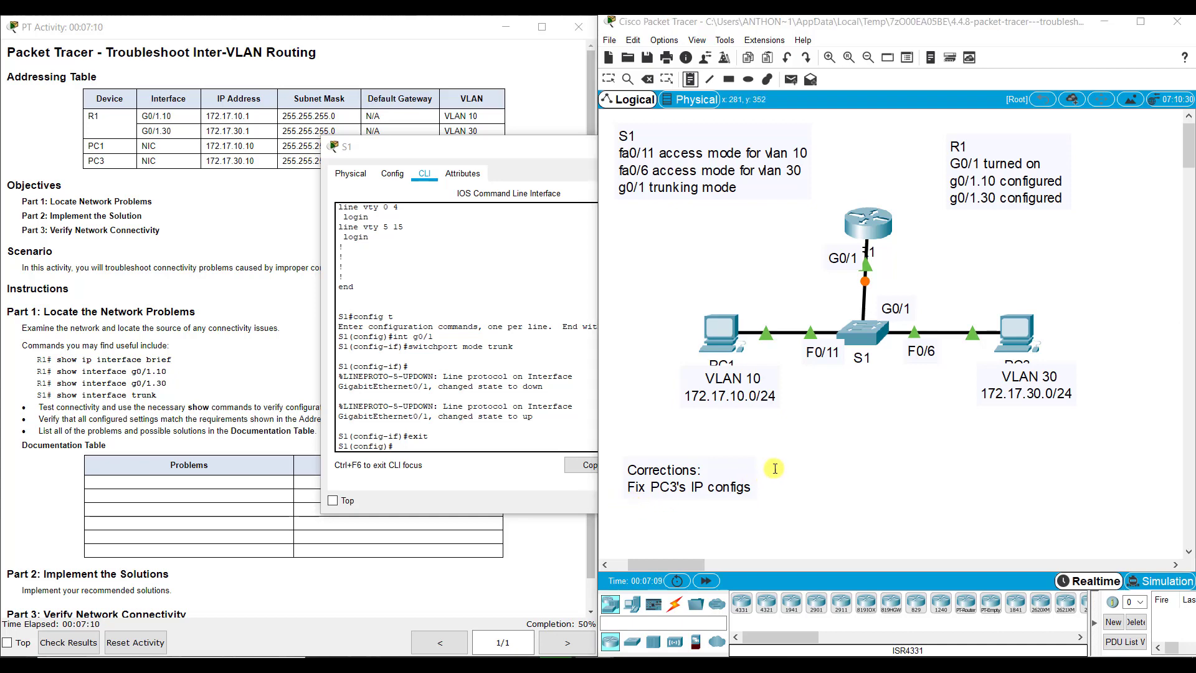
text(Correction)
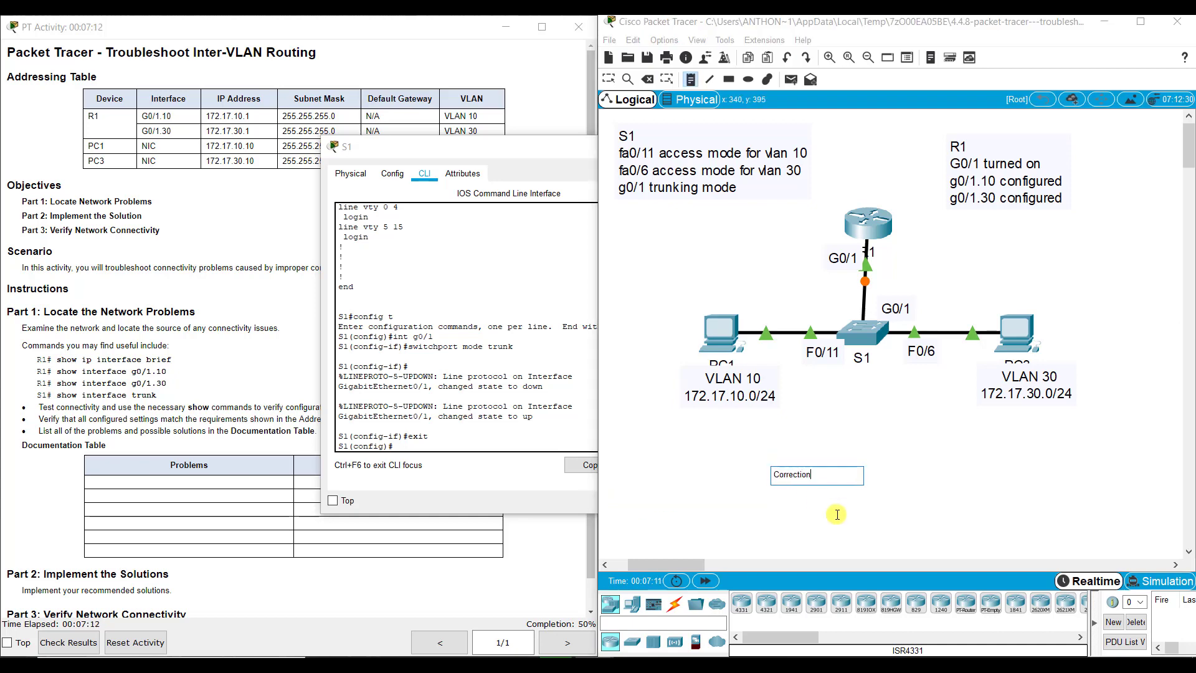
text(s:)
key(Return)
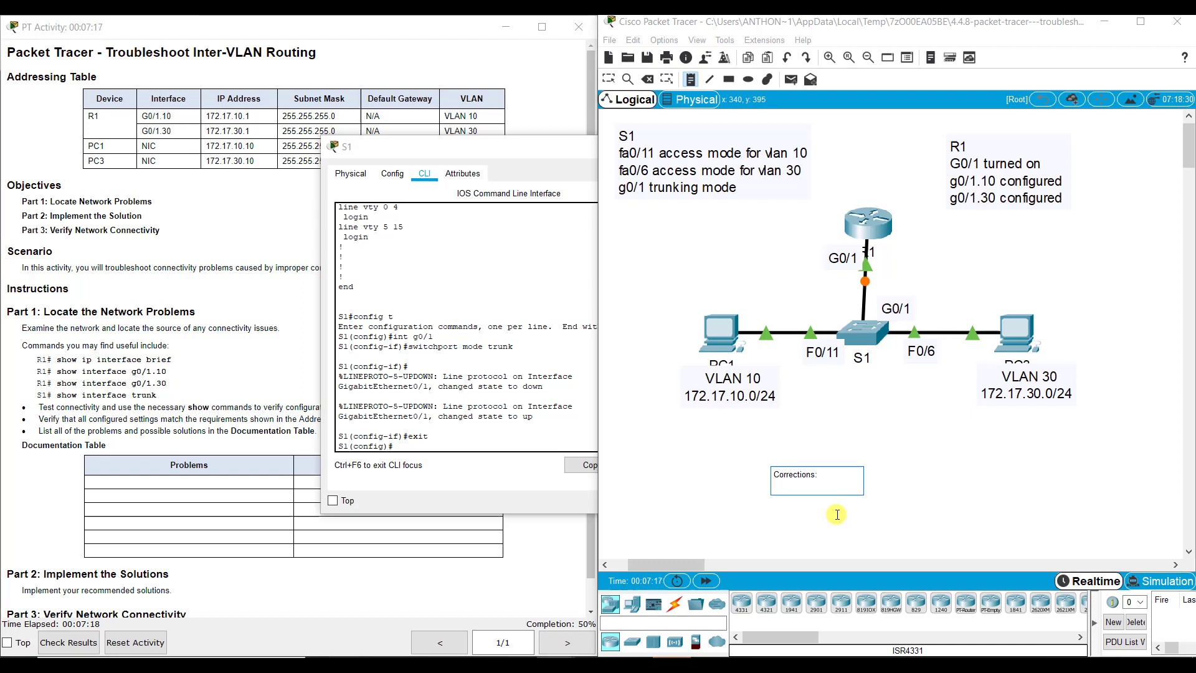
text(Fix G0/1 on S1 - change to )
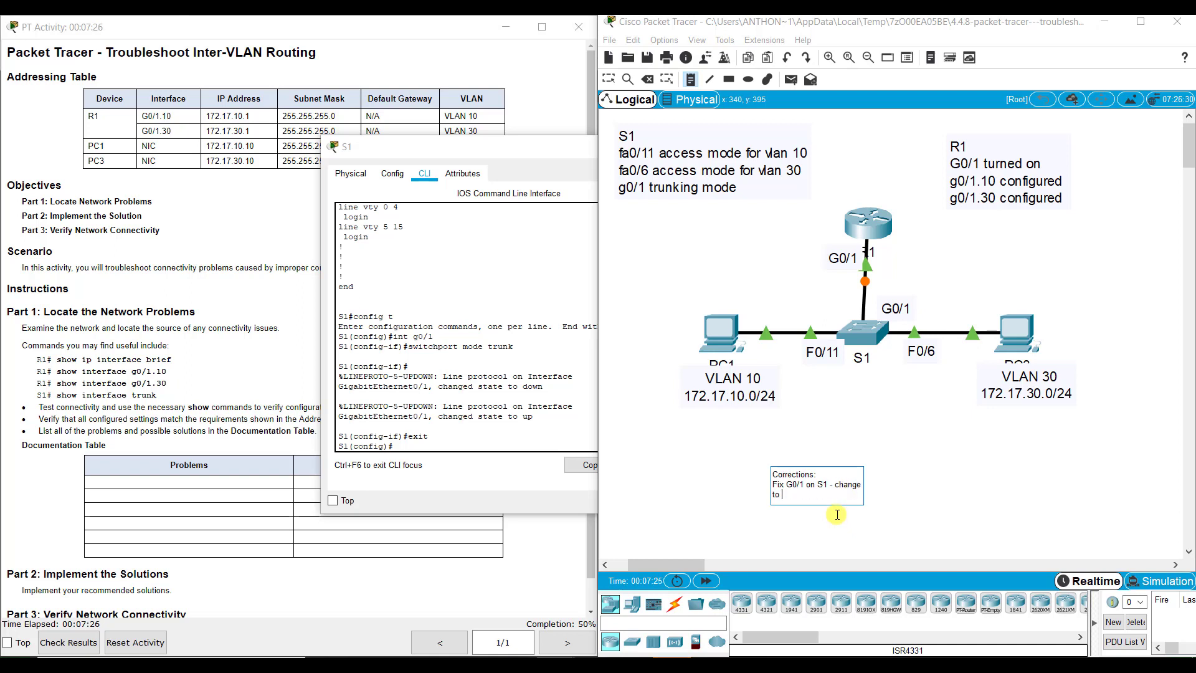
text(trunking mode)
click(608, 80)
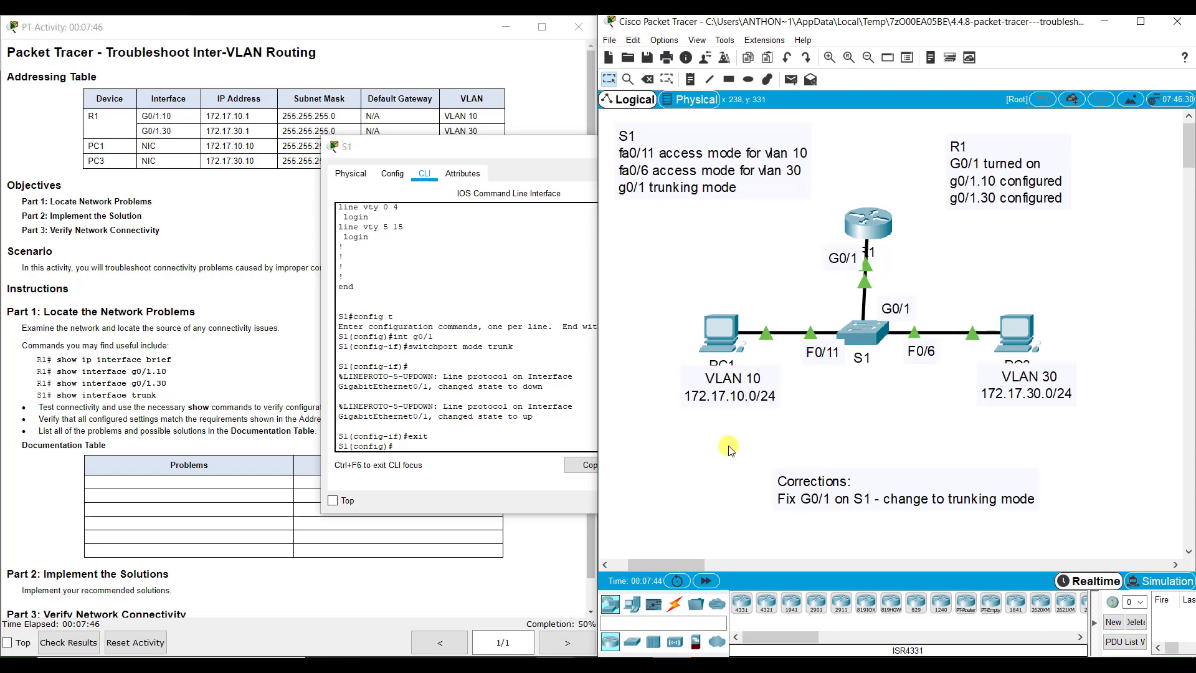
Select and delete the Corrections note, then return to S1's command-line window
drag(741, 453, 821, 486)
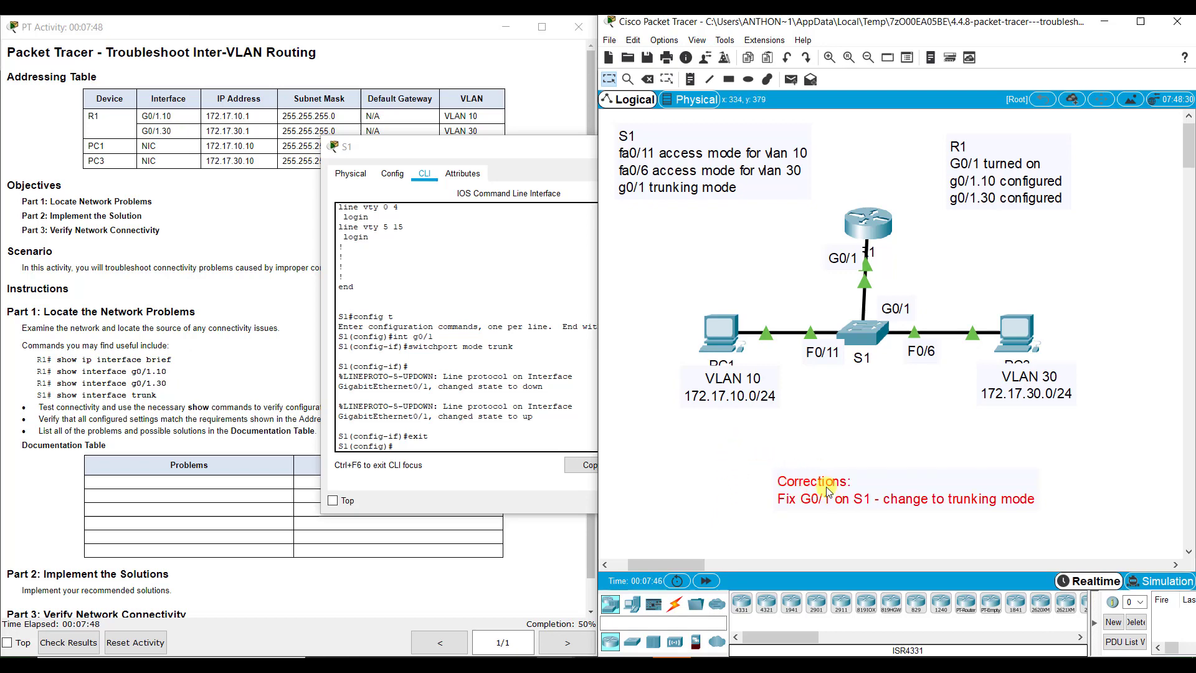
click(648, 79)
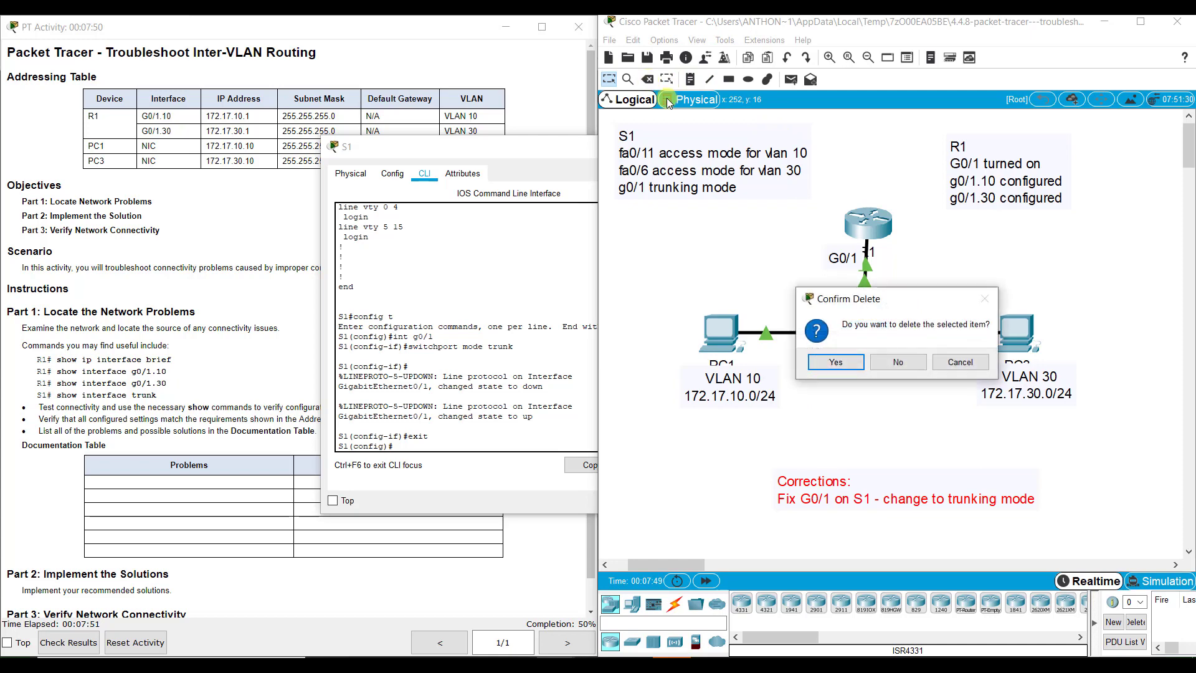
click(845, 360)
click(612, 83)
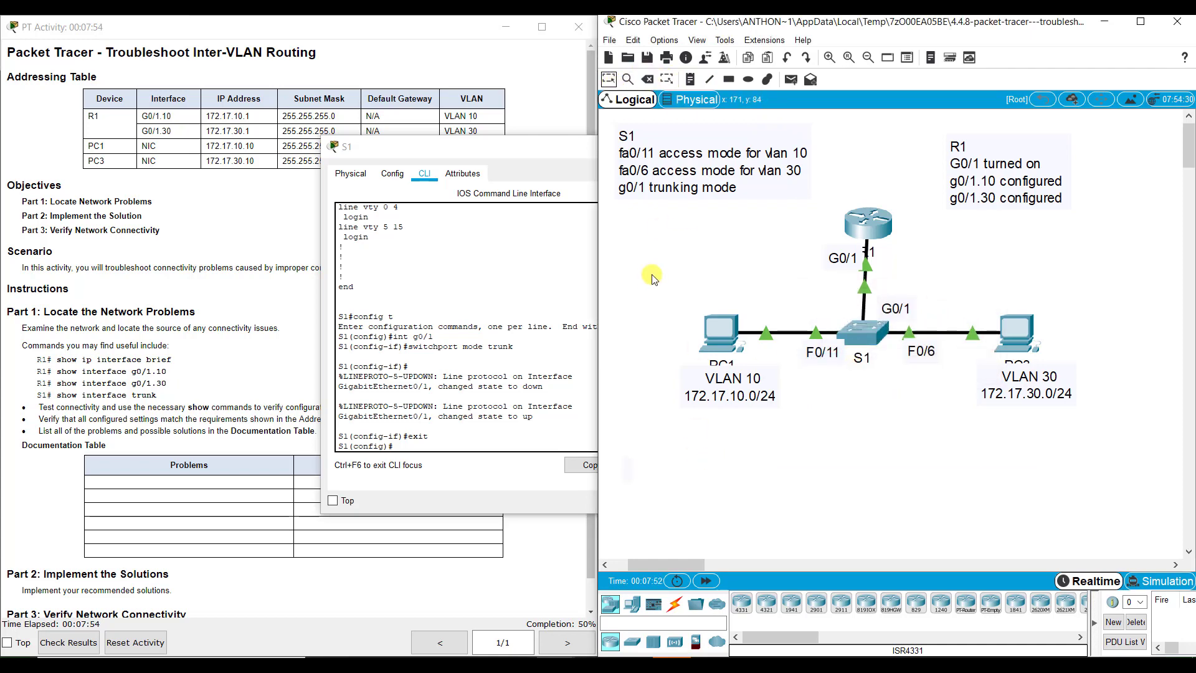
click(423, 442)
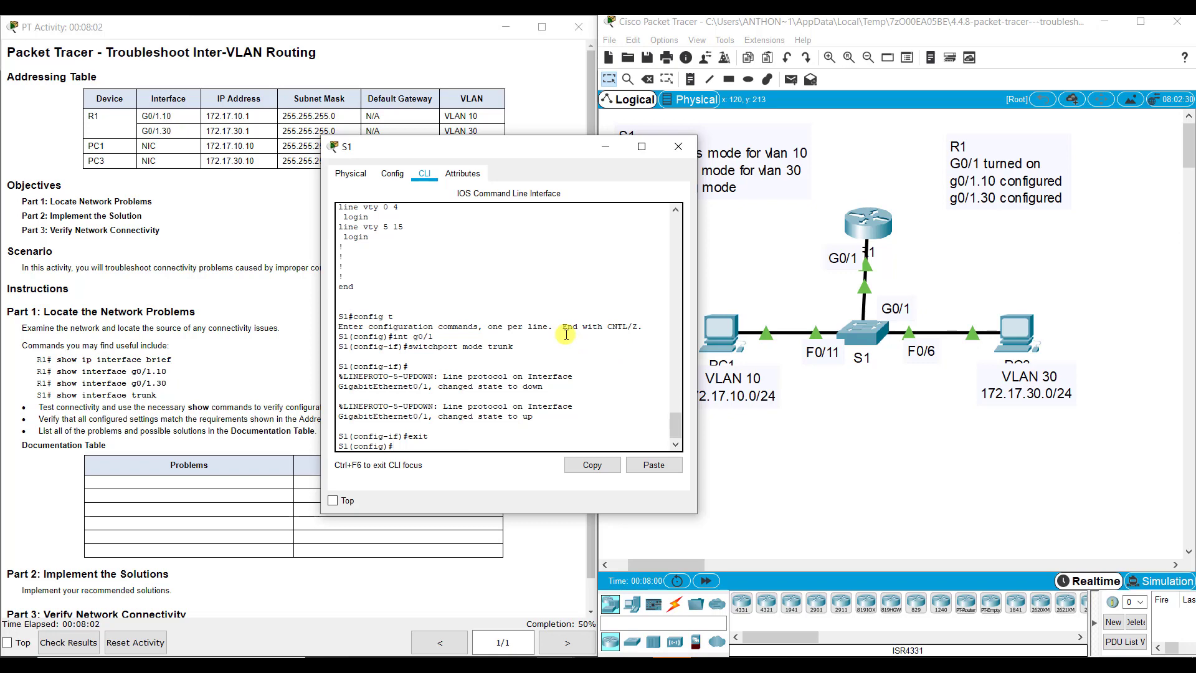
Run 'do show vlan brief' on S1 and widen the window to read Fa0/11 in VLAN 10, Fa0/6 in VLAN 30
text(do show vlan brief)
key(Return)
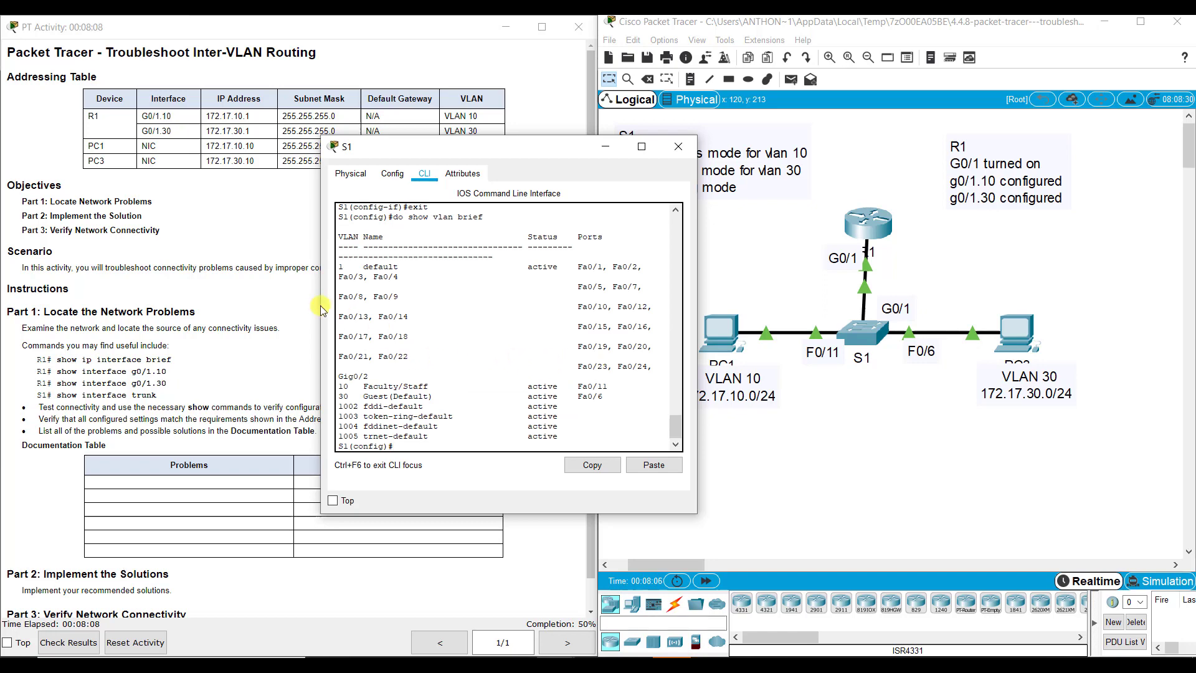
drag(320, 308, 195, 374)
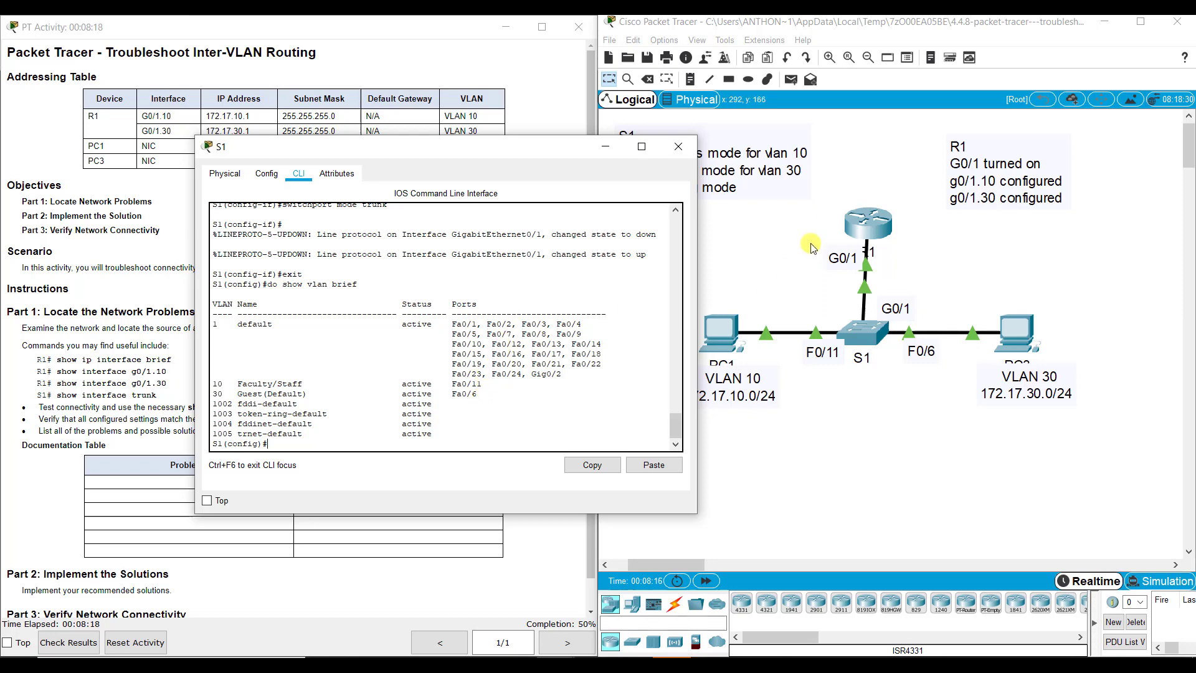
Open R1's CLI, enter privileged mode and run 'show run'
click(866, 223)
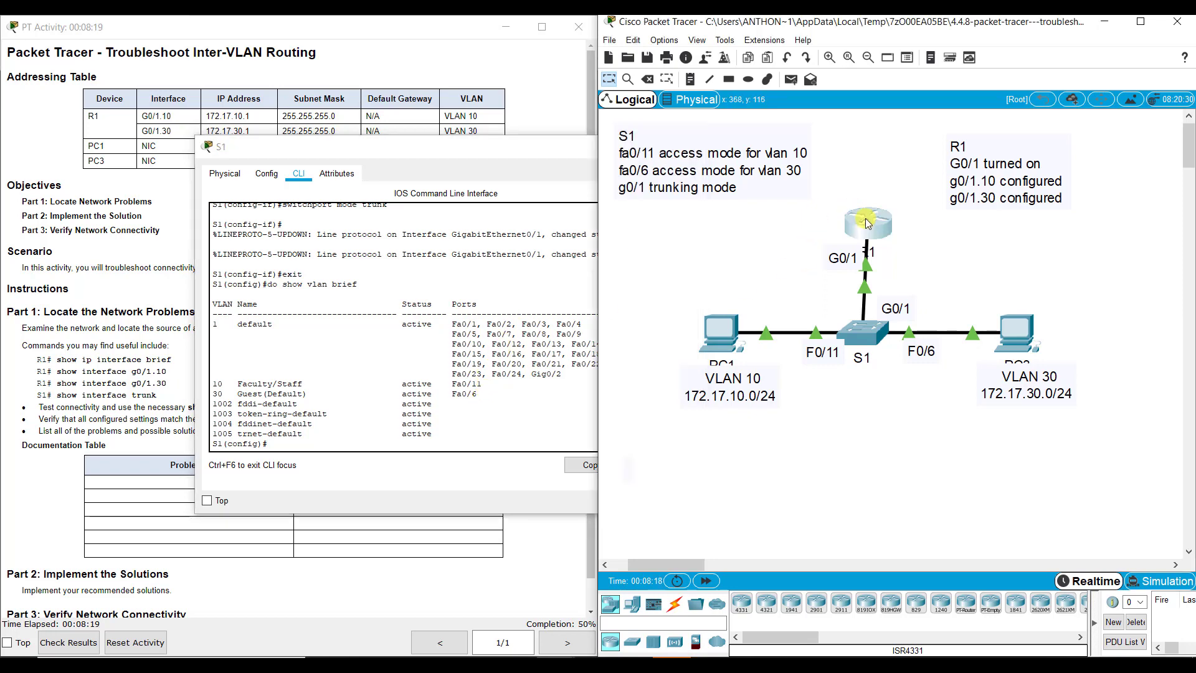
click(514, 174)
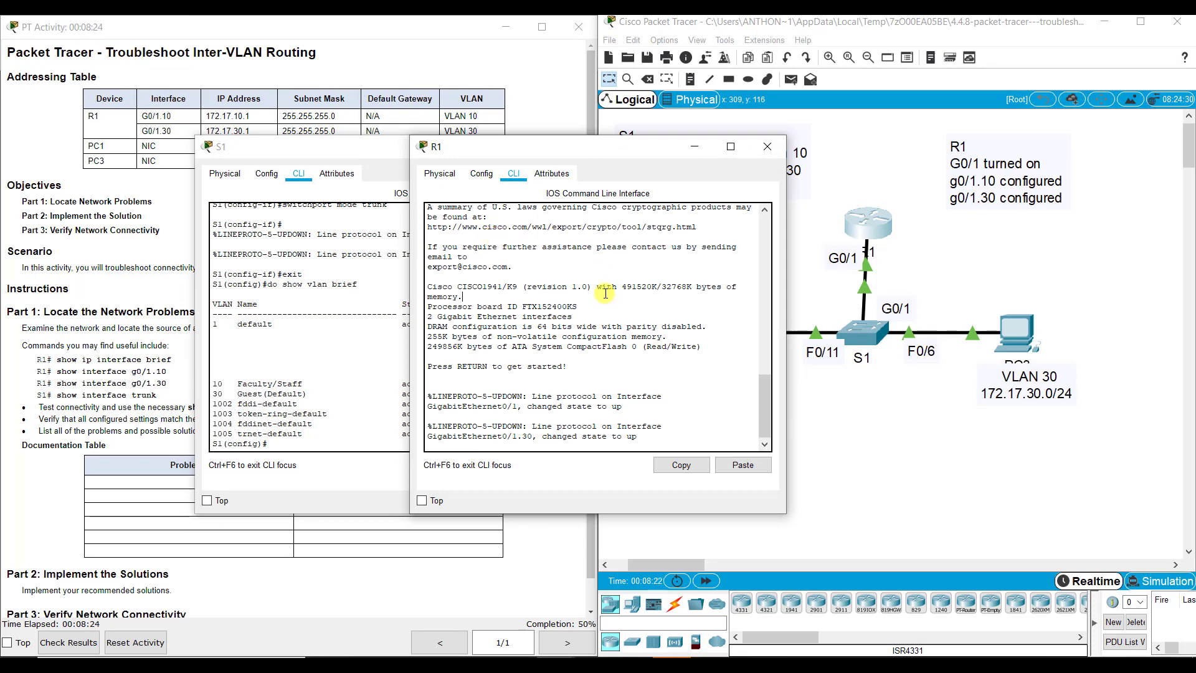
key(Return)
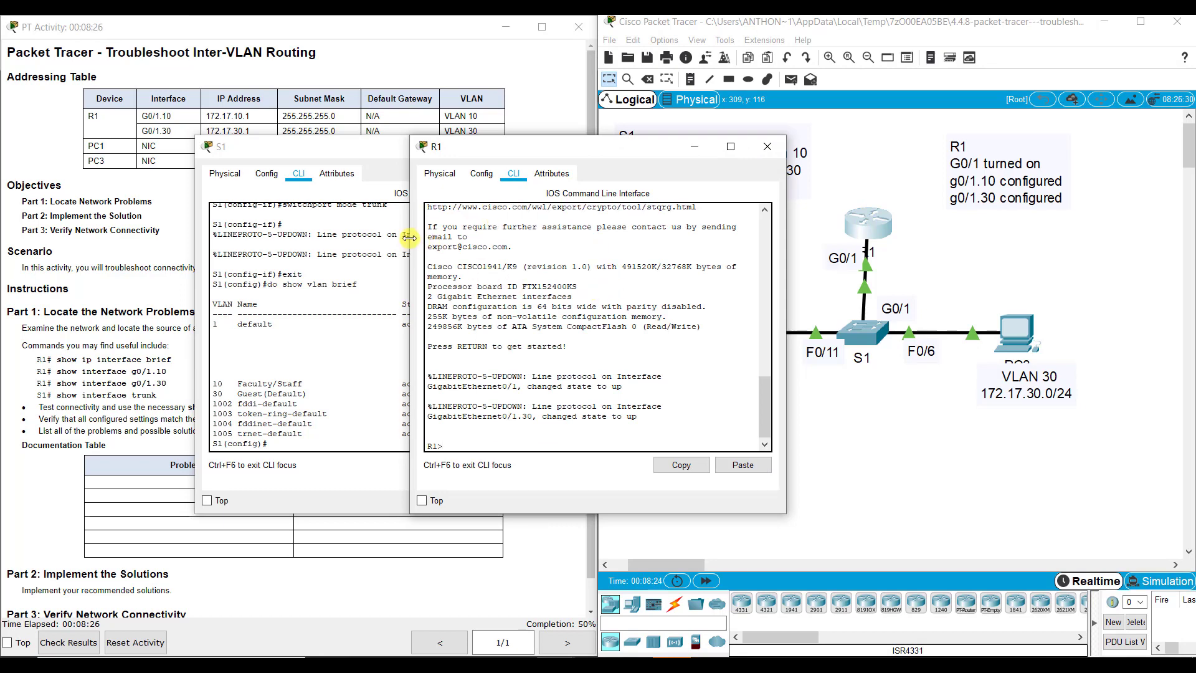
drag(411, 243, 315, 241)
text(en)
key(Return)
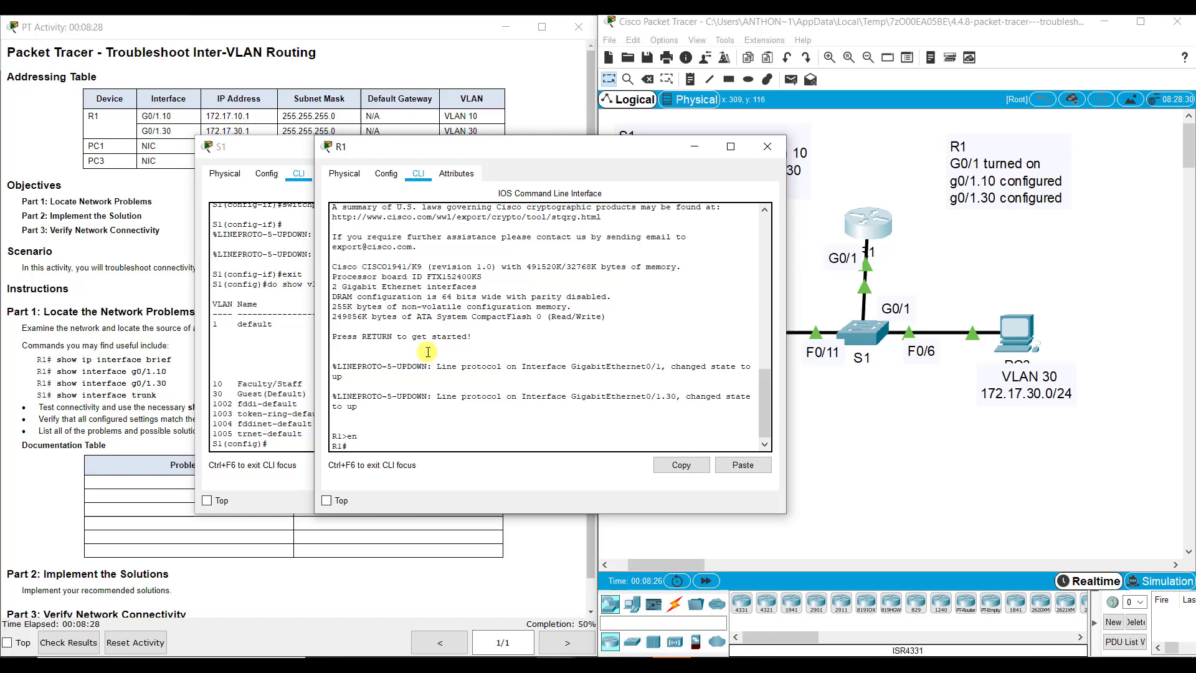
text(show run)
key(Return)
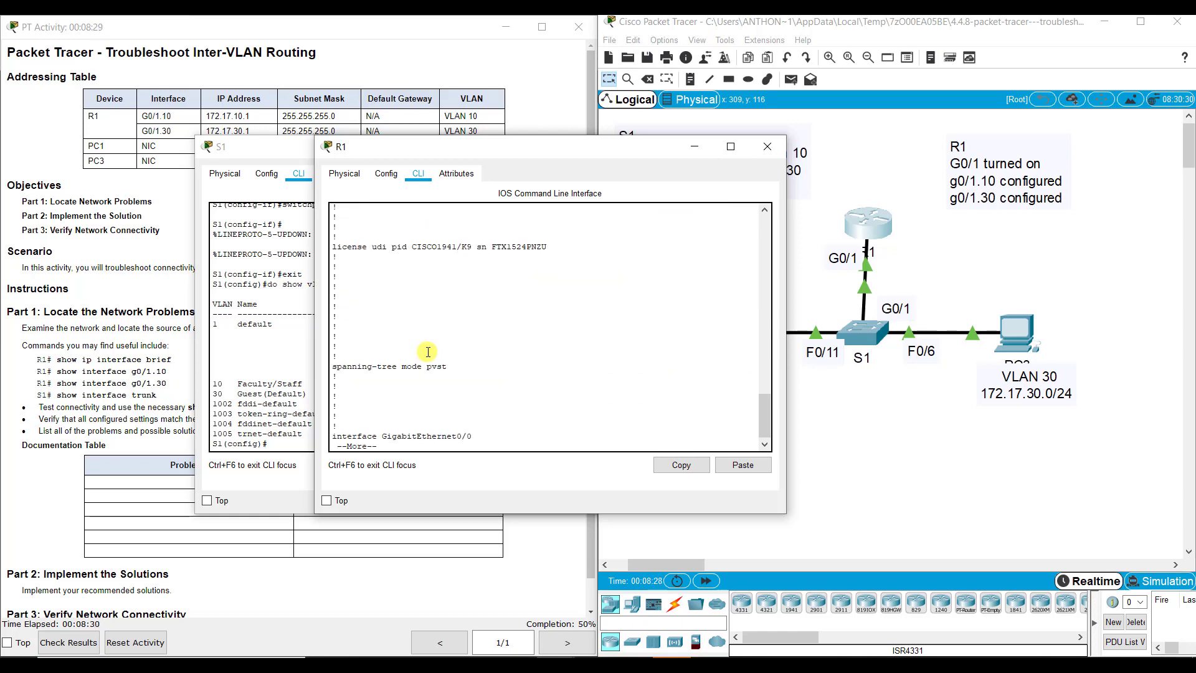
key(space)
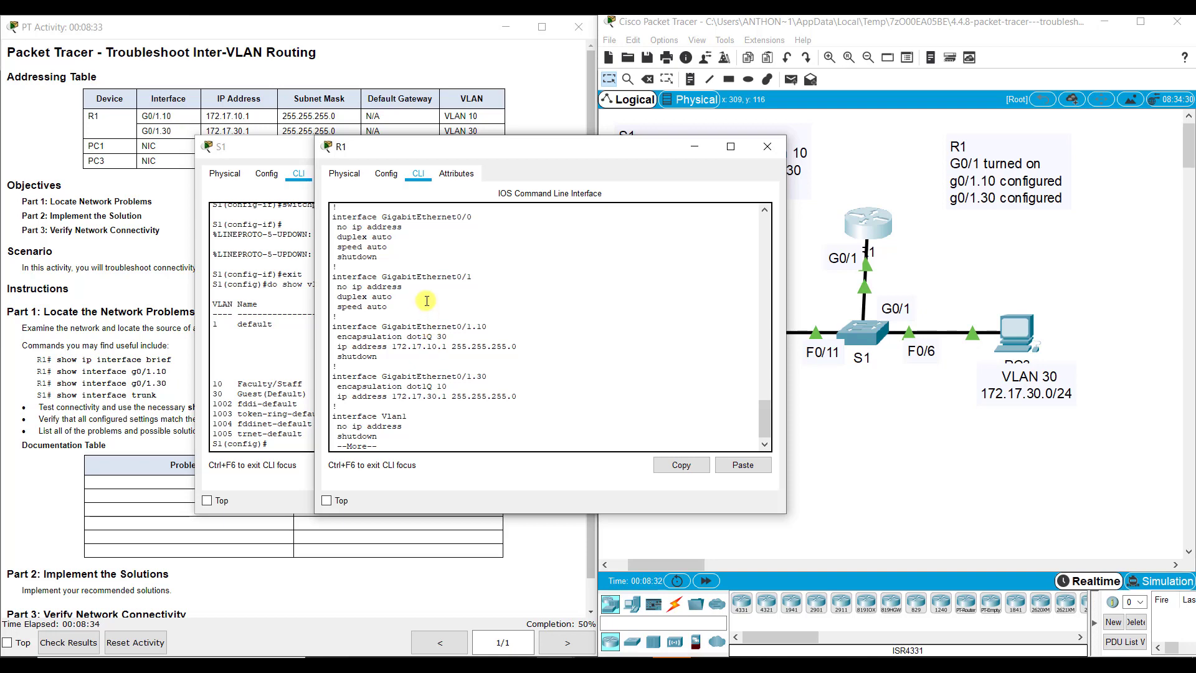
Highlight R1's G0/1 sections: G0/1.10 (172.17.10.1) tagged dot1Q 30, G0/1.30 tagged dot1Q 10
drag(402, 304, 334, 280)
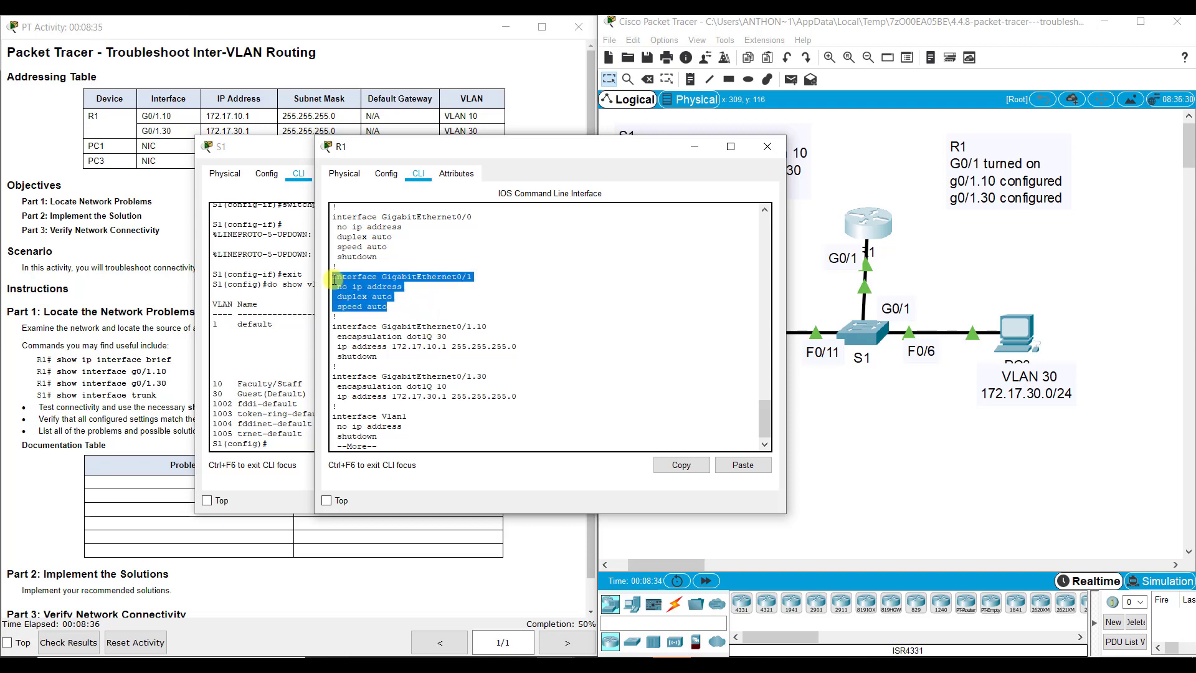
drag(408, 287, 340, 285)
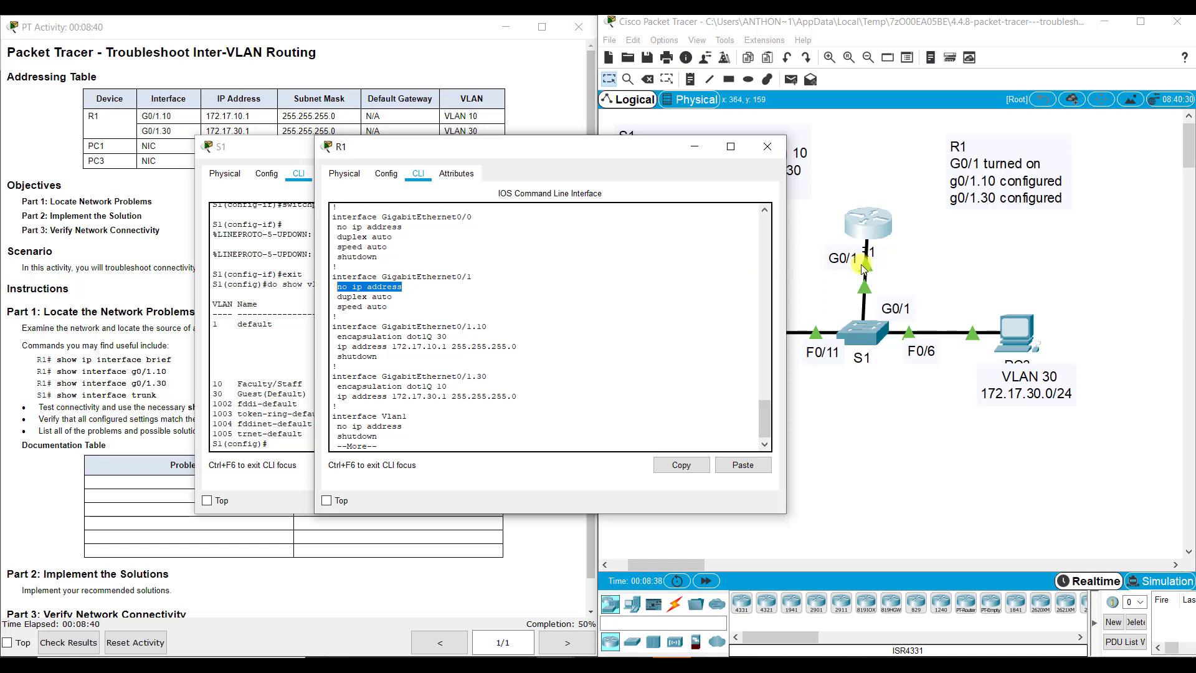
click(402, 287)
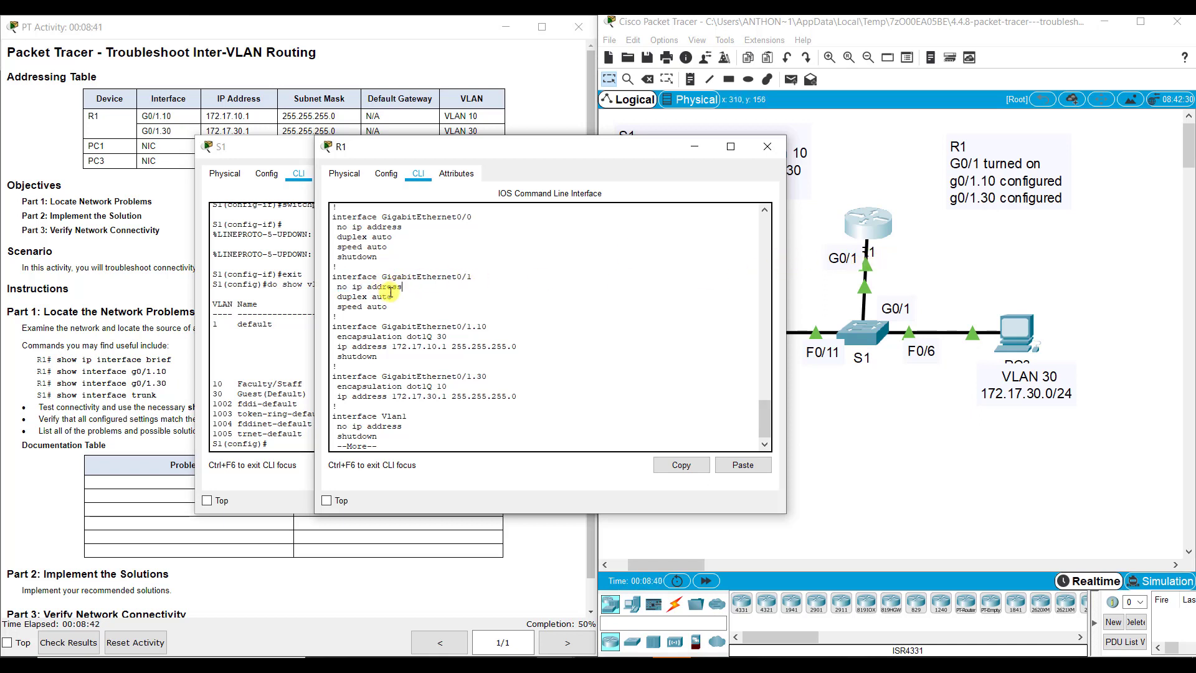
scroll(394, 291, down, 1)
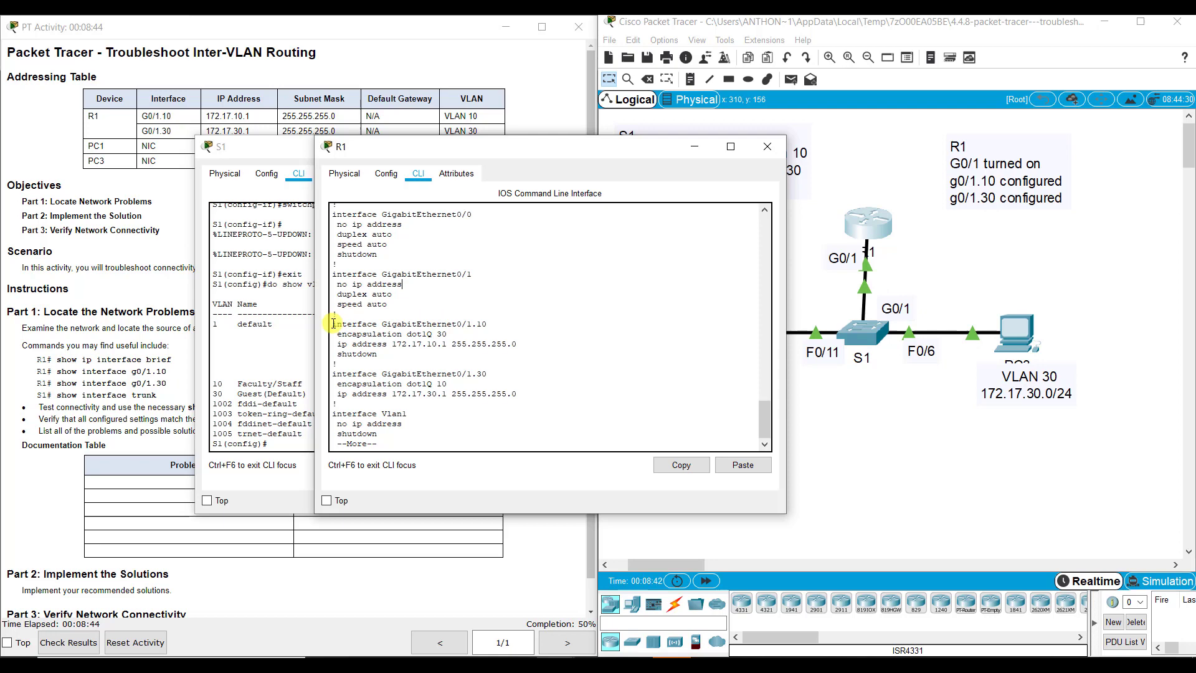
drag(333, 323, 476, 323)
click(495, 322)
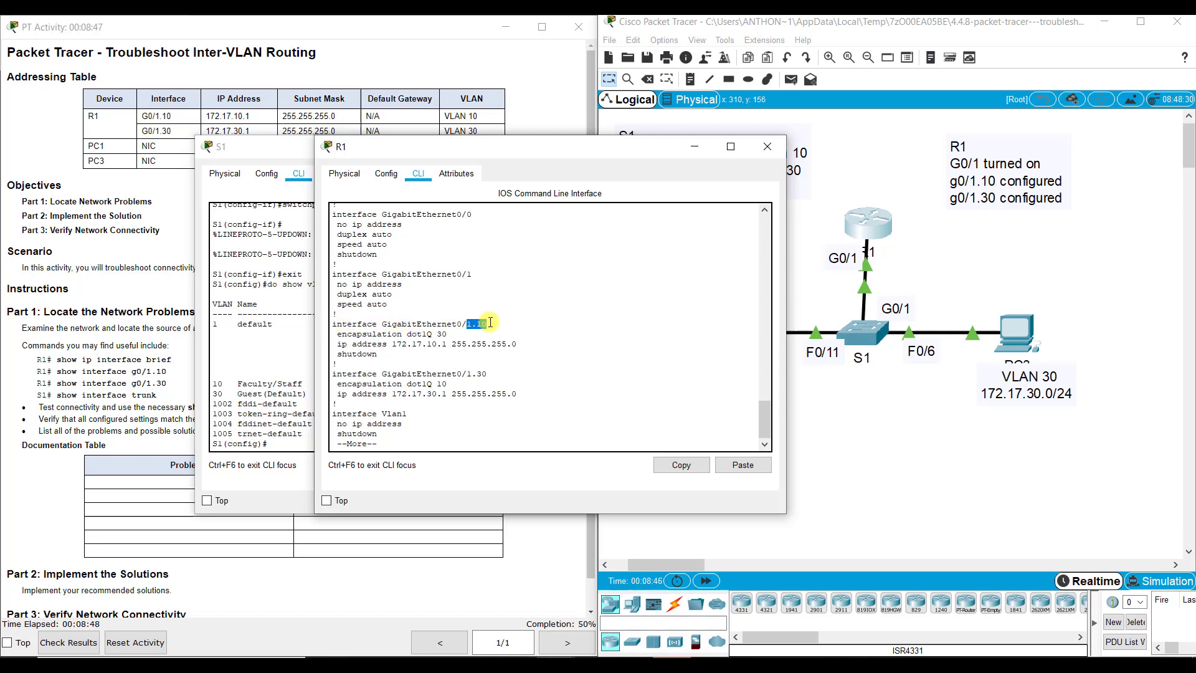
click(490, 322)
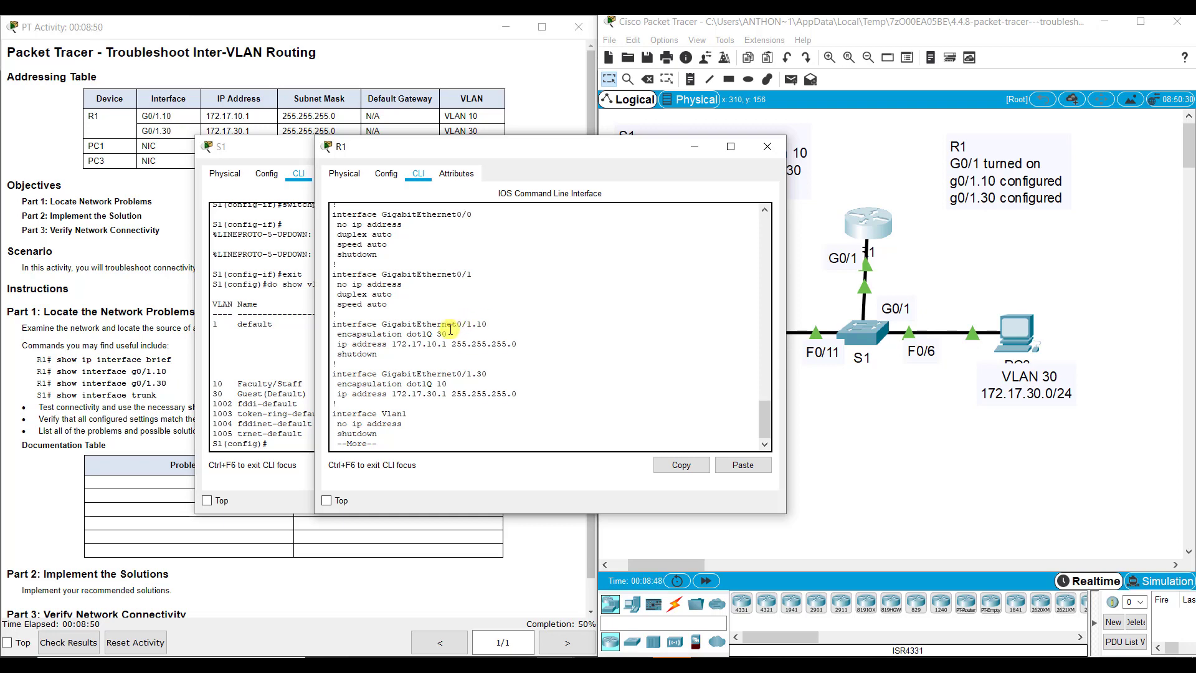
drag(453, 334, 339, 334)
drag(486, 324, 472, 323)
click(455, 340)
drag(451, 342, 392, 343)
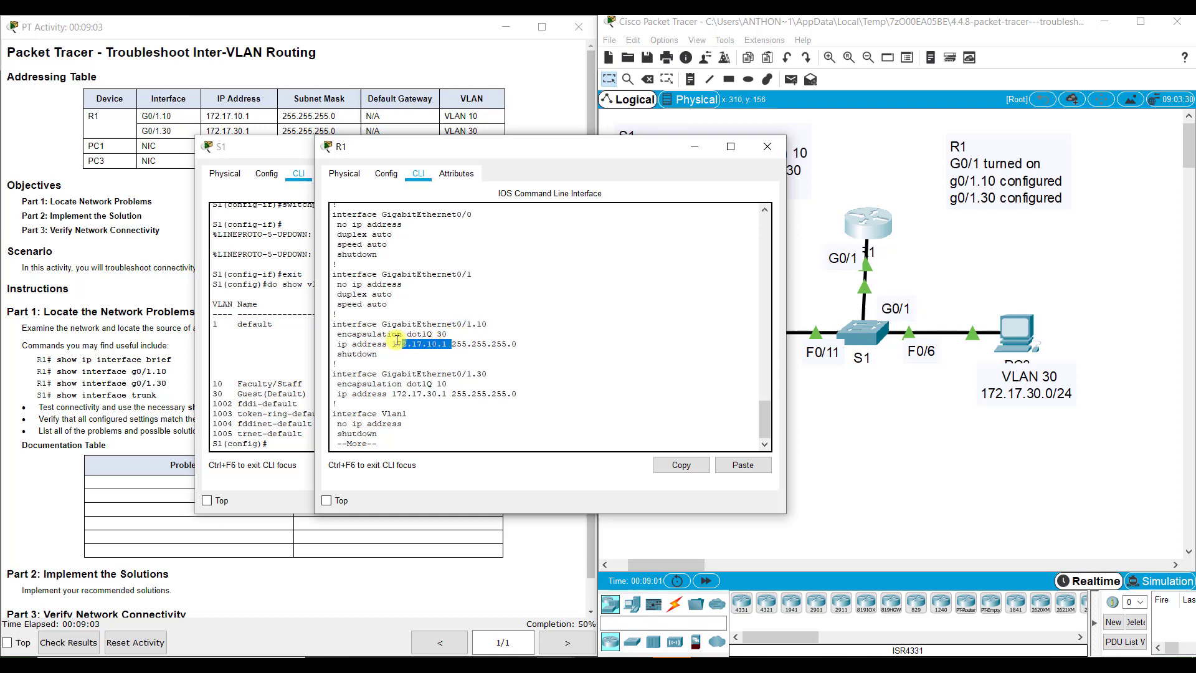
click(436, 343)
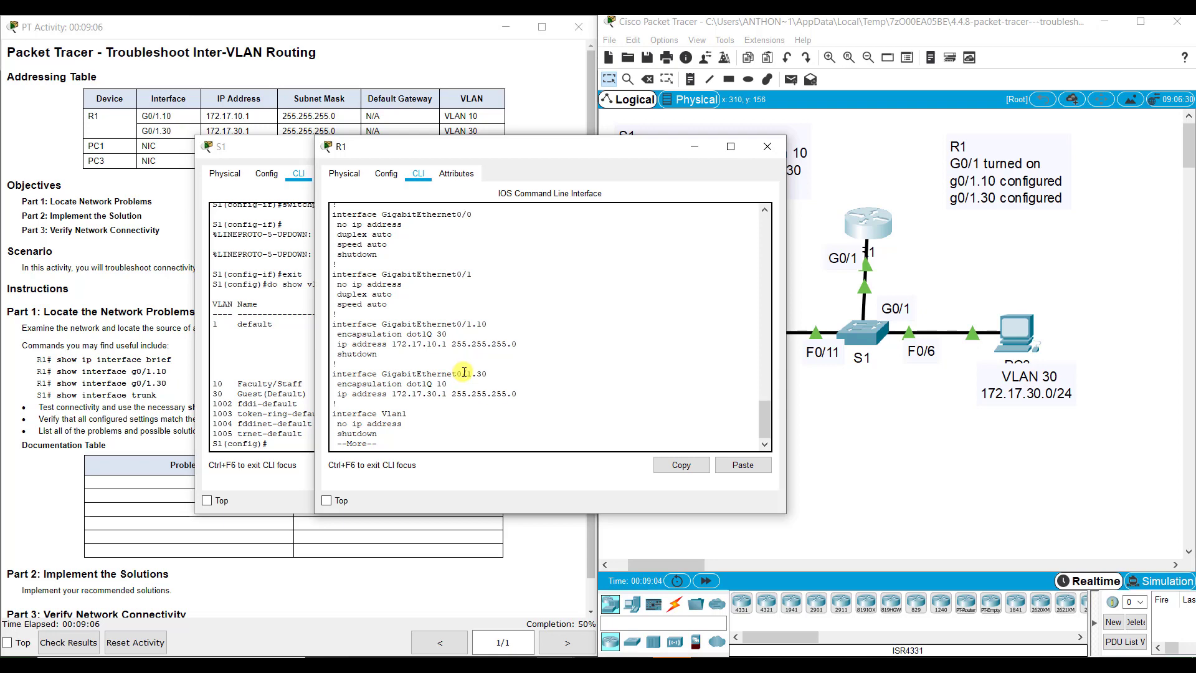
drag(465, 371, 491, 371)
click(438, 383)
double_click(437, 383)
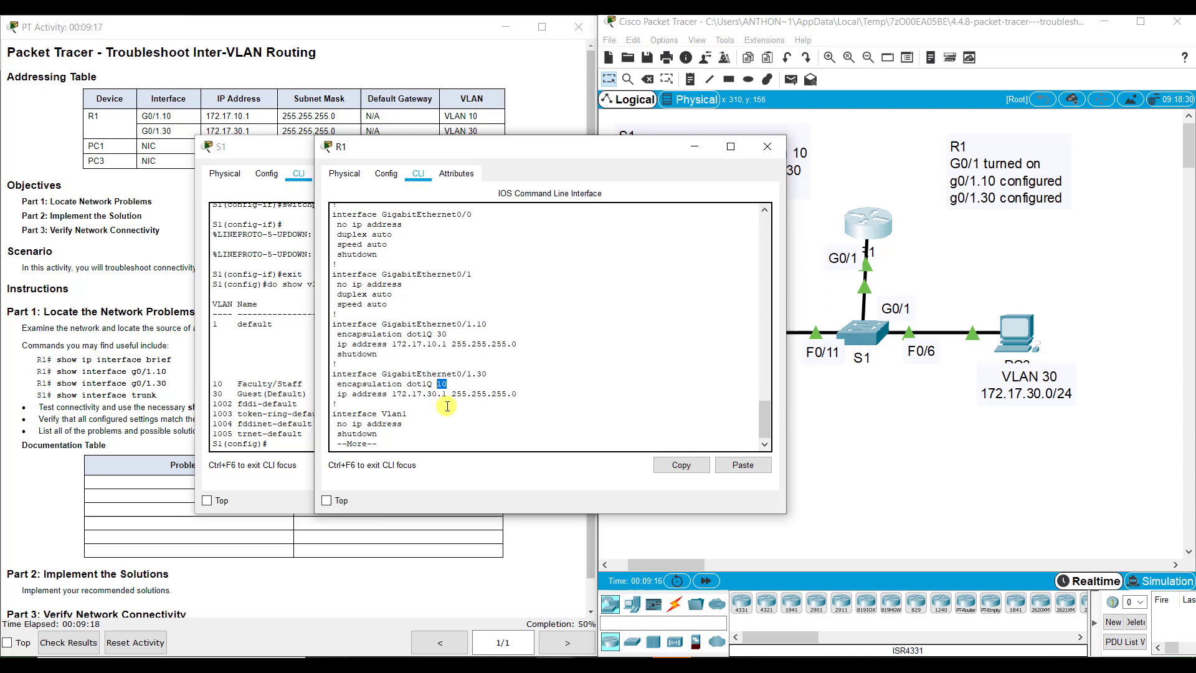
Remove the dot1Q encapsulation from R1 subinterface G0/1.10 with 'no encap'
key(space)
text(config t)
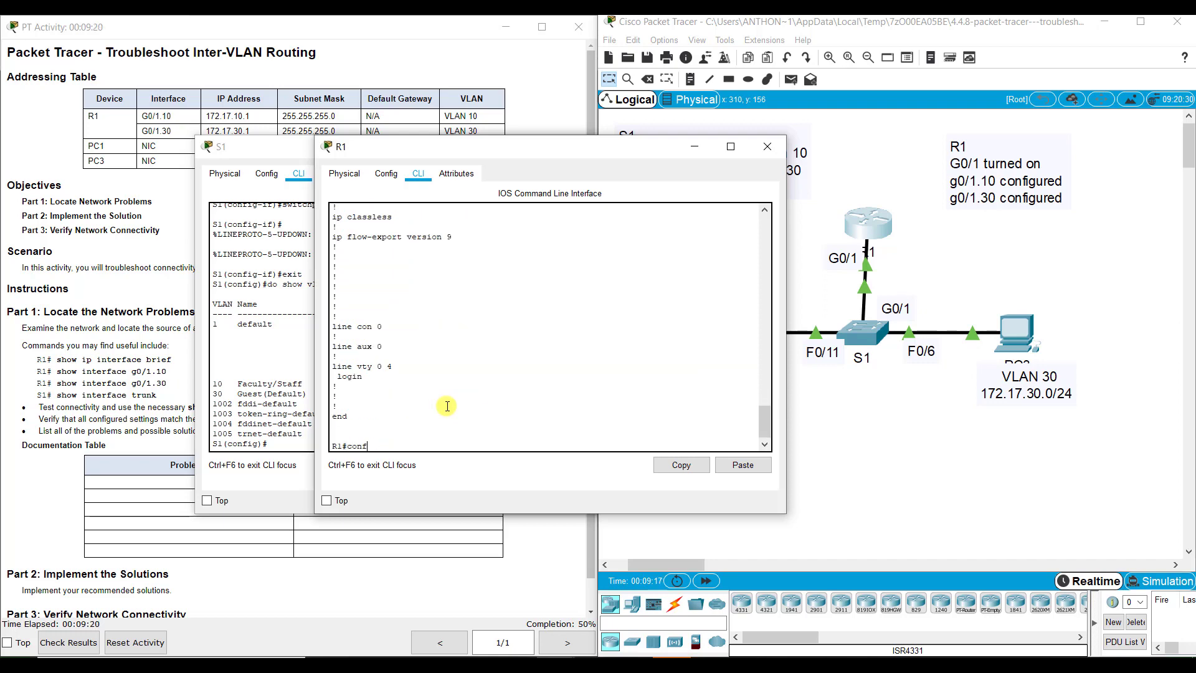
key(Return)
text(int g0)
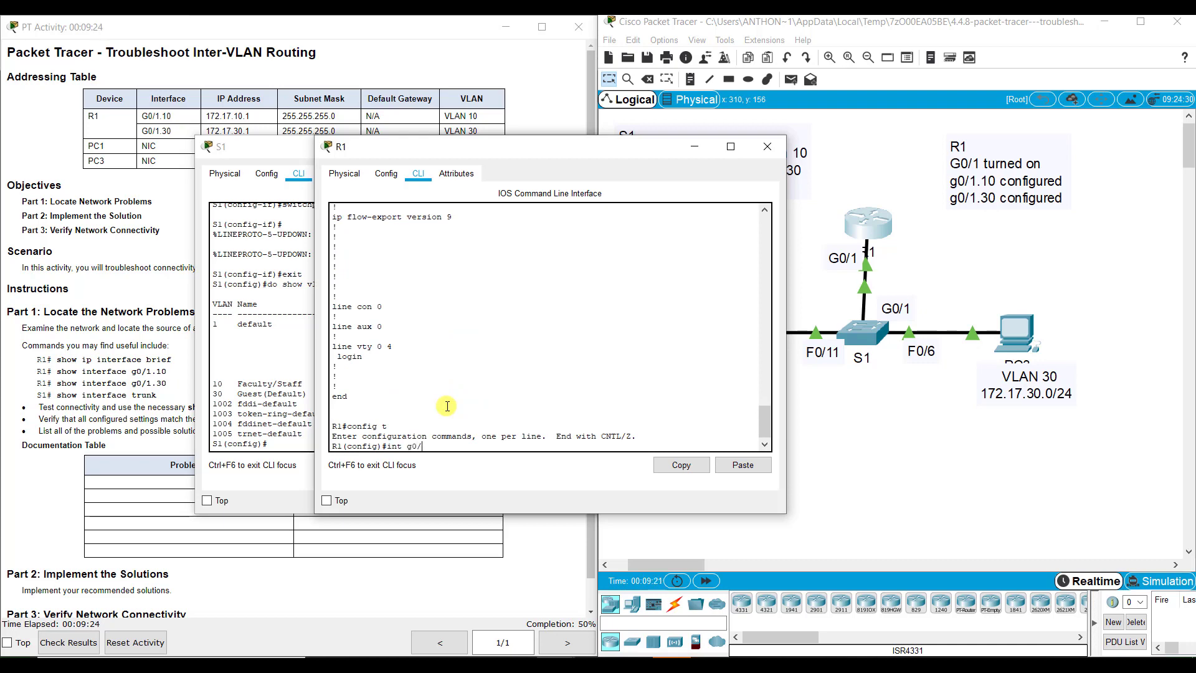
text(/1.10)
key(Return)
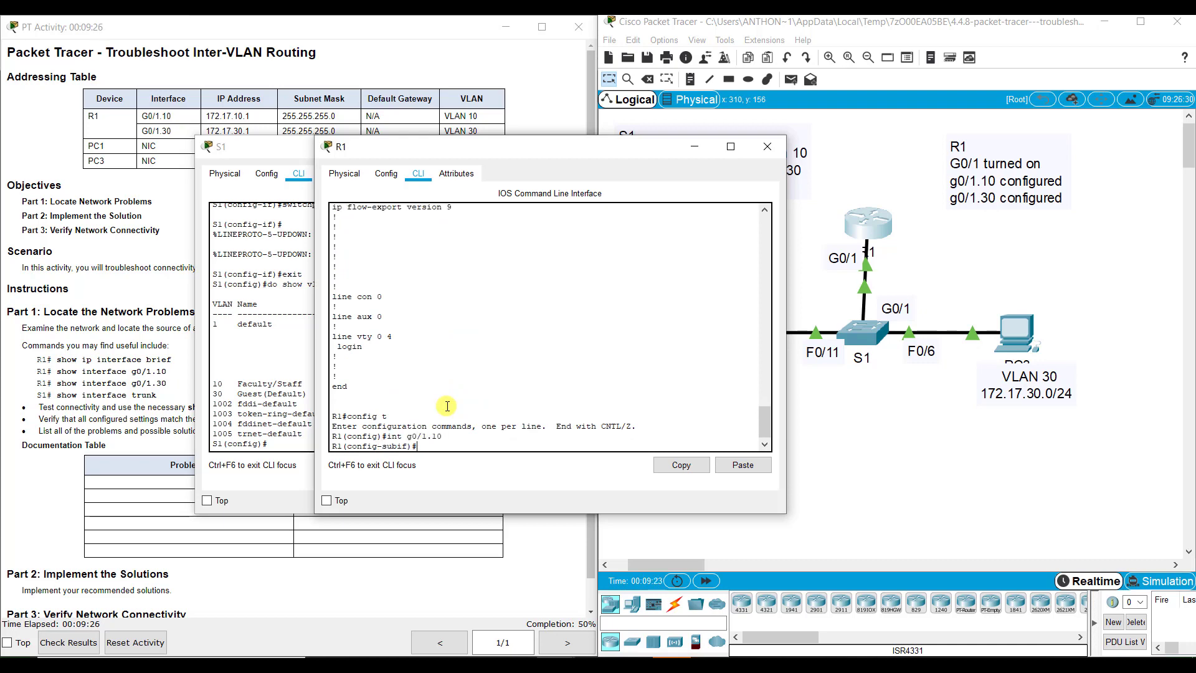
text(no encap dot1q)
key(Return)
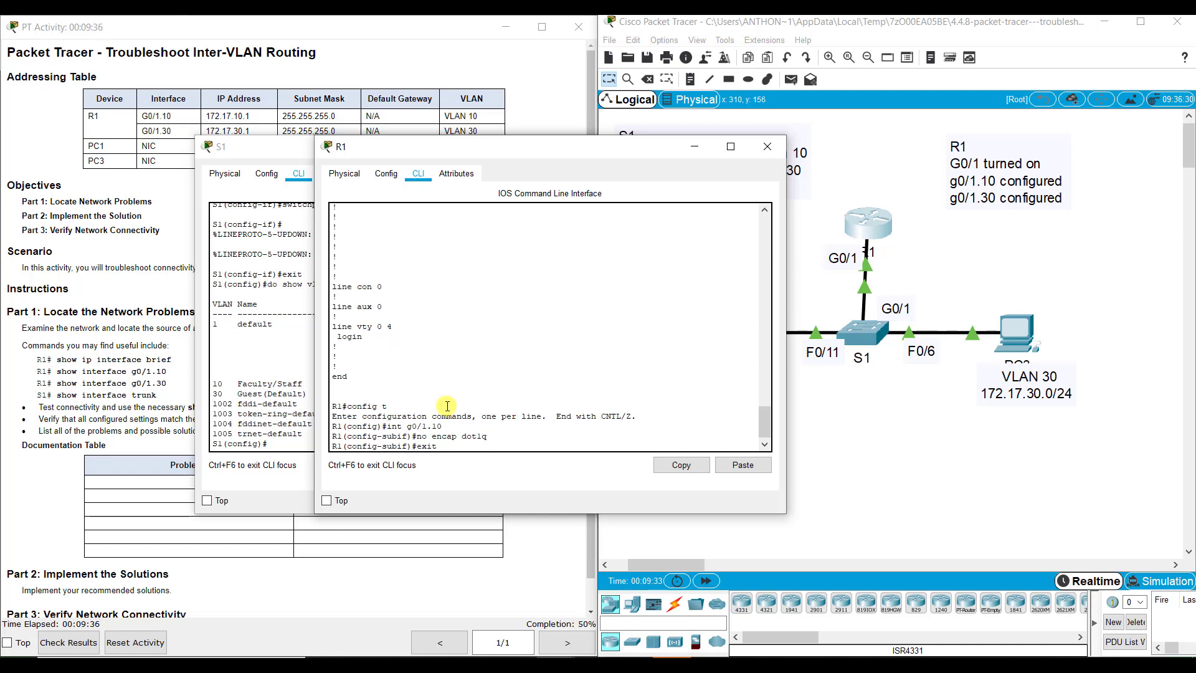
key(Return)
Remove the dot1Q encapsulation from R1 subinterface G0/1.30 and exit
text(int g0/1.30)
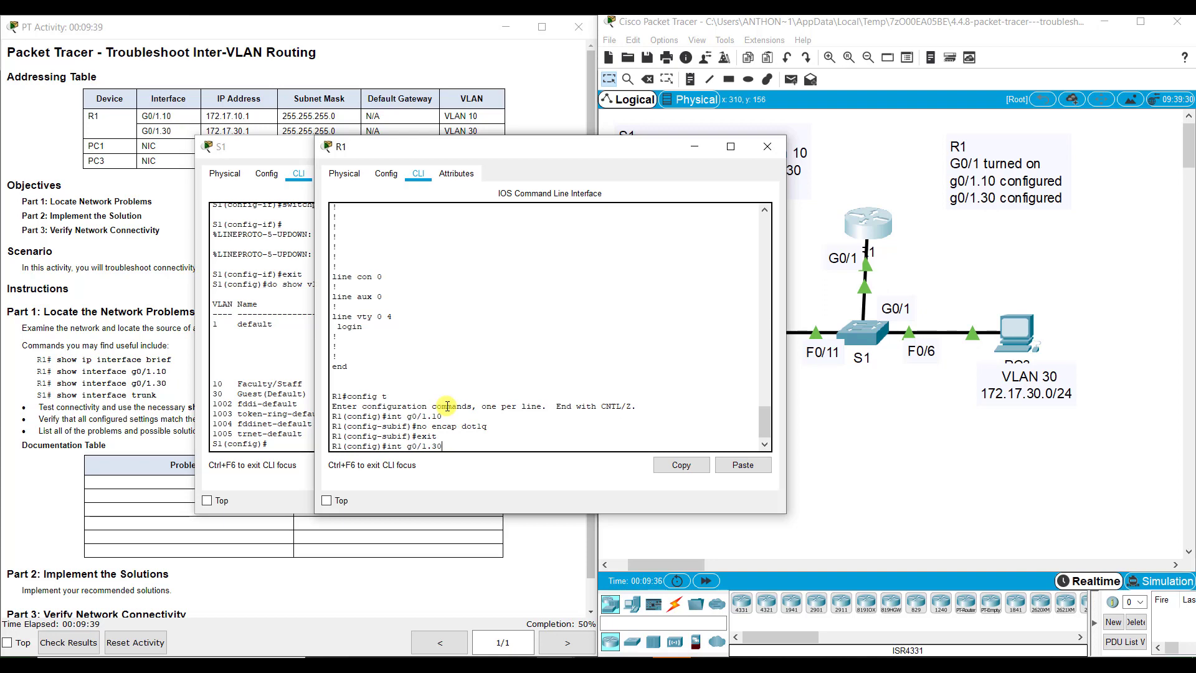
key(Return)
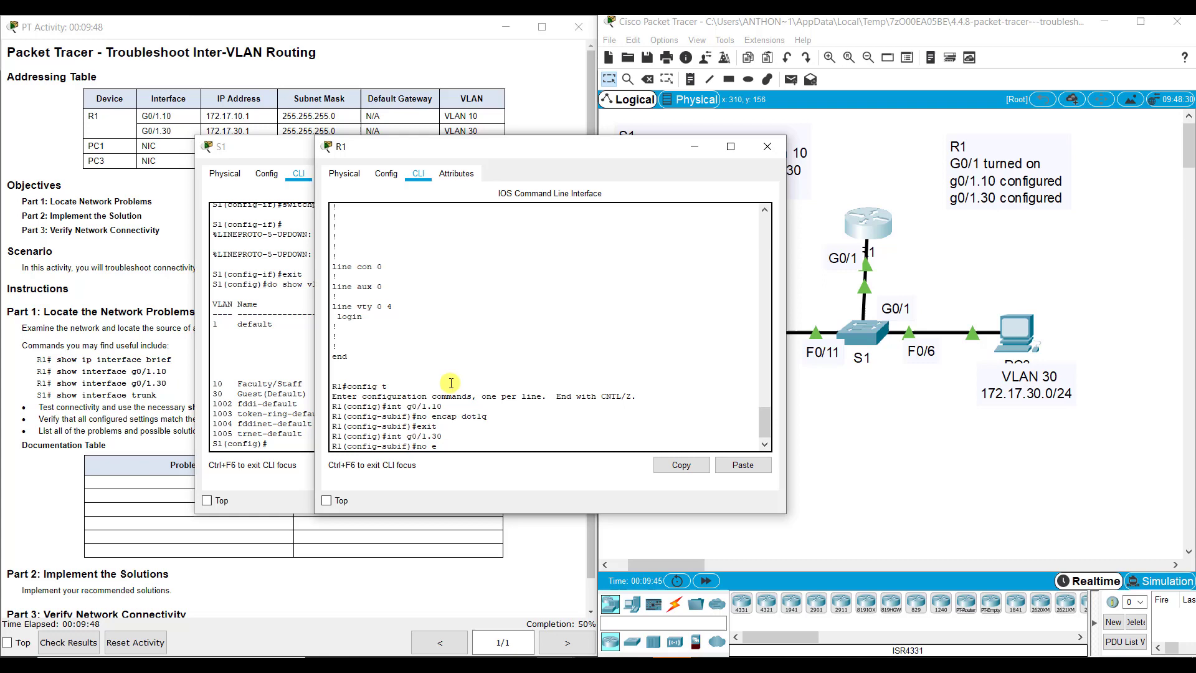
text(ncap dot1q)
key(Return)
text(exit)
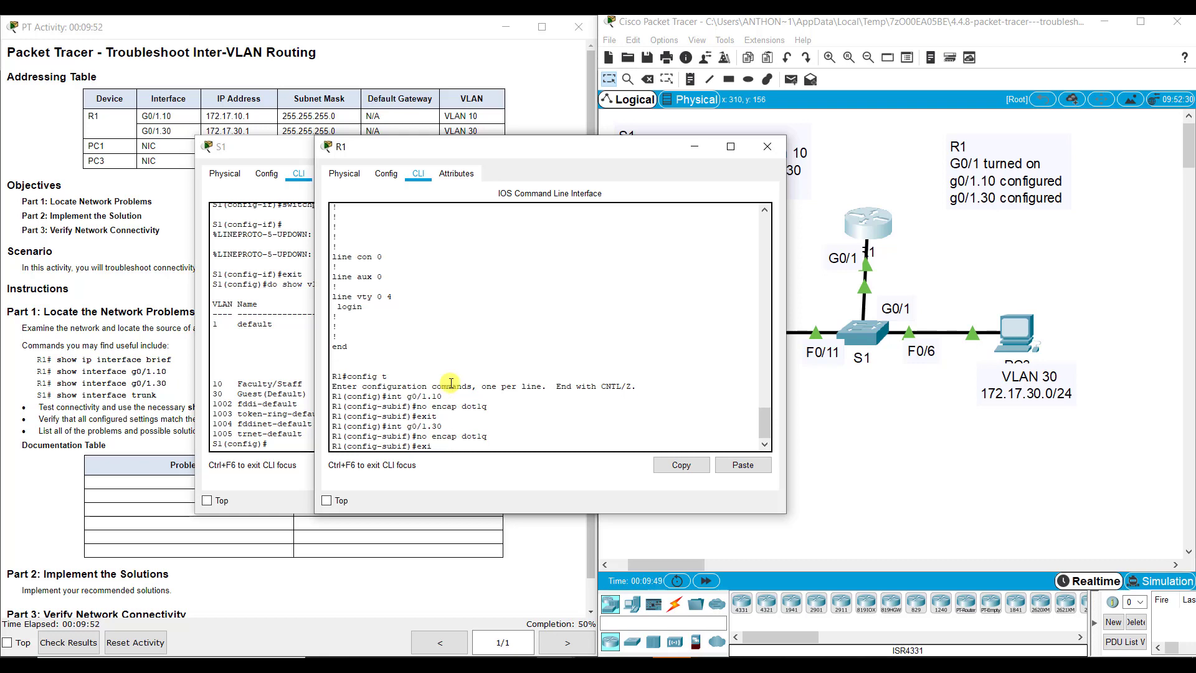
key(Return)
Re-apply dot1Q encapsulation for VLAN 10 on R1's subinterface G0/1.10
text(int)
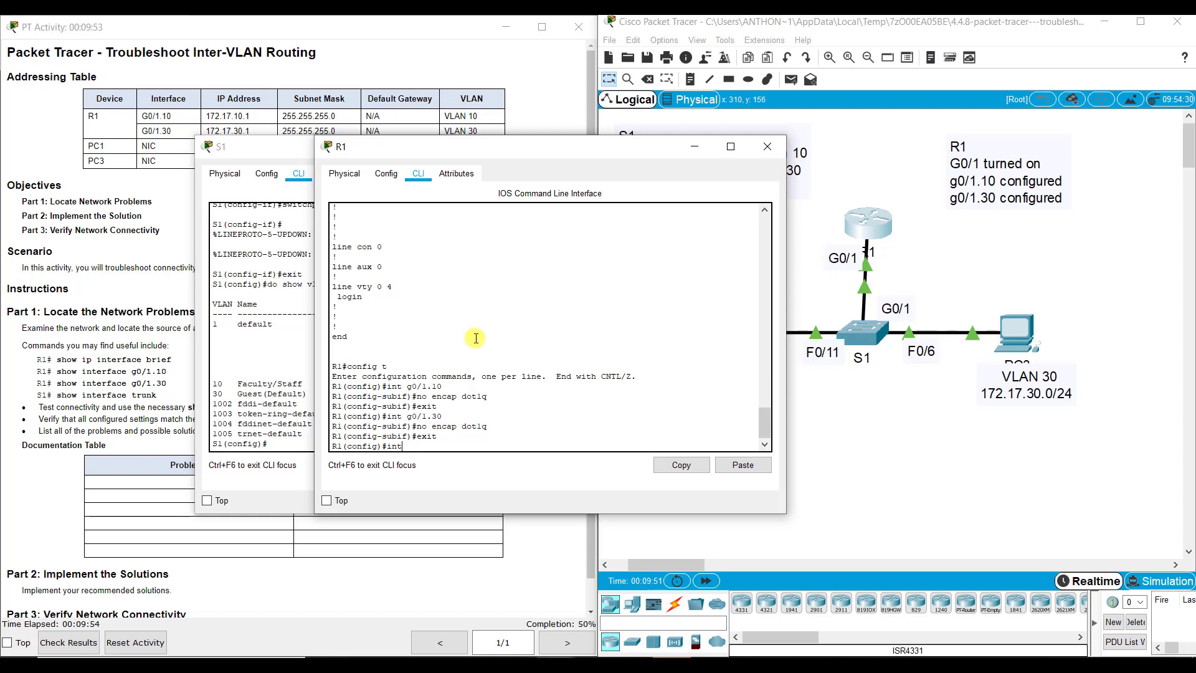
text( g0/1.10)
key(Return)
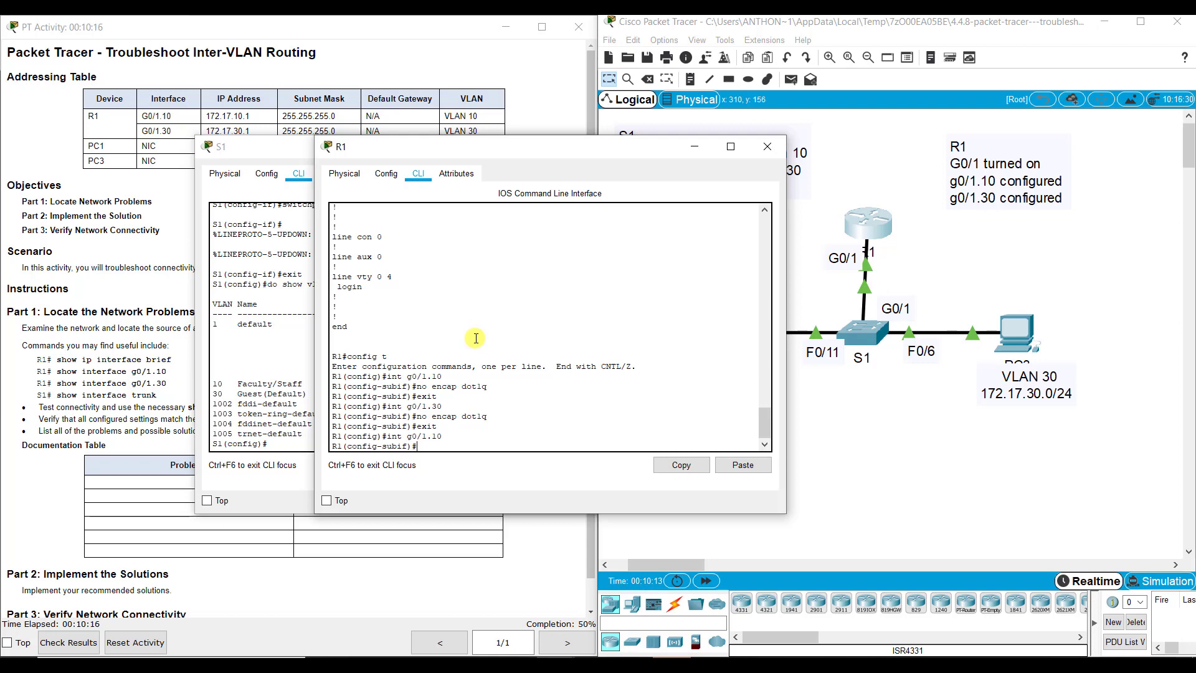
text(ncap dot1q 10)
key(Return)
text(e)
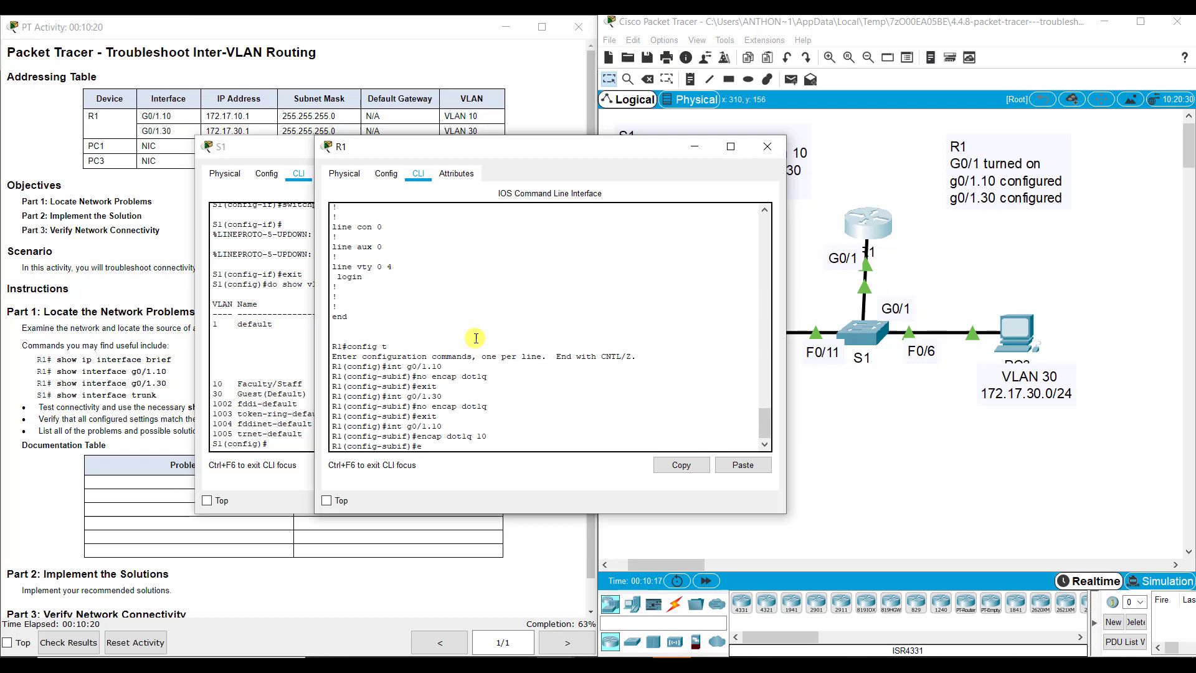
text(xit)
key(Return)
Set subinterface G0/1.30's encapsulation to dot1Q VLAN 30
text(int )
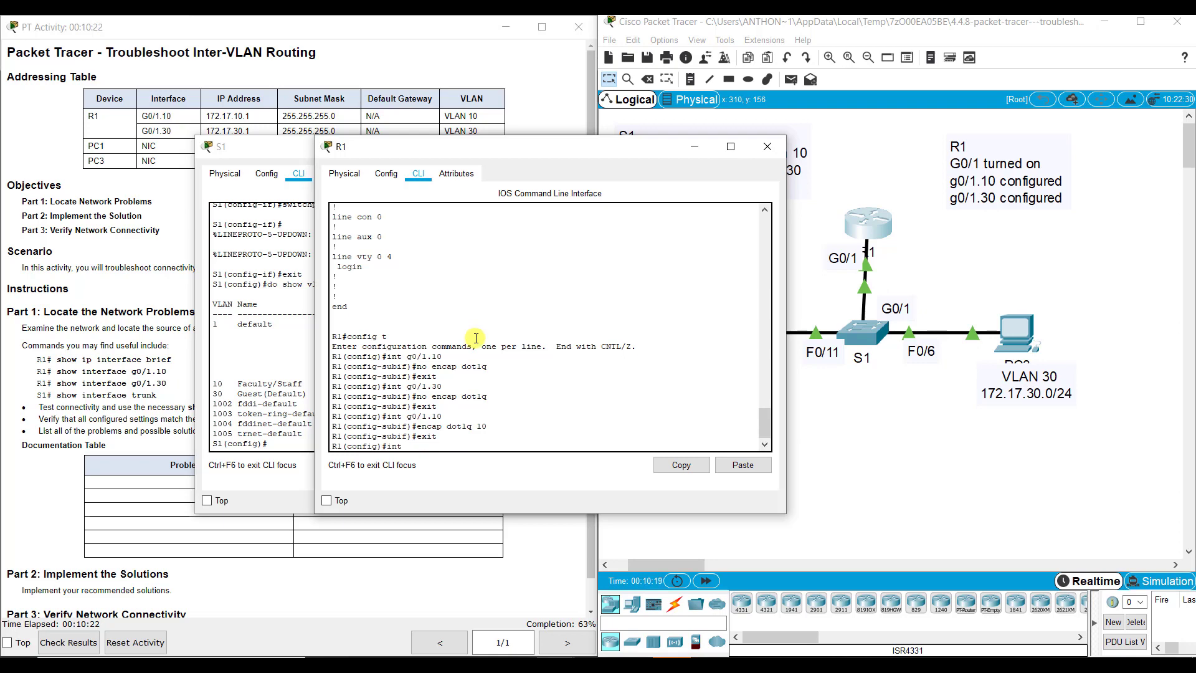
text(g0/1.30)
key(Return)
text(encap do)
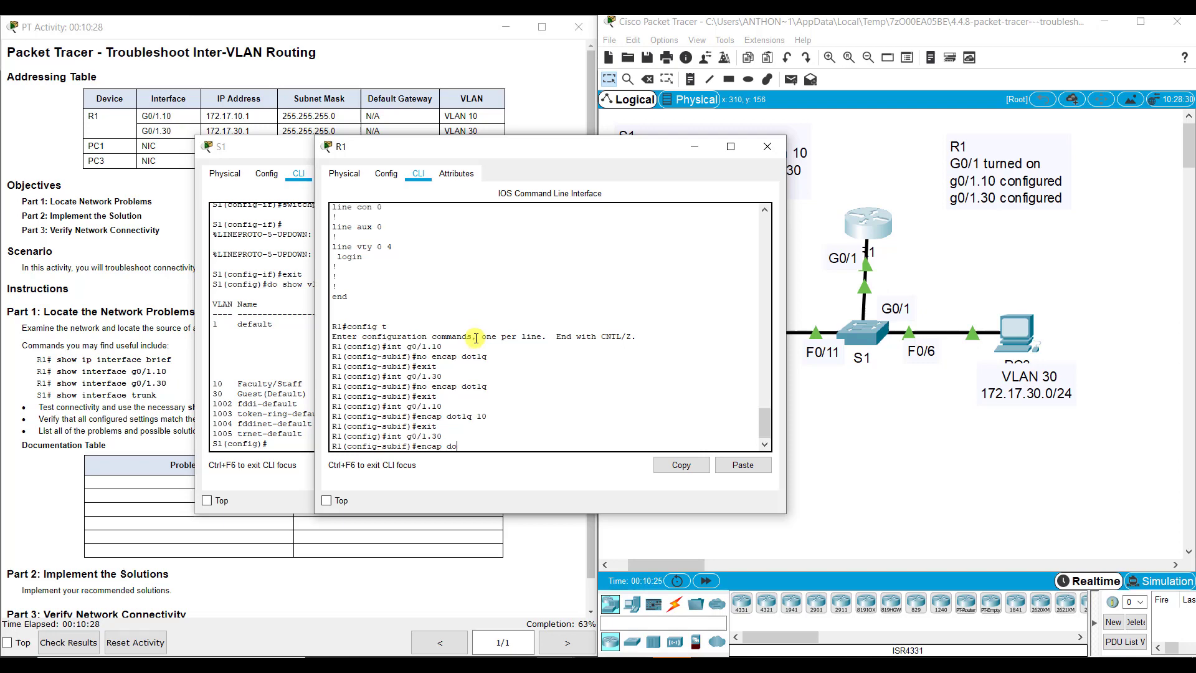
text(t1q 30)
key(Return)
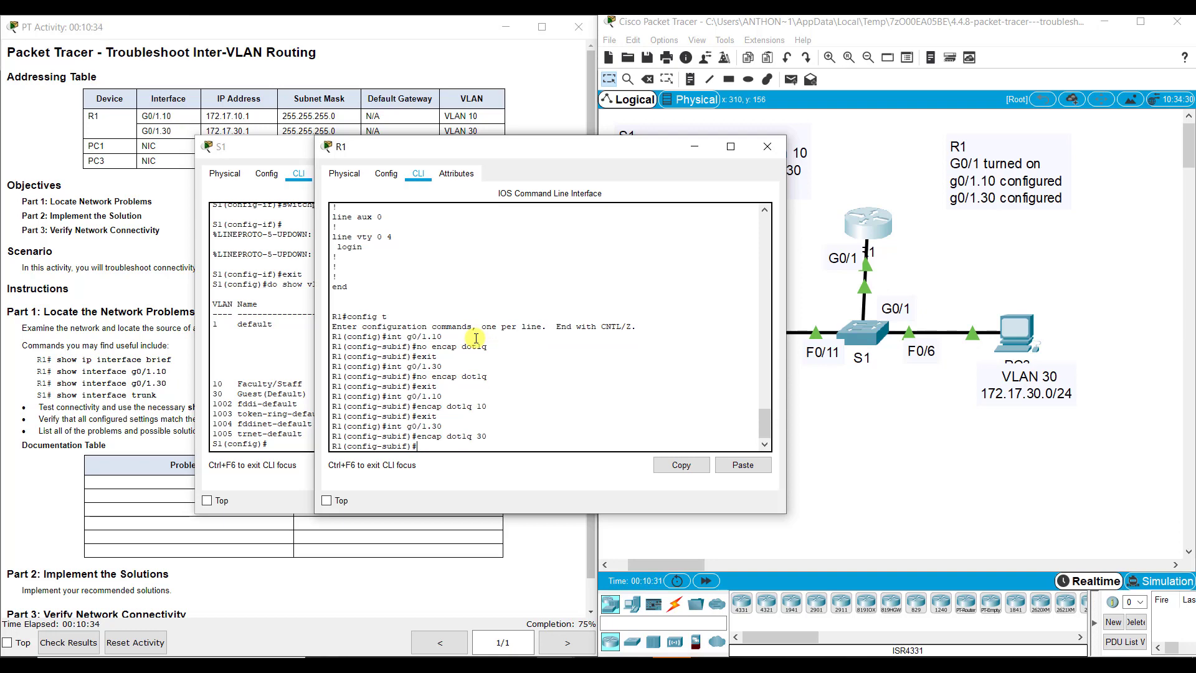
Review R1's running configuration with 'do show run', noting G0/1.10 has no IP address
text(exit)
key(Return)
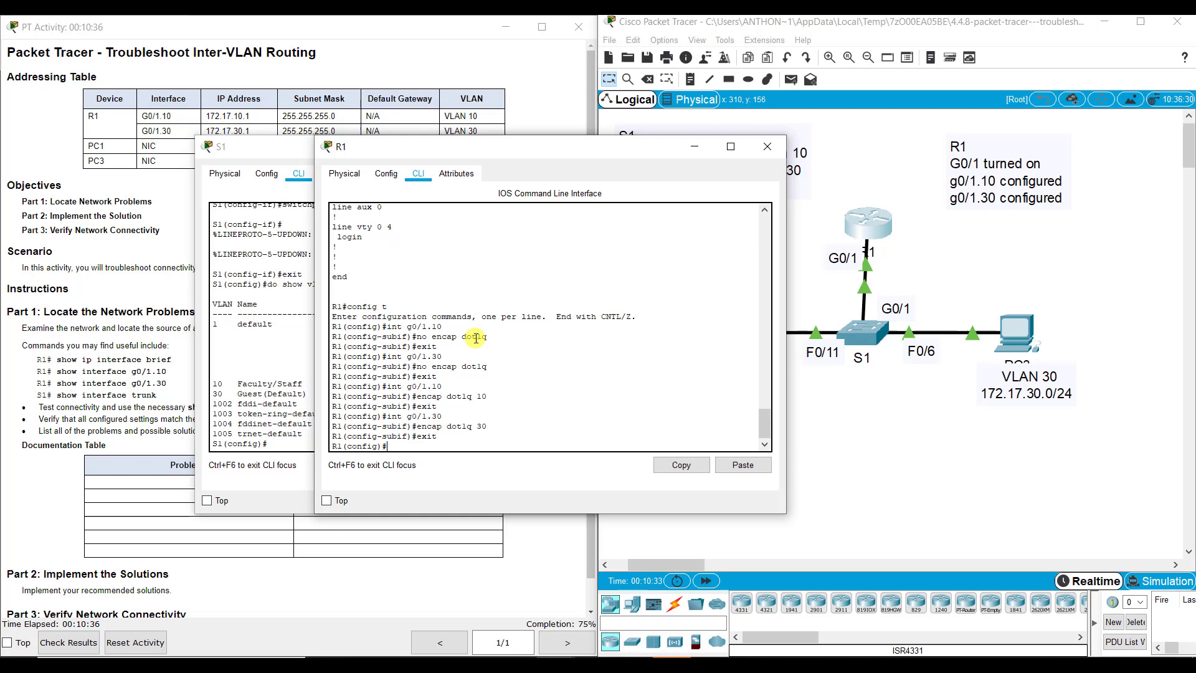
text(do show run)
key(Return)
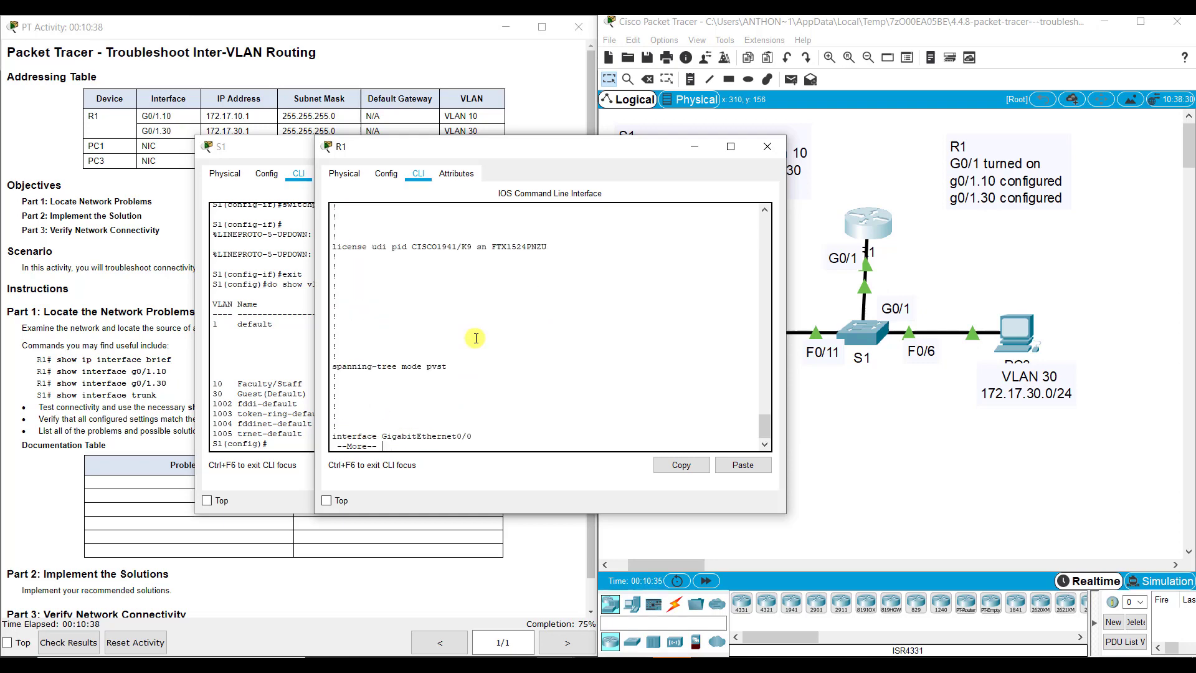
key(space)
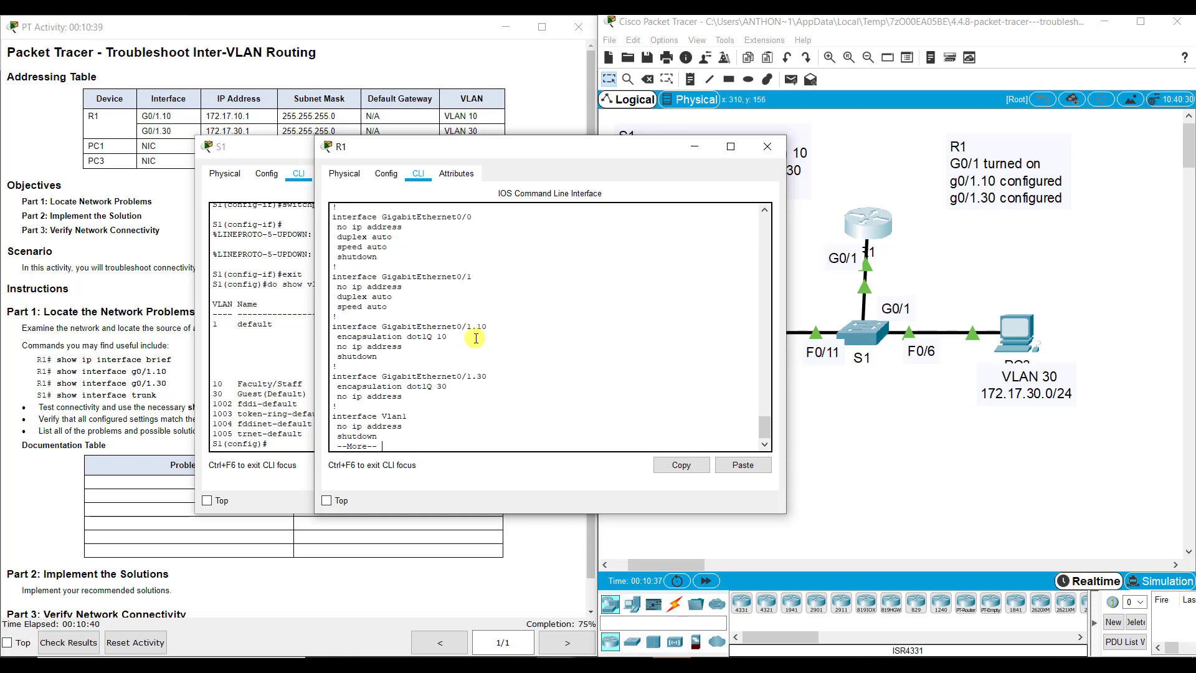
drag(445, 347, 331, 346)
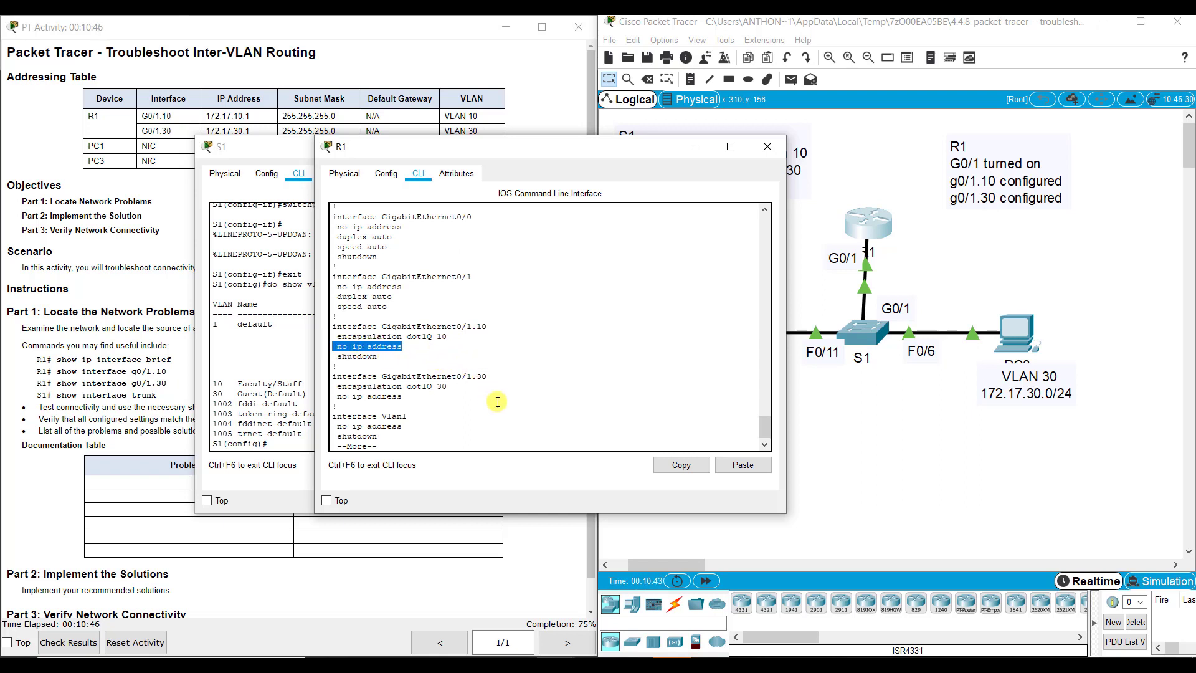
key(space)
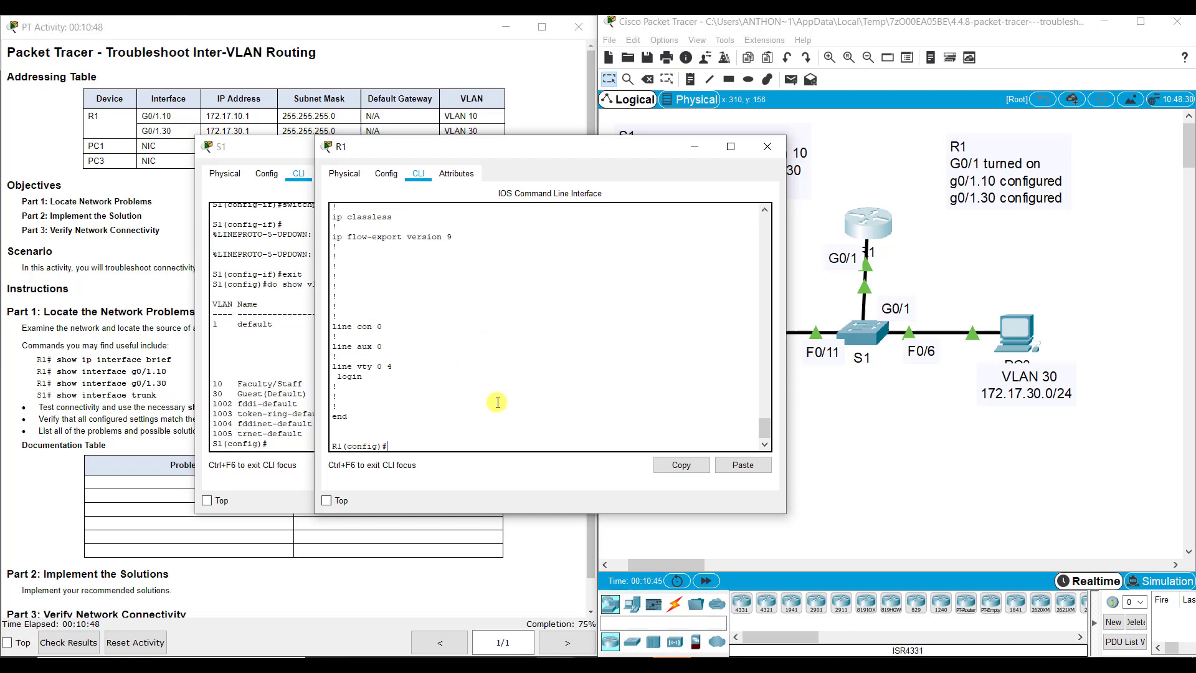
Assign 172.17.10.1 255.255.255.0 to subinterface G0/1.10
text(int g0/1.10)
key(Return)
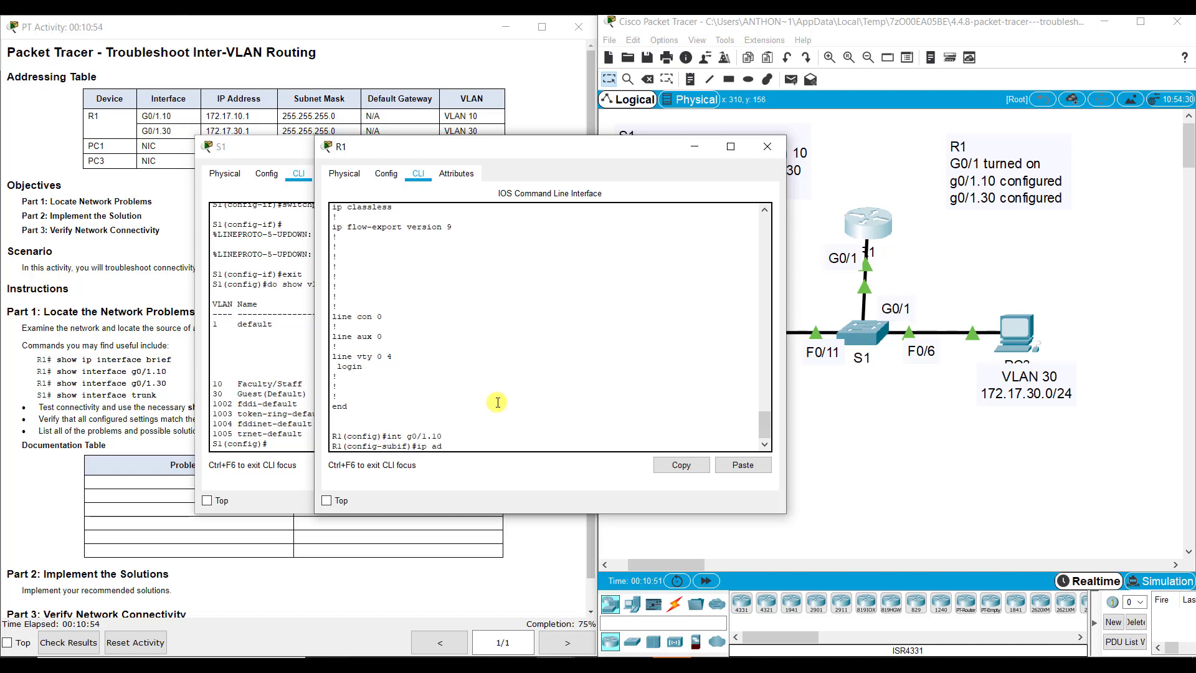
text(ip add 172.17.10.1 255.255.255.0)
key(Return)
text(exit)
key(Return)
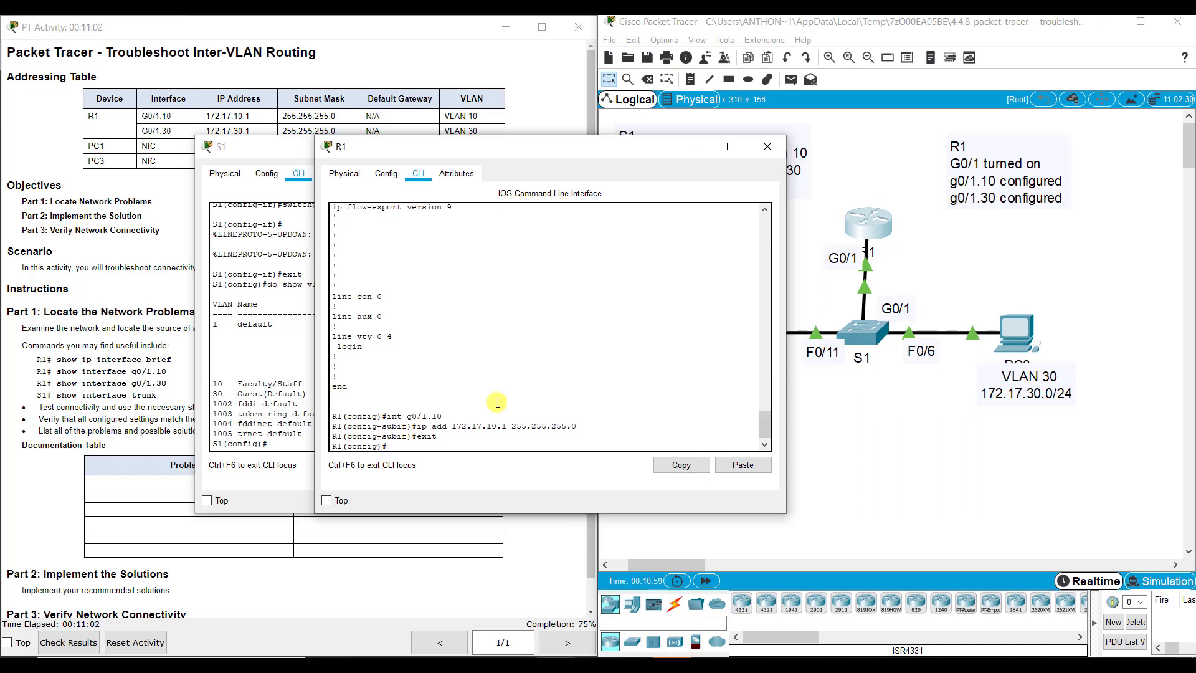
Assign 172.17.30.1 with a /24 mask to subinterface G0/1.30
text(int g0/1.30)
key(Return)
text(ip add 1)
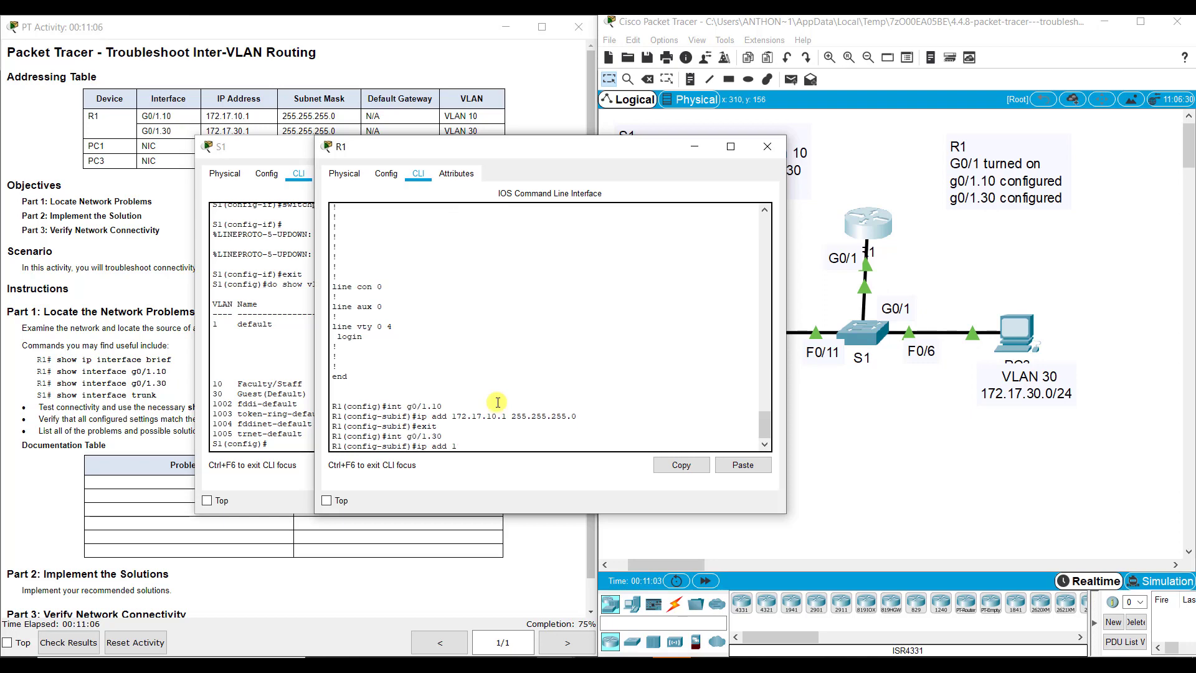
text(72.17.30.1 255.255.255.255.0)
key(Return)
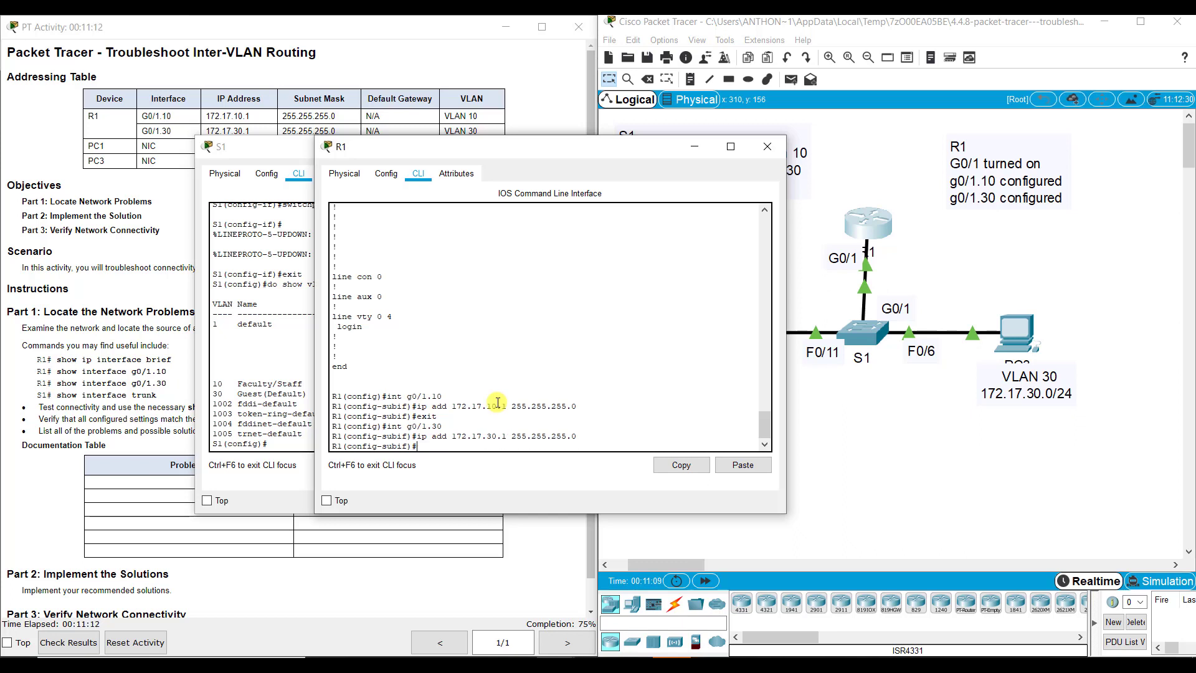
text(exit)
key(Return)
text(s)
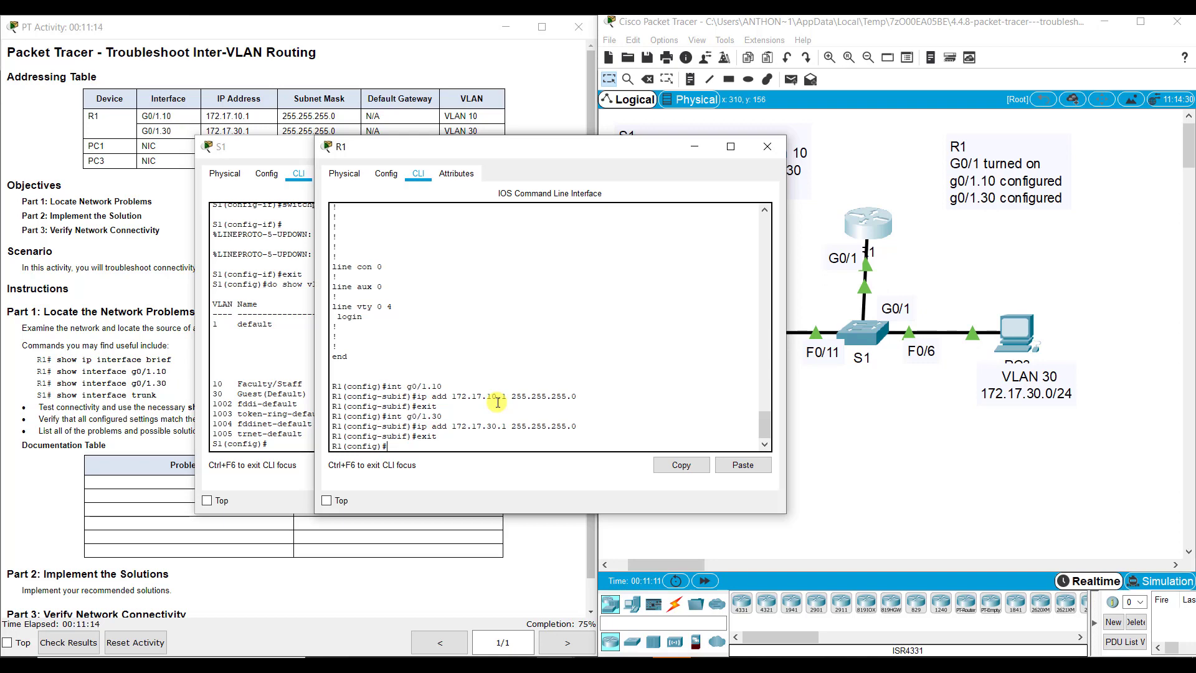
text(do show run)
key(Return)
key(space)
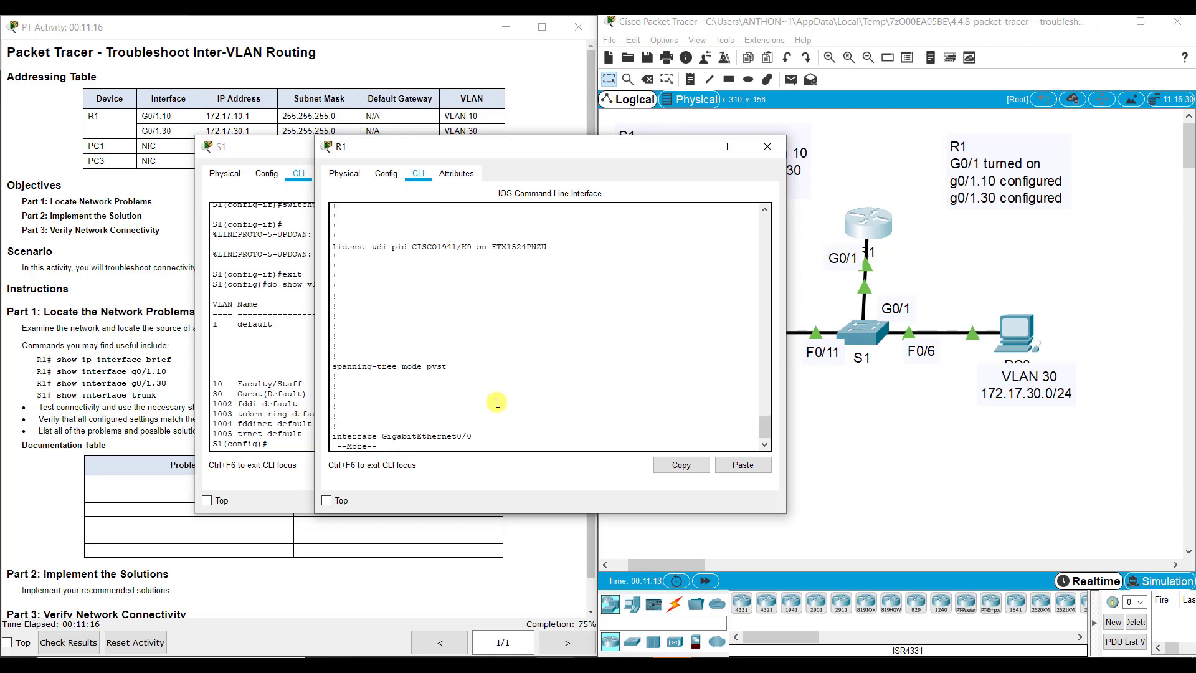
key(space)
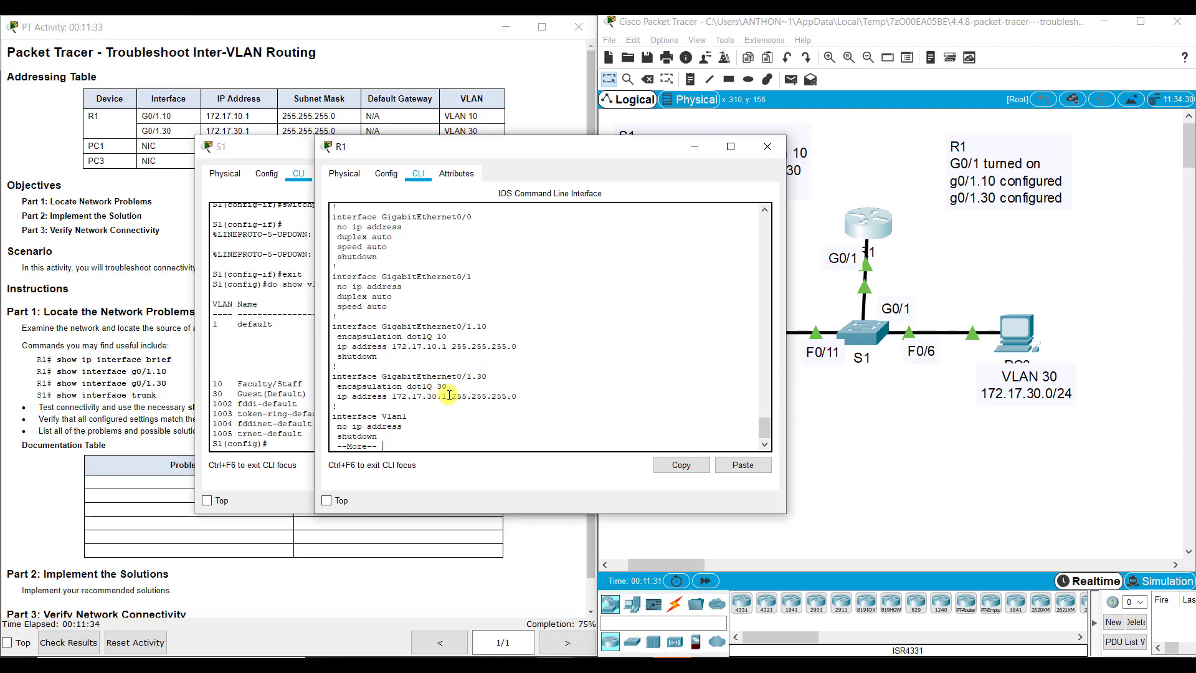
key(space)
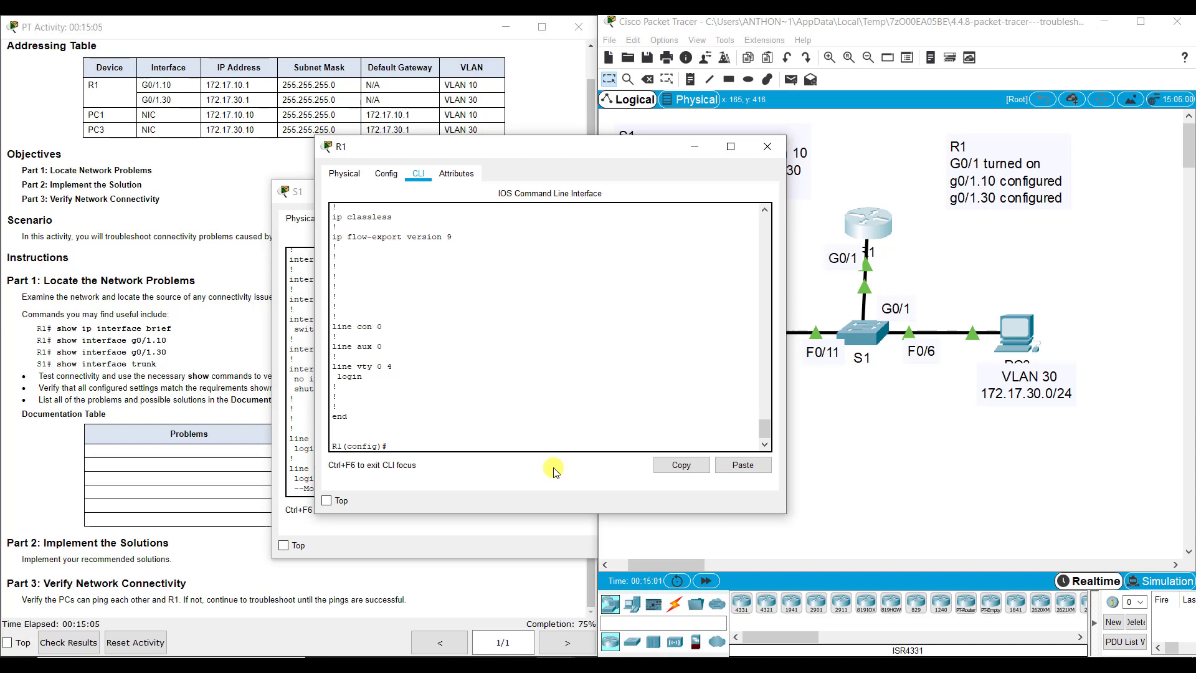
Enable R1's interface G0/1 with 'no shut'
text(int g0/1)
key(Return)
text(no shut)
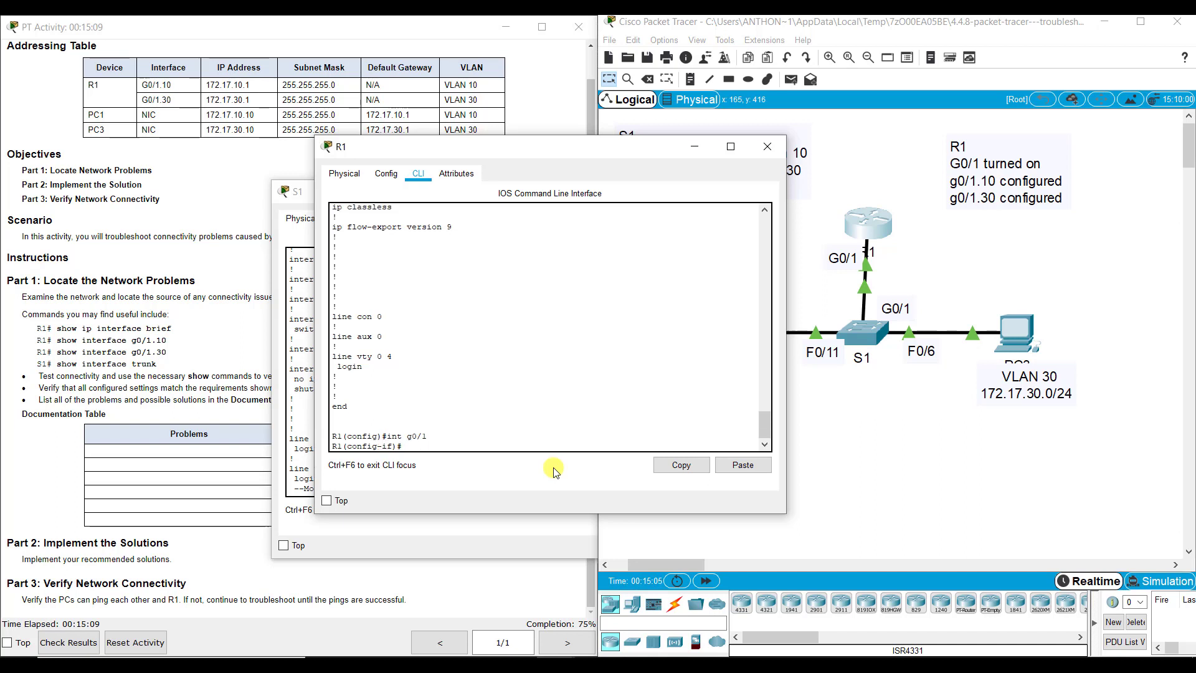
key(Return)
text(exit)
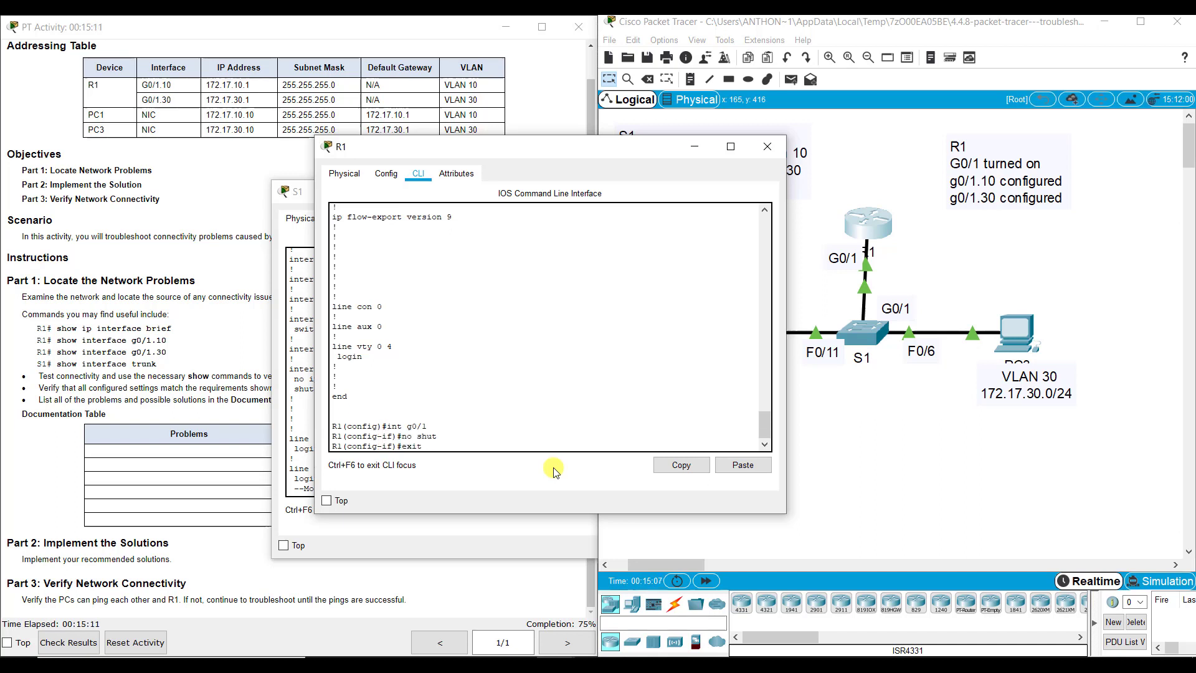
key(Return)
Remove the mistakenly created subinterface G0/1.19
text(int g0)
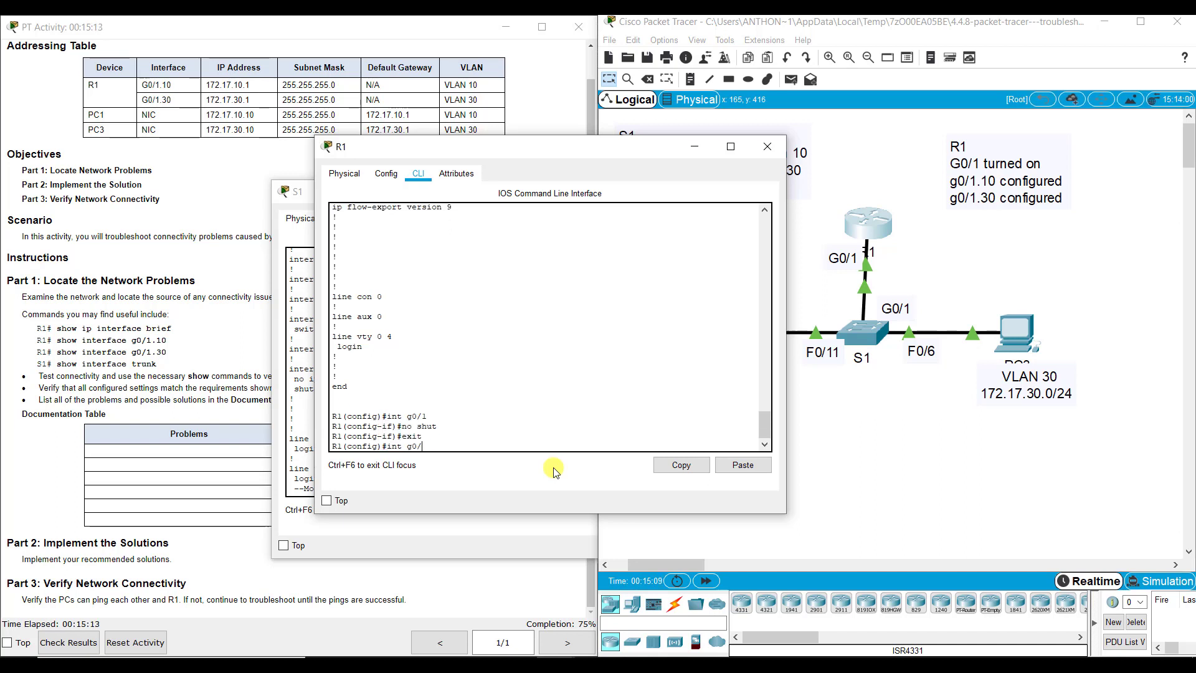
text(/1.19)
key(Return)
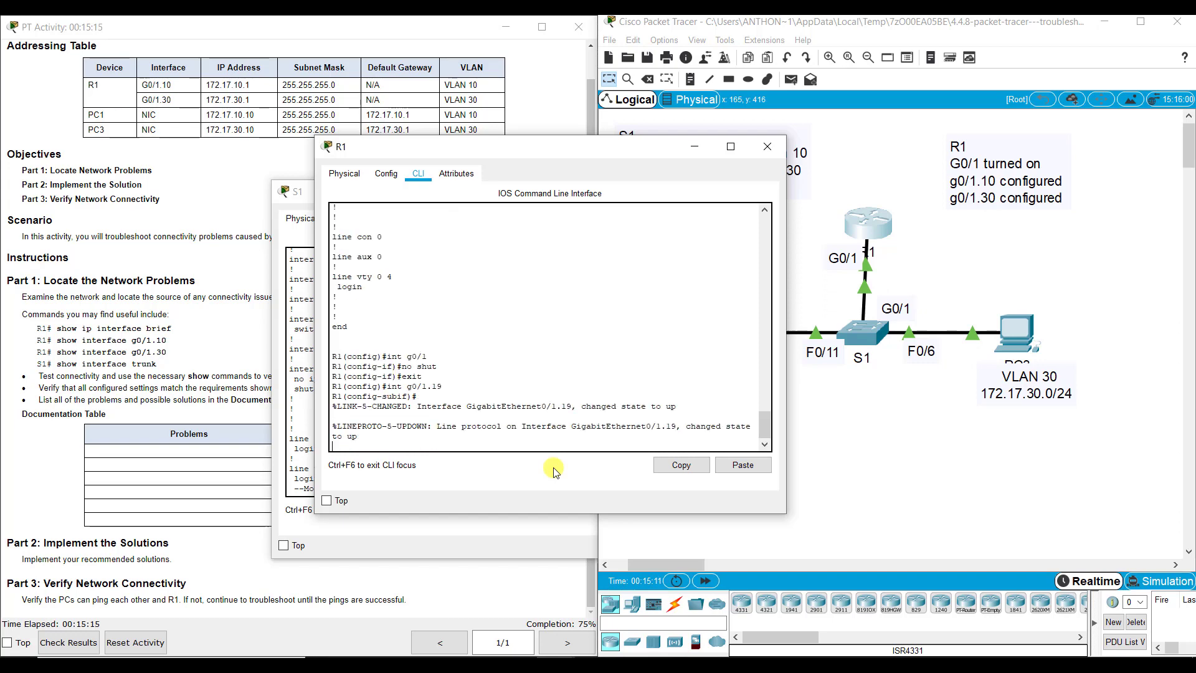
text(exit)
key(Return)
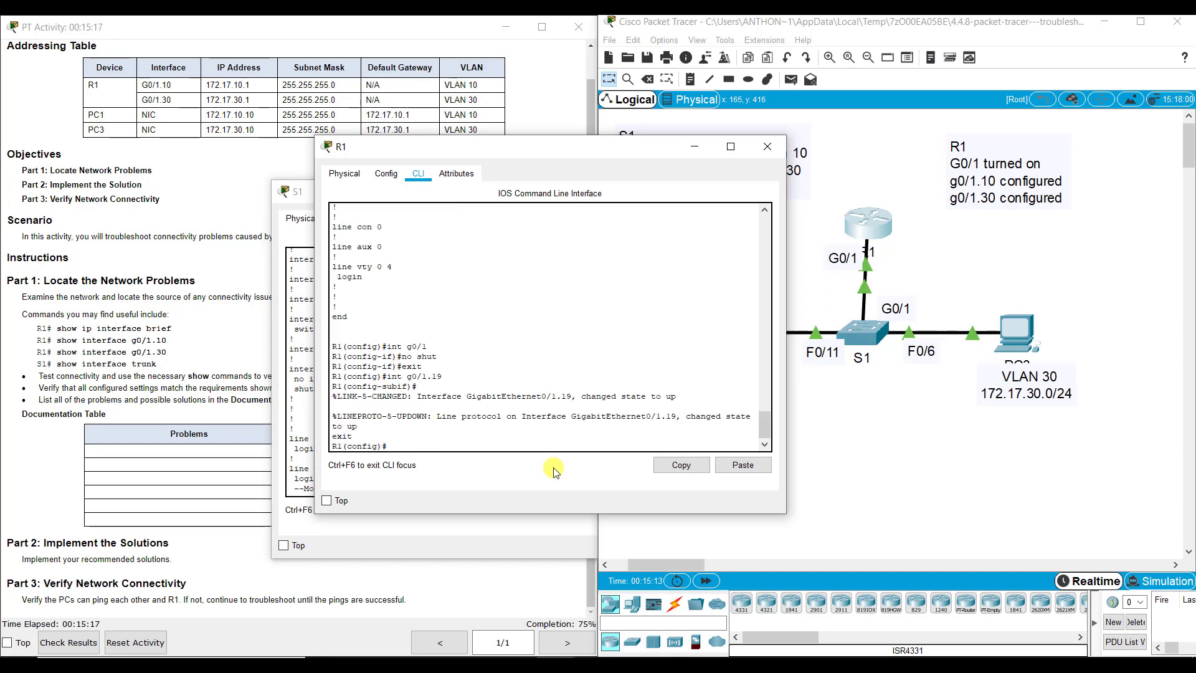
text(no int g0/1.19)
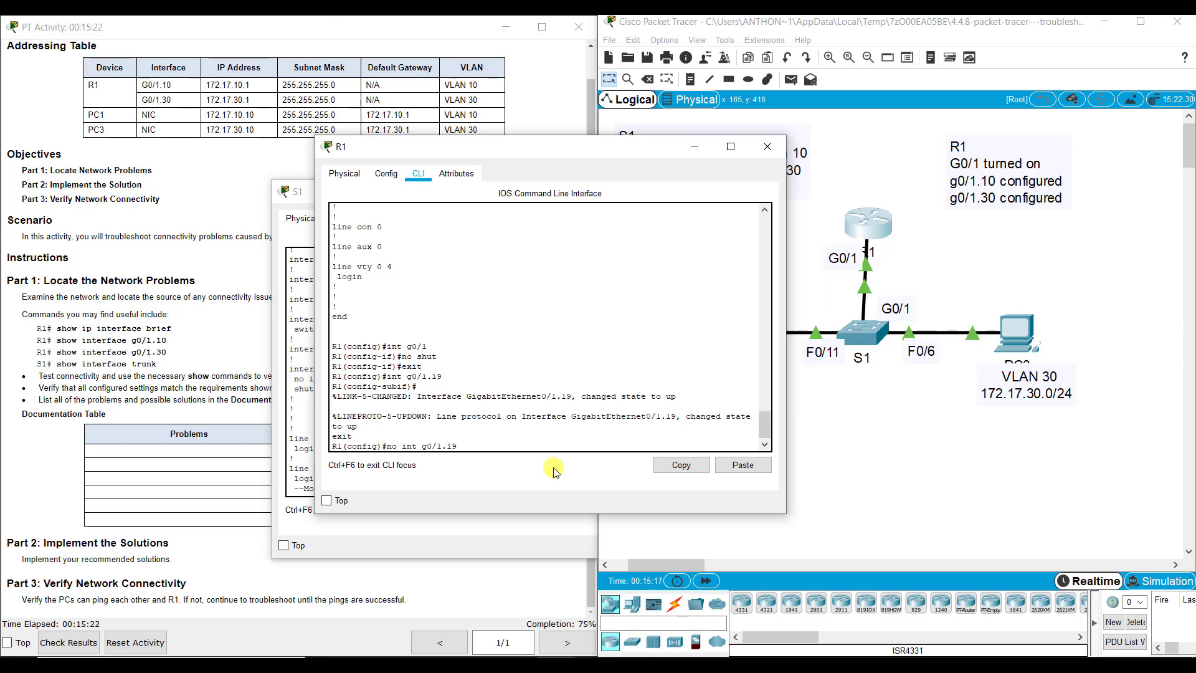
key(Return)
Enable subinterface G0/1.10 with 'no shut'
key(Return)
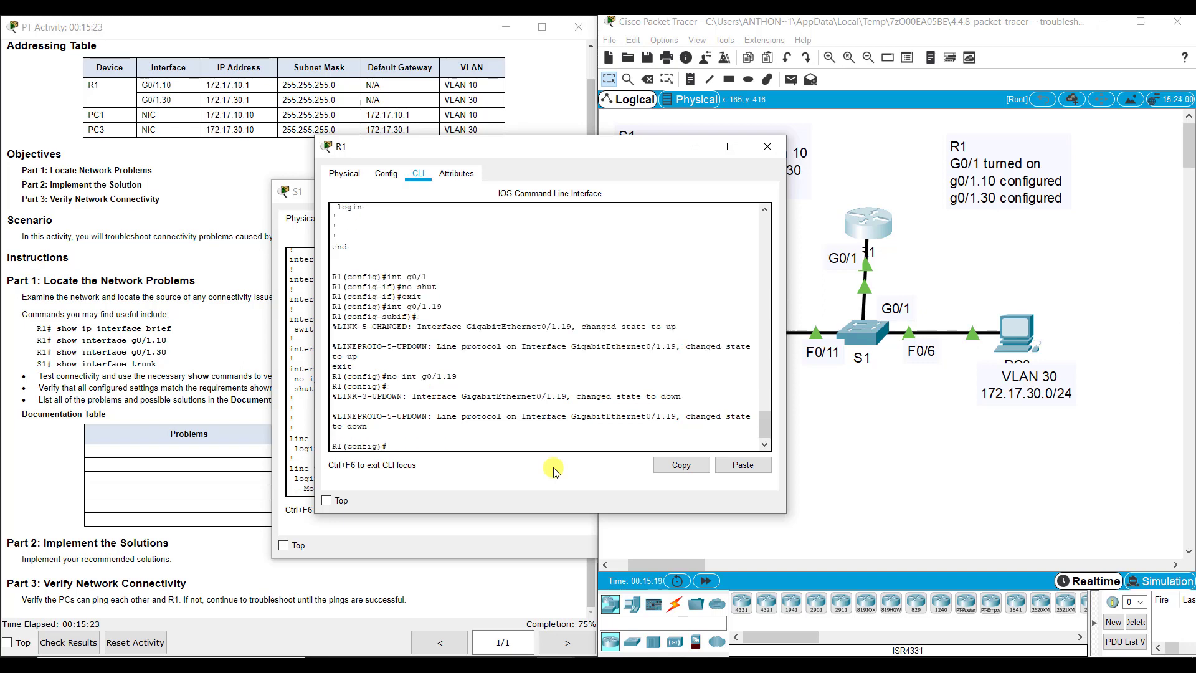
text(int g0/1.10)
key(Return)
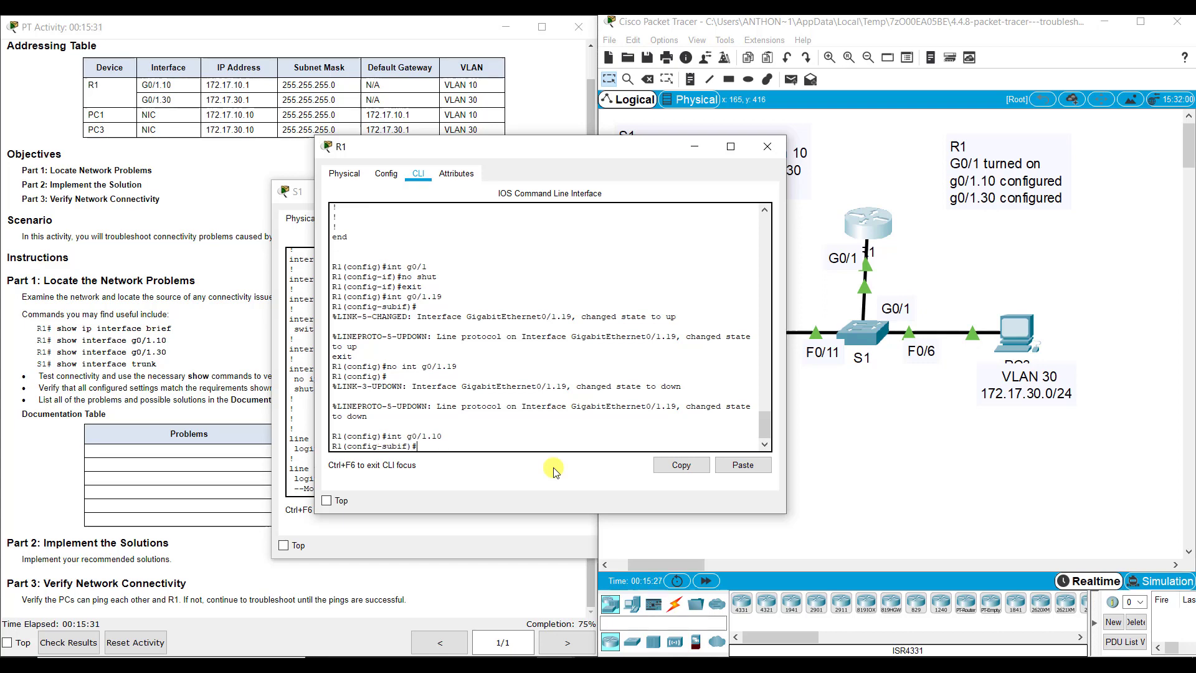
text(no shut)
key(Return)
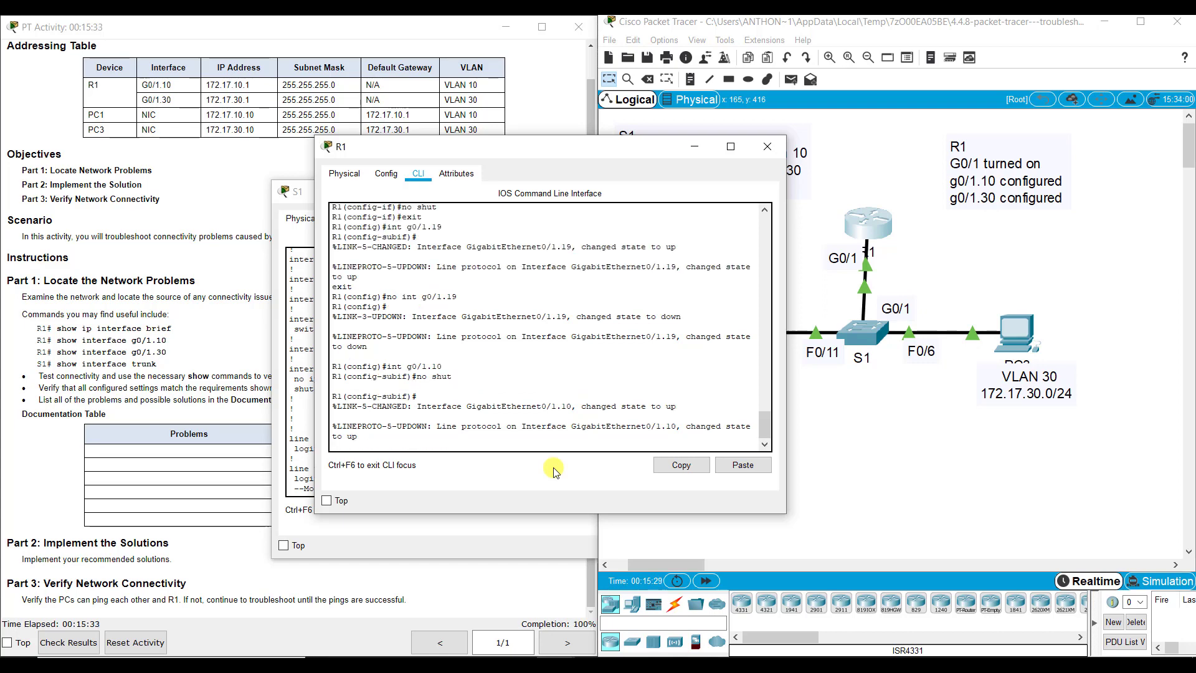
key(Return)
text(exit)
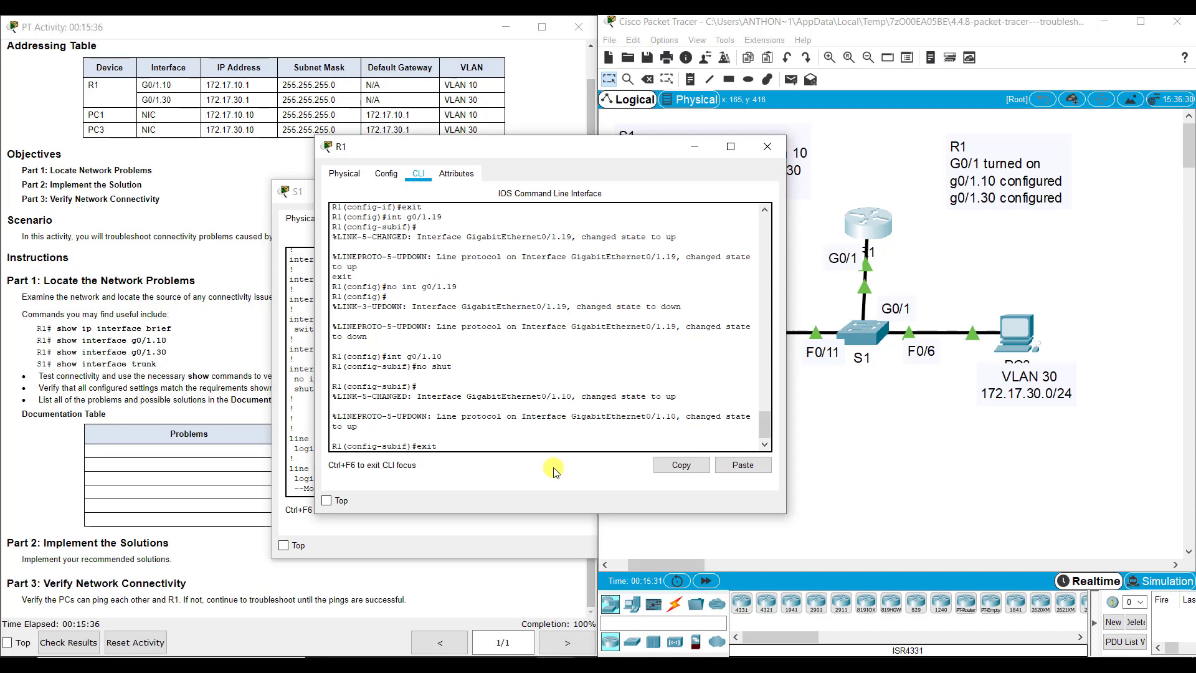
Enable subinterface G0/1.30 with 'no shut', bringing completion to 100%
key(Return)
text(int g0/)
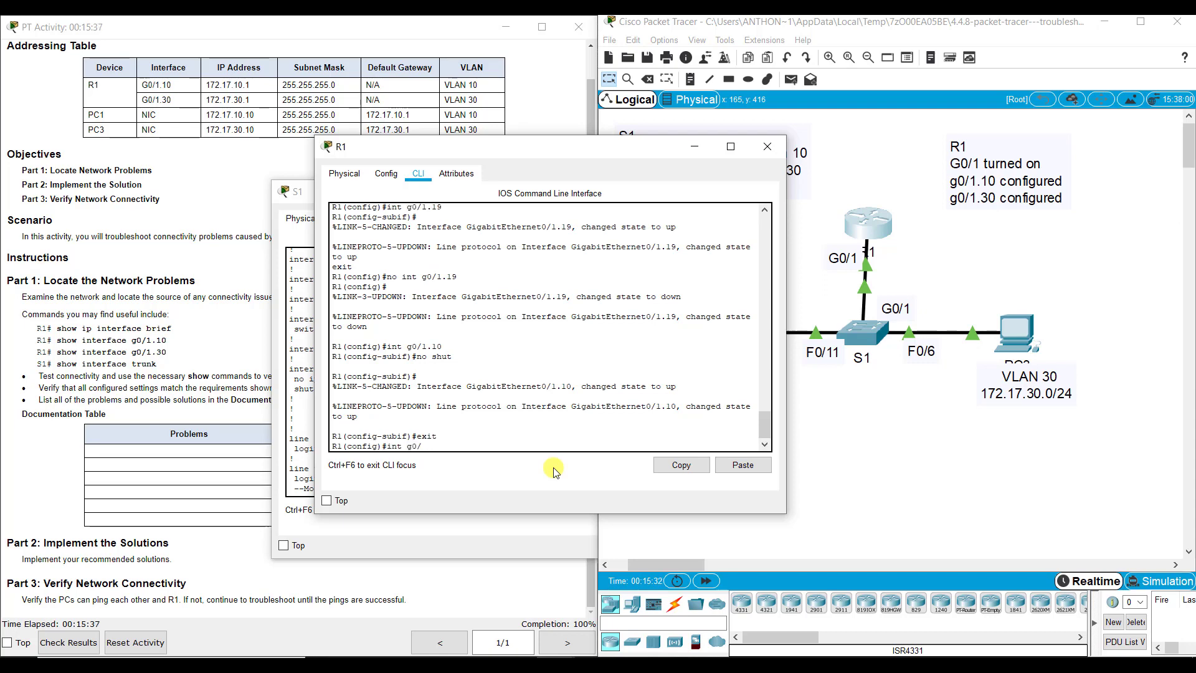
text(1.30)
key(Return)
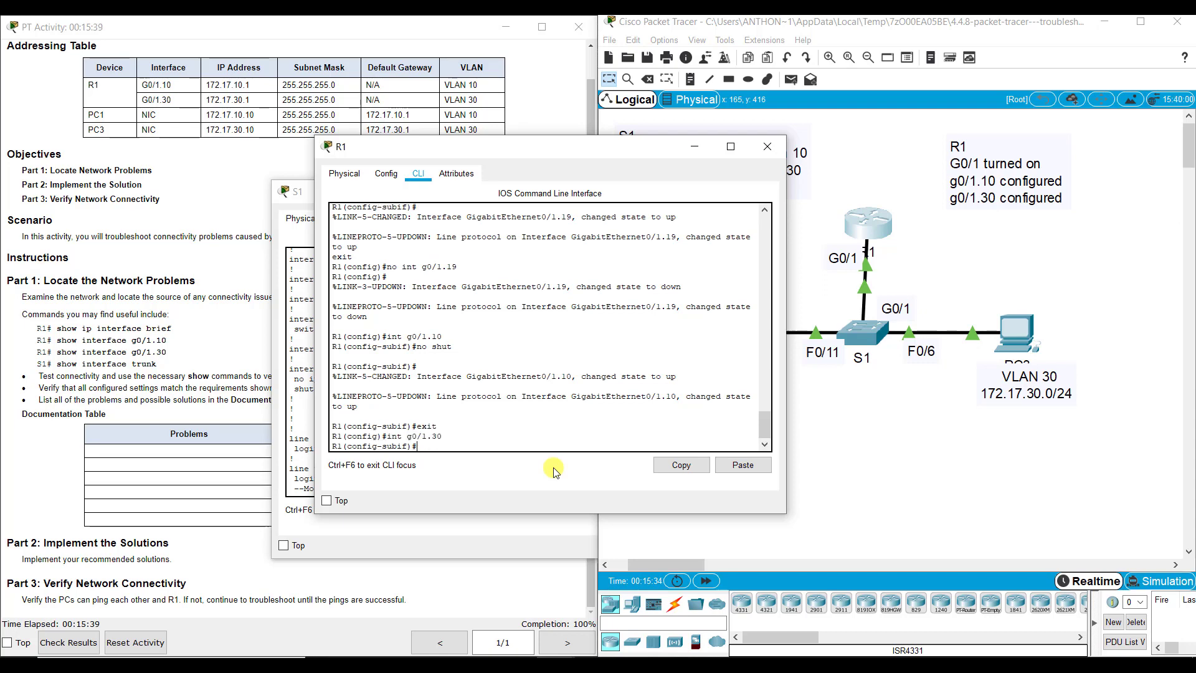
text(no shut)
key(Return)
text(e)
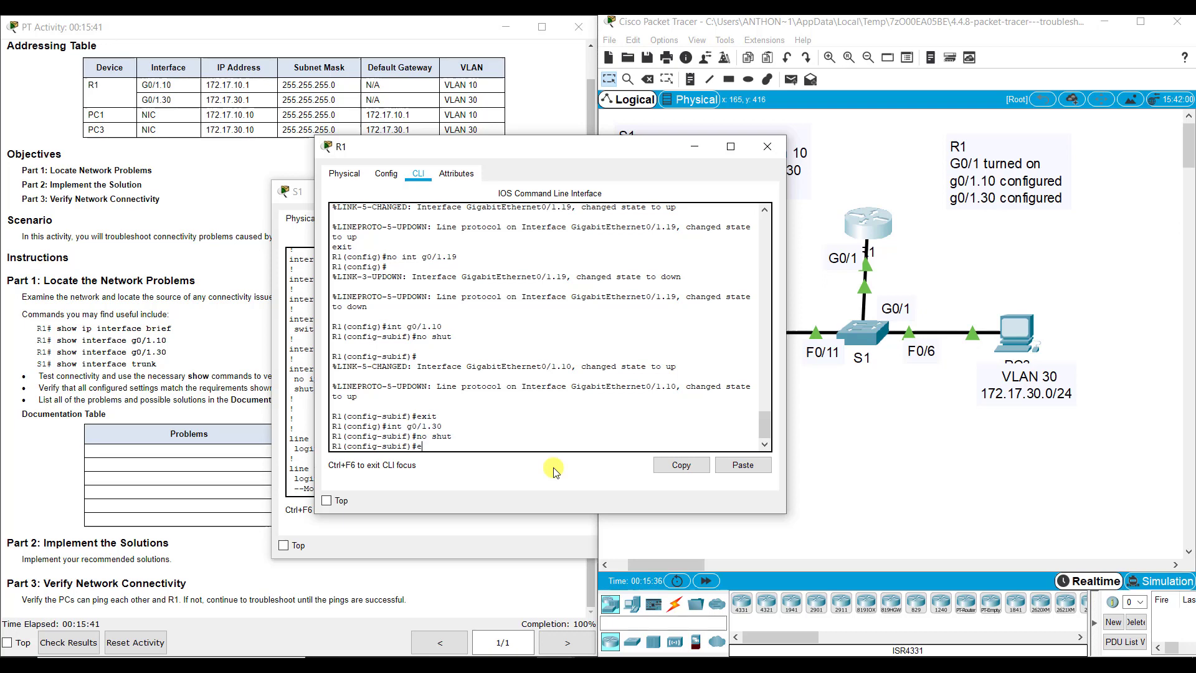
text(xit)
key(Return)
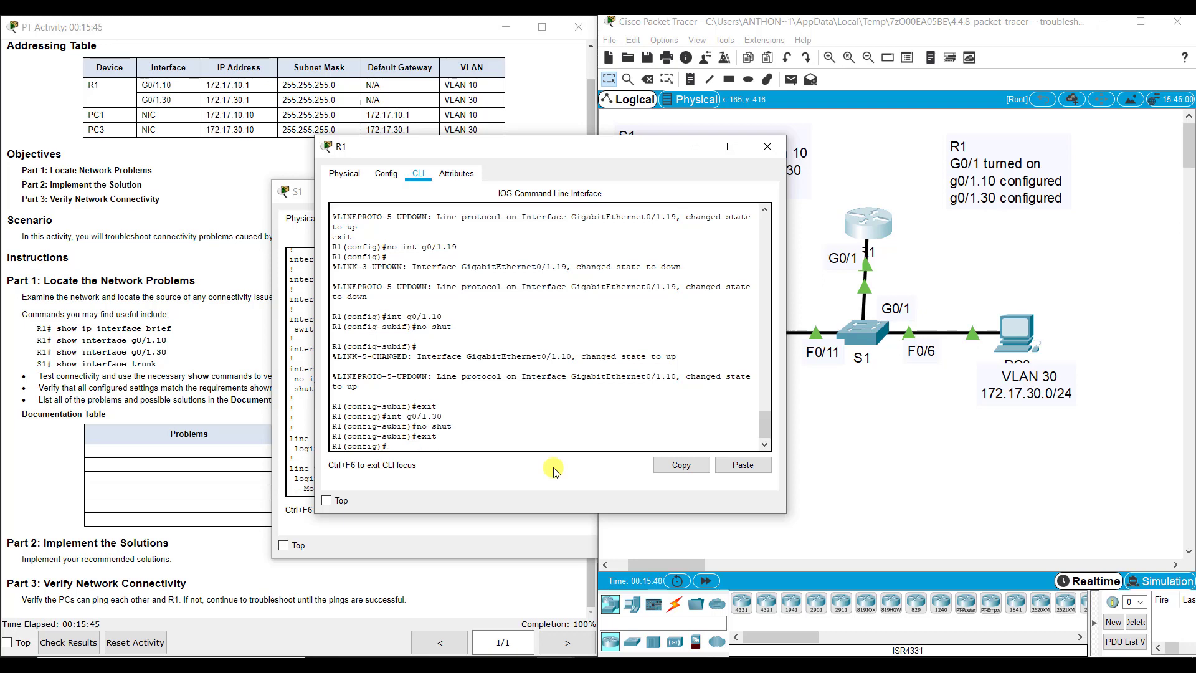
Close R1's CLI window, then bring S1's window forward and close it too
drag(454, 327, 413, 327)
click(505, 356)
click(767, 146)
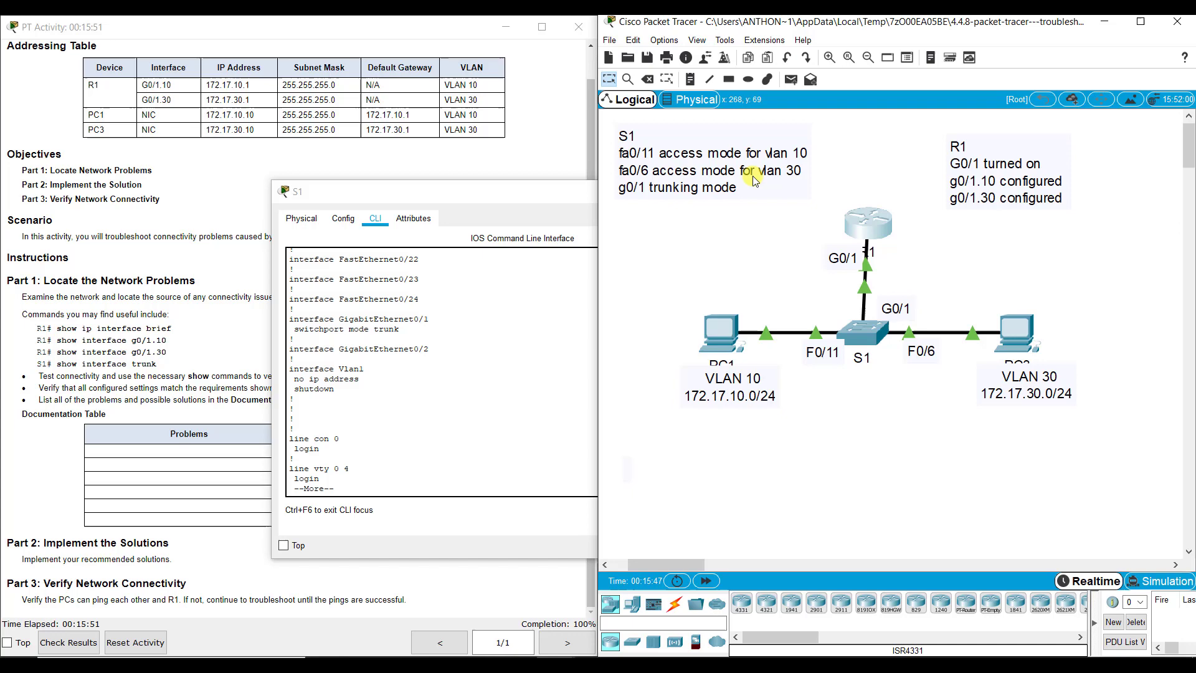
click(579, 199)
drag(752, 195, 759, 201)
click(757, 198)
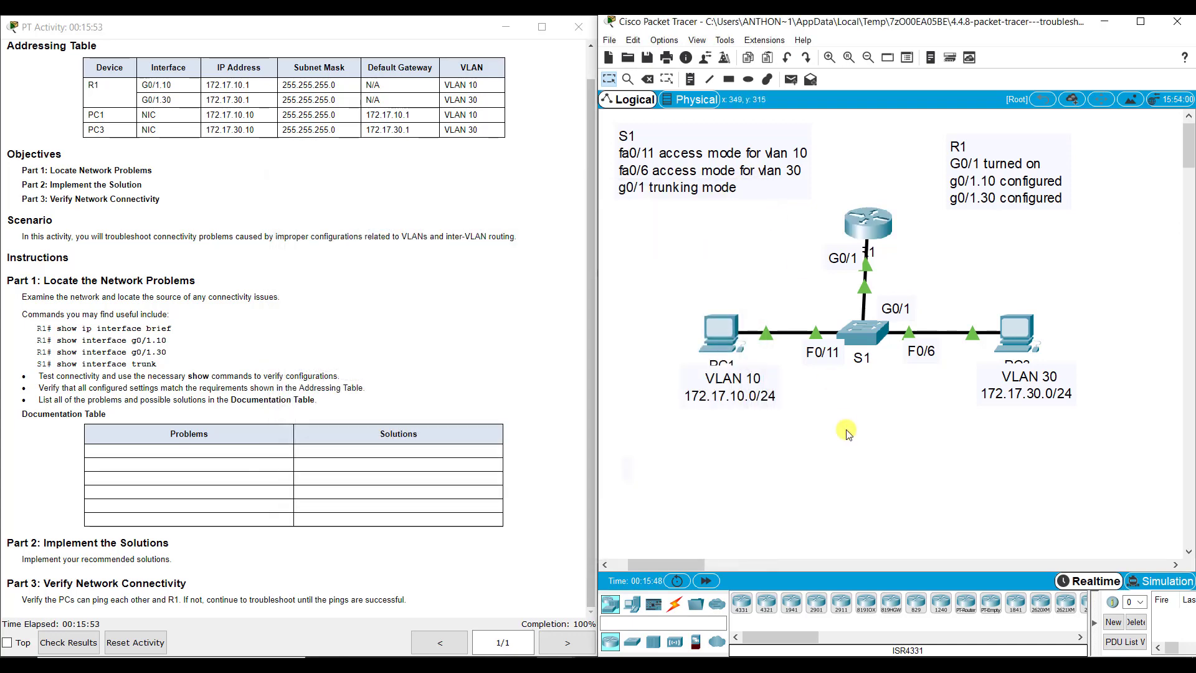